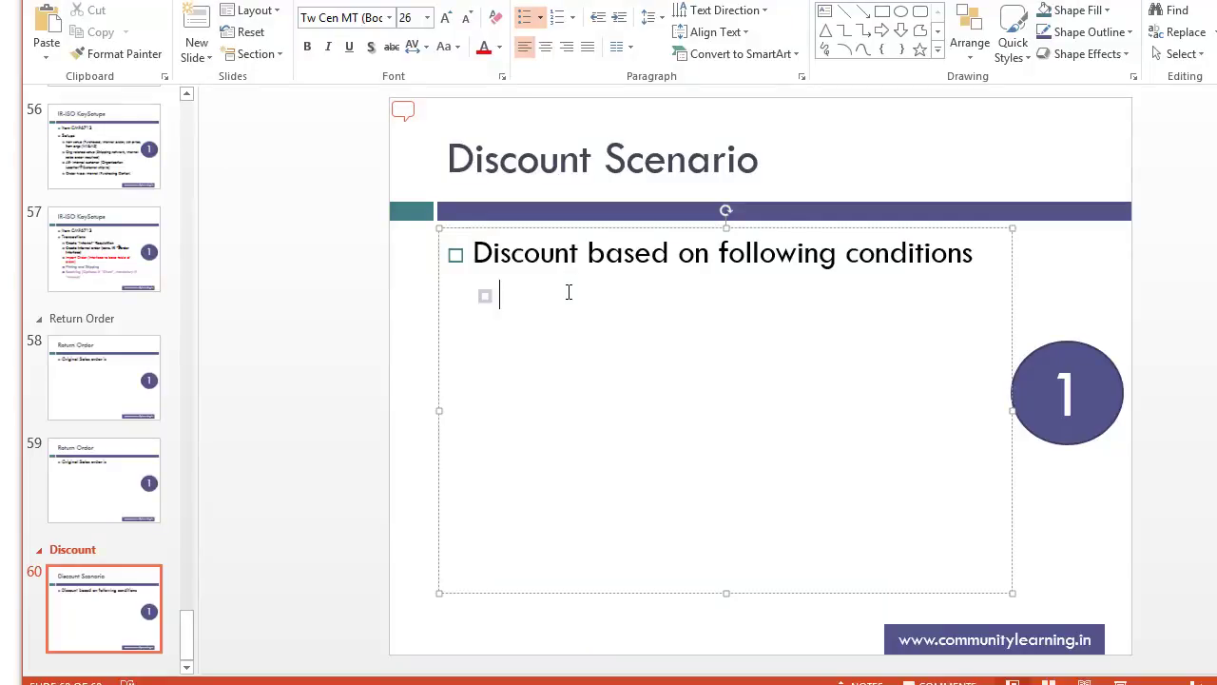
Add the sub-bullets "Specific customer" and "Specific Item" under the "Discount based on following conditions" bullet.
text(Item)
key(Home)
text(Specific )
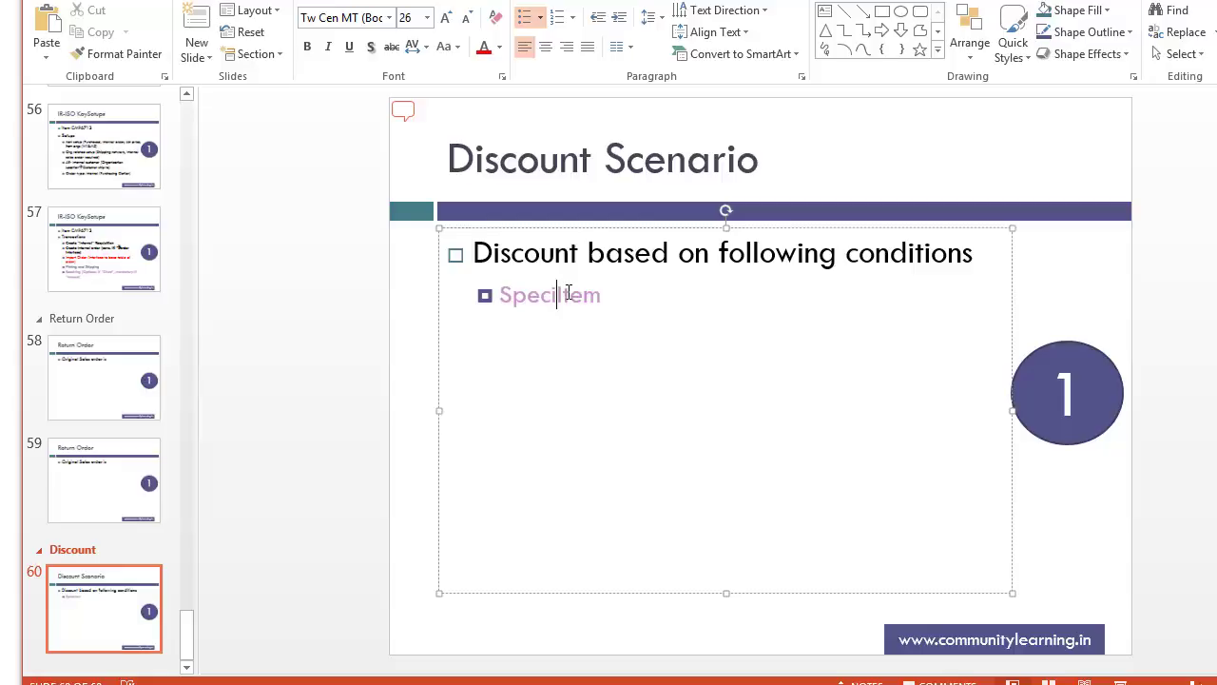
text(customer)
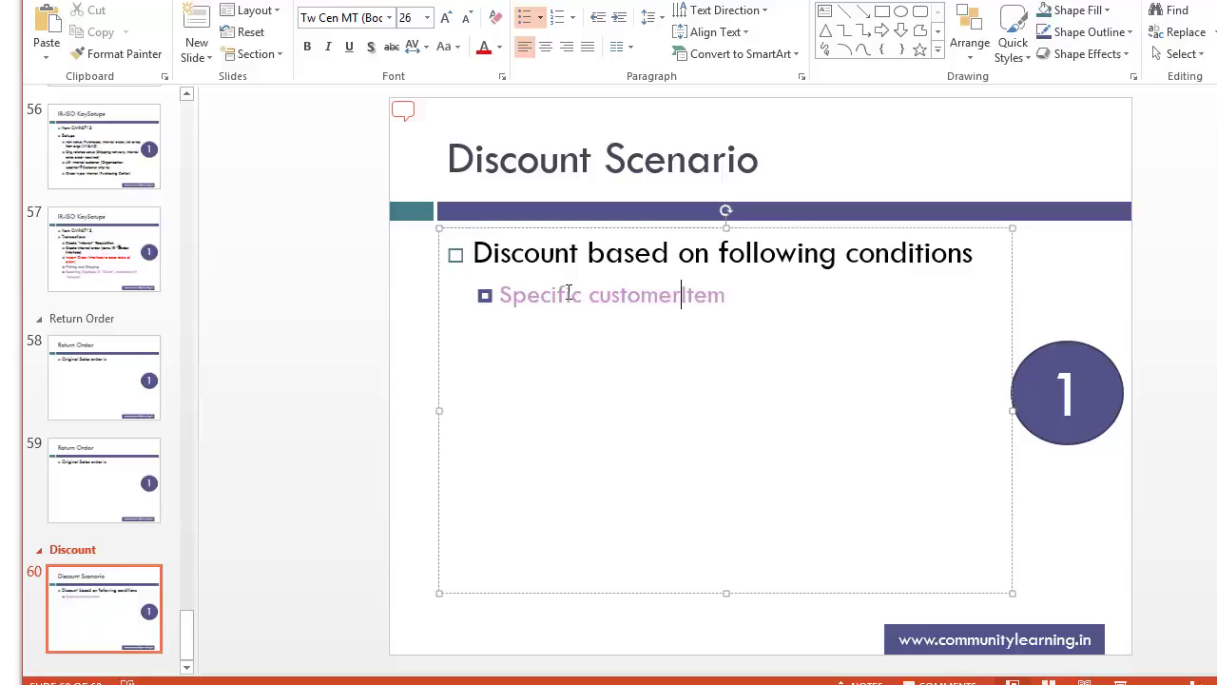
key(Return)
text(Specific)
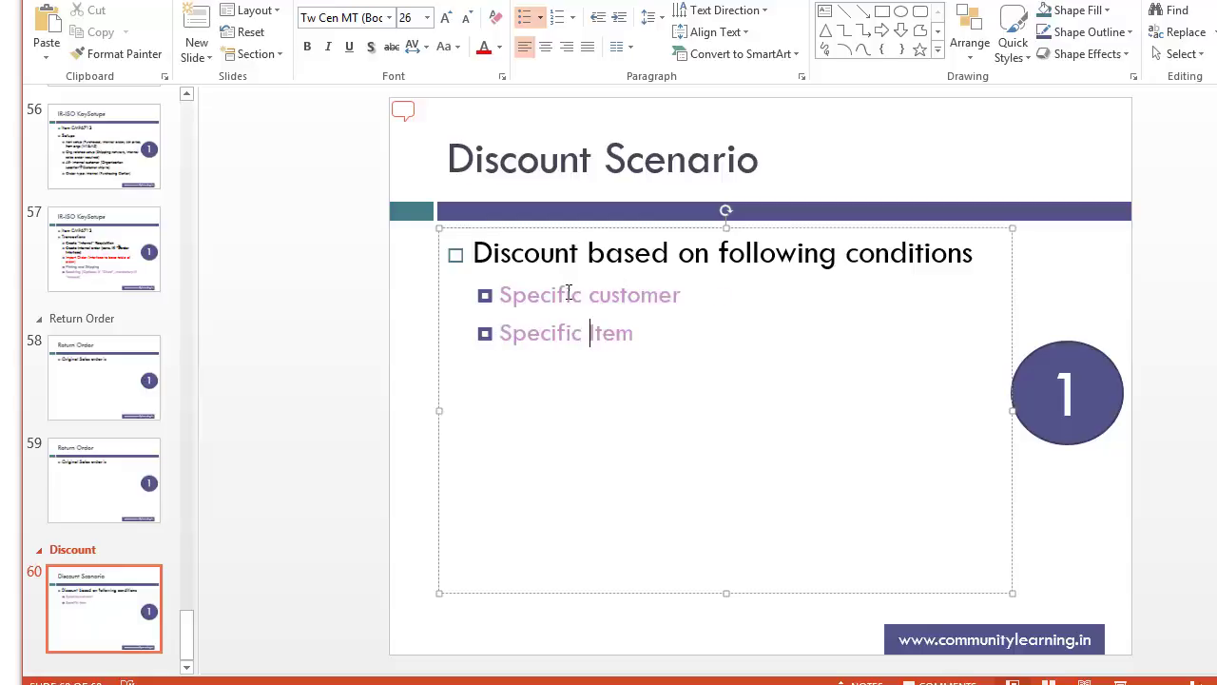
Add a third sub-bullet "Specific Price List" and start a fourth one with "Specific".
key(End)
key(Return)
text(Specific P)
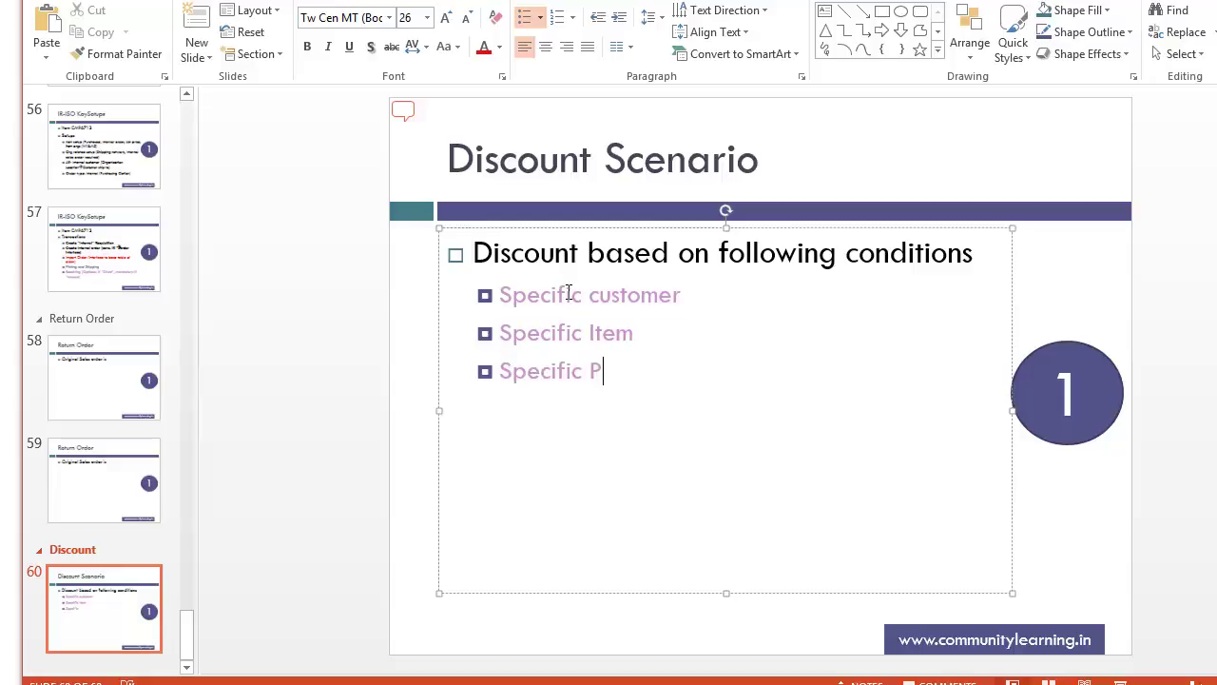
text(rice List)
key(Return)
text(Spr)
key(BackSpace)
text(ecific)
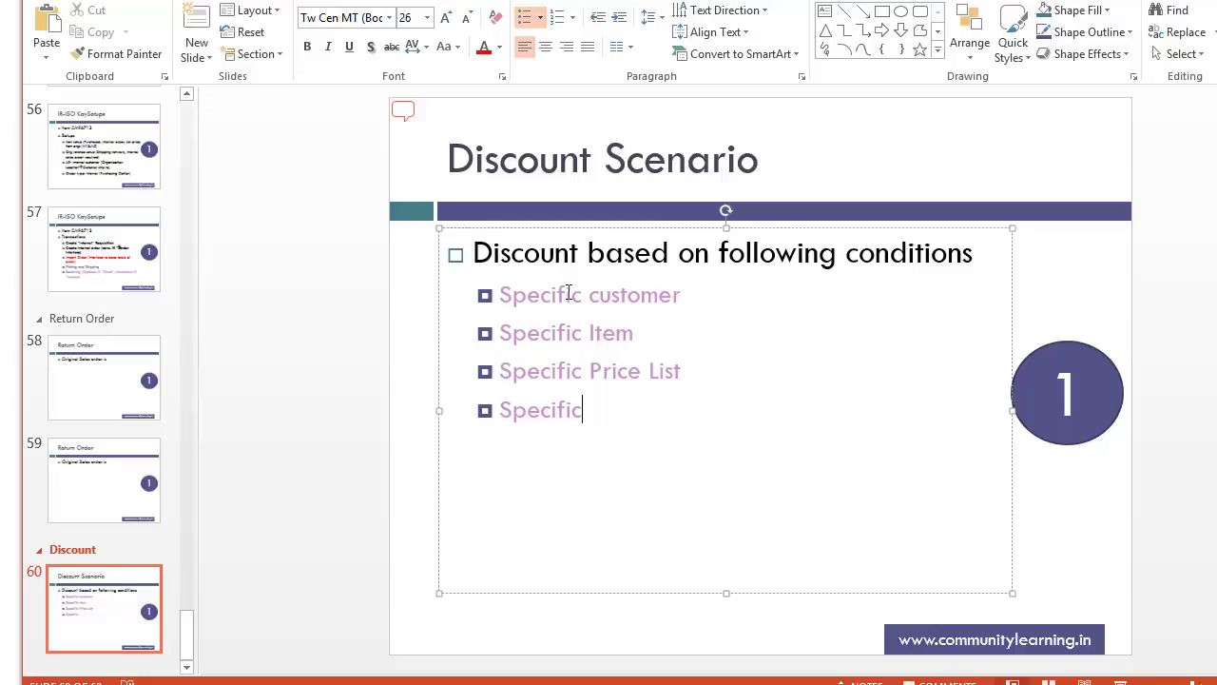
Insert "X%" at the beginning of the main bullet about the discount conditions.
click(475, 255)
text(x)
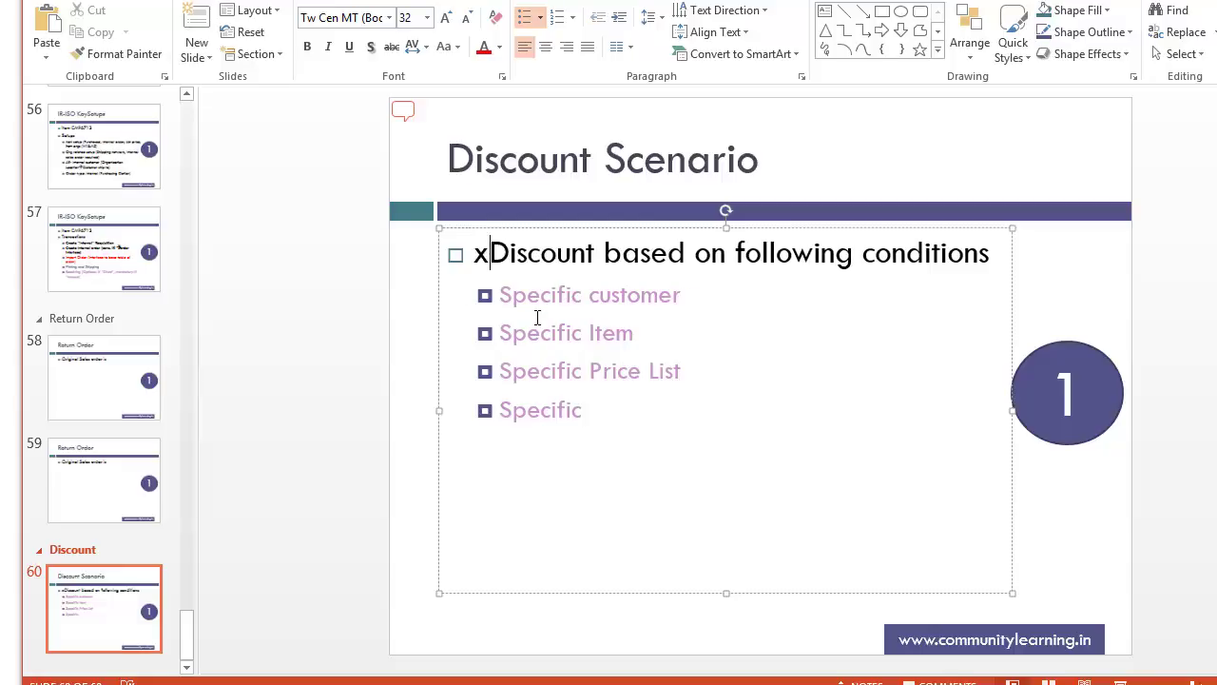
text(%)
Replace the text of the fourth sub-bullet with "Order Amount".
click(598, 451)
key(BackSpace)
key(BackSpace)
key(BackSpace)
key(BackSpace)
key(BackSpace)
key(BackSpace)
key(BackSpace)
key(BackSpace)
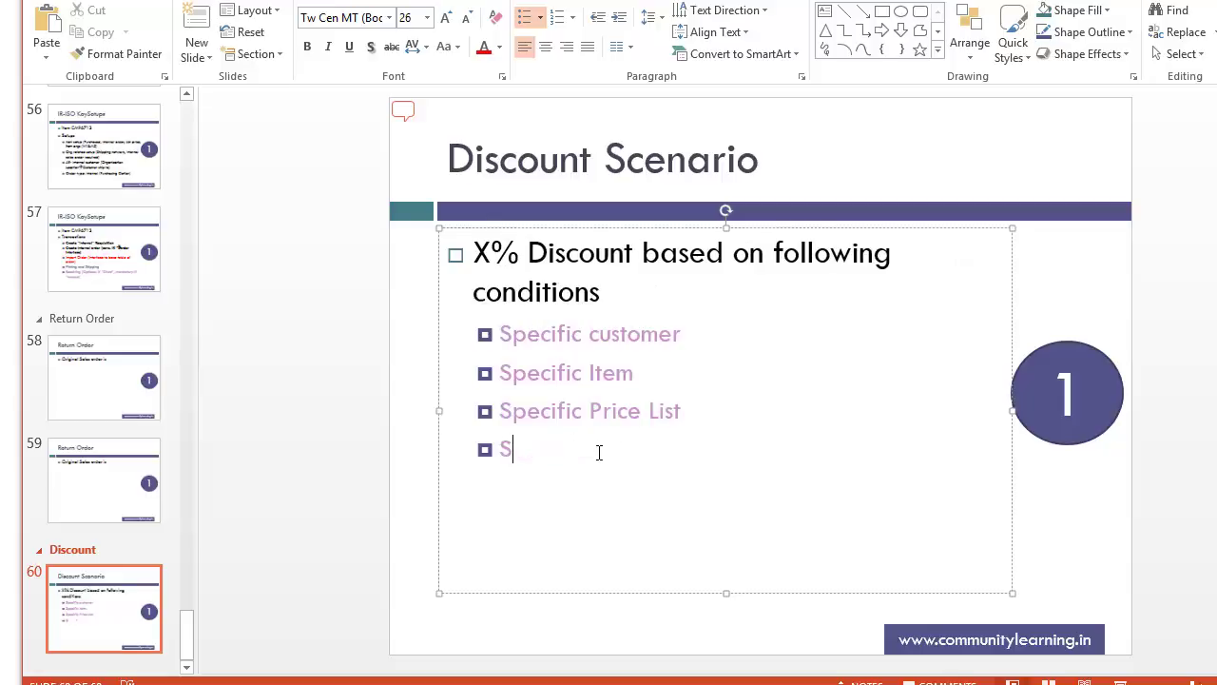
text(Order Amount)
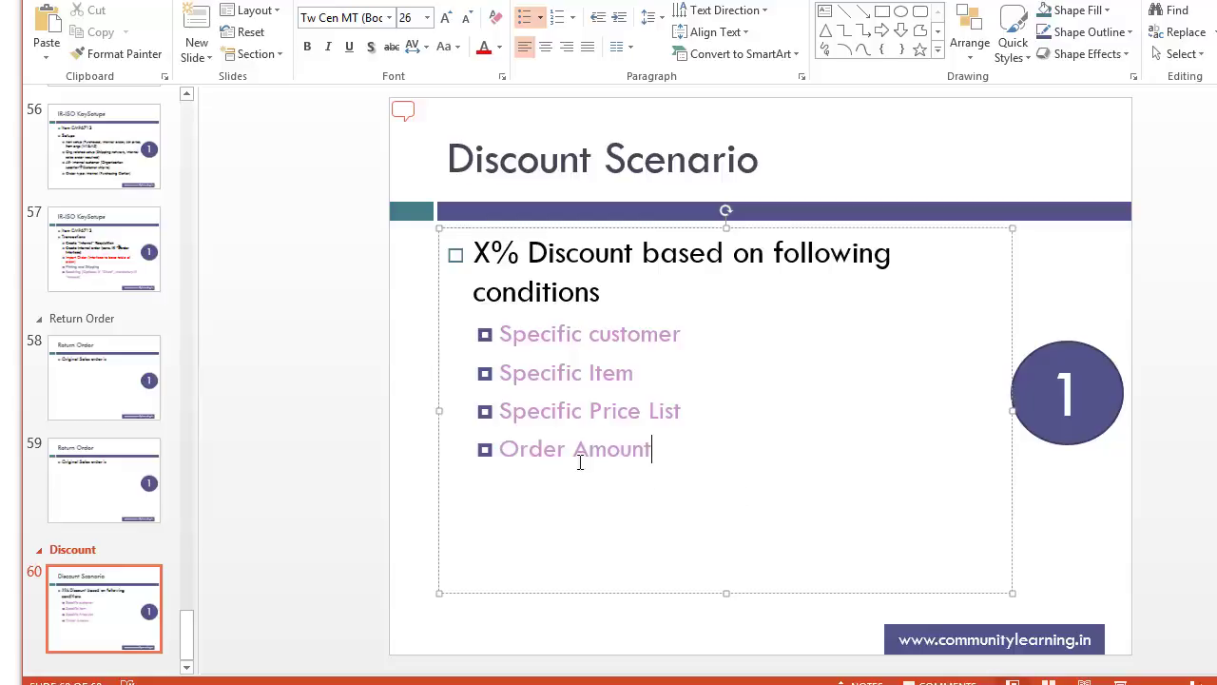
Insert "Above" before "Order Amount" in the fourth sub-bullet.
click(500, 451)
text(Spe)
key(BackSpace)
key(BackSpace)
key(BackSpace)
text(Above)
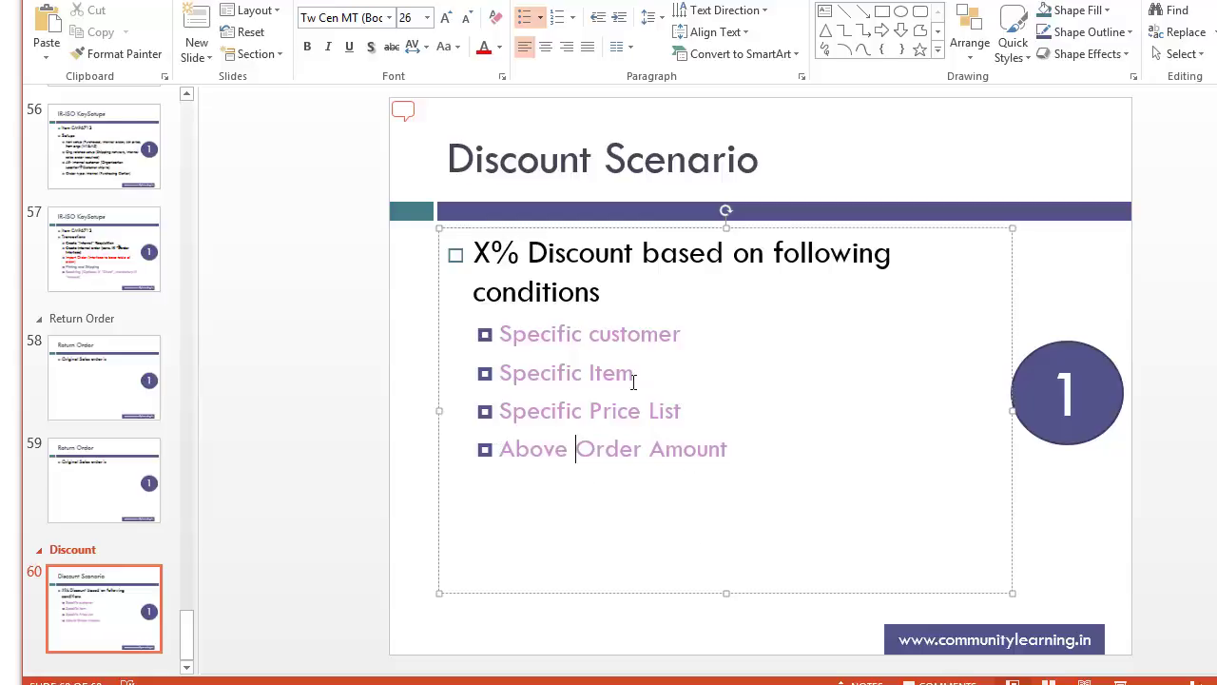
drag(682, 410, 500, 333)
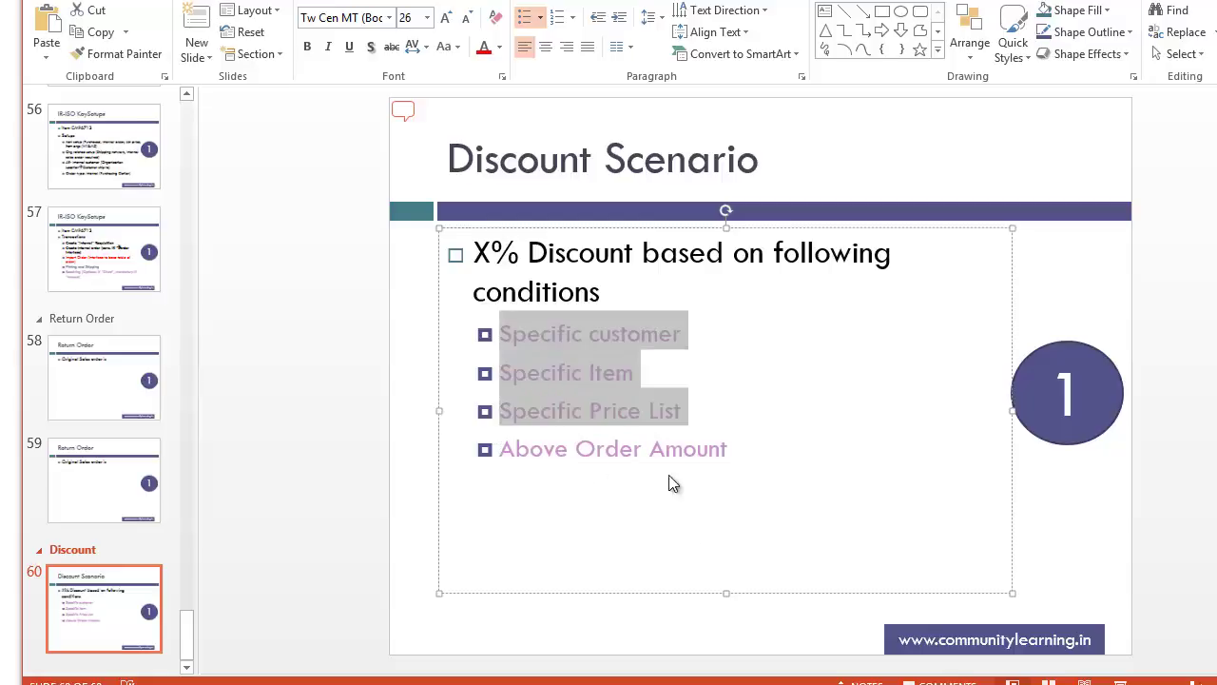
click(710, 415)
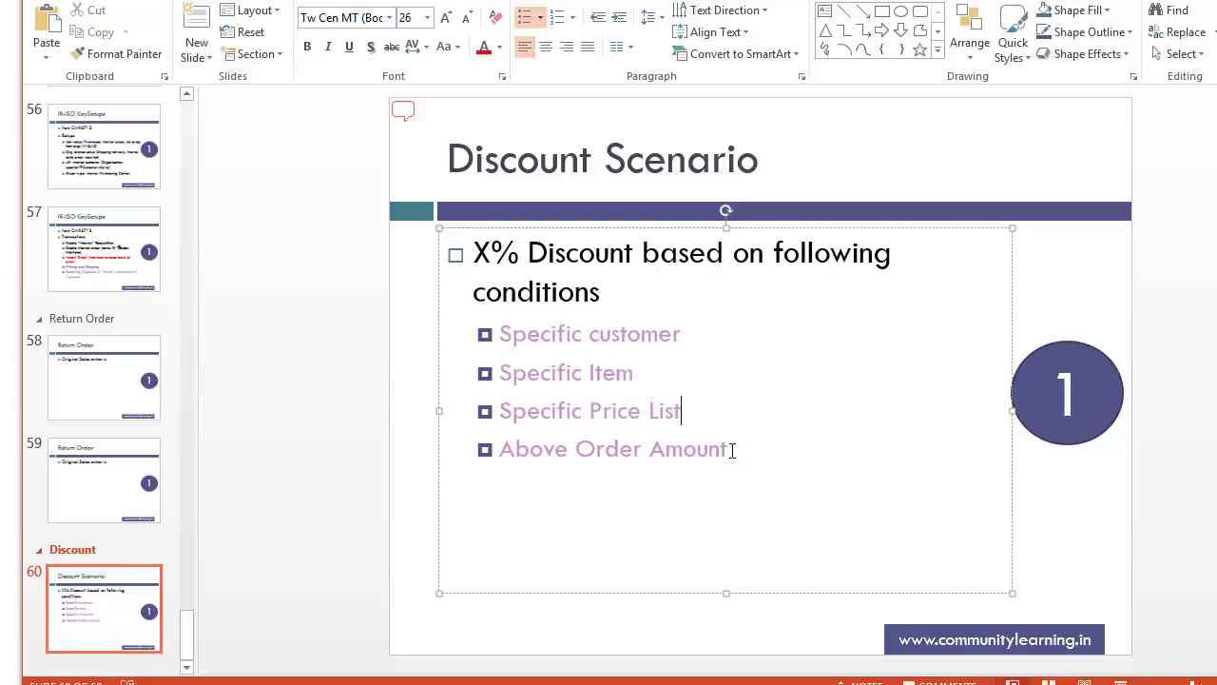
drag(730, 450, 576, 448)
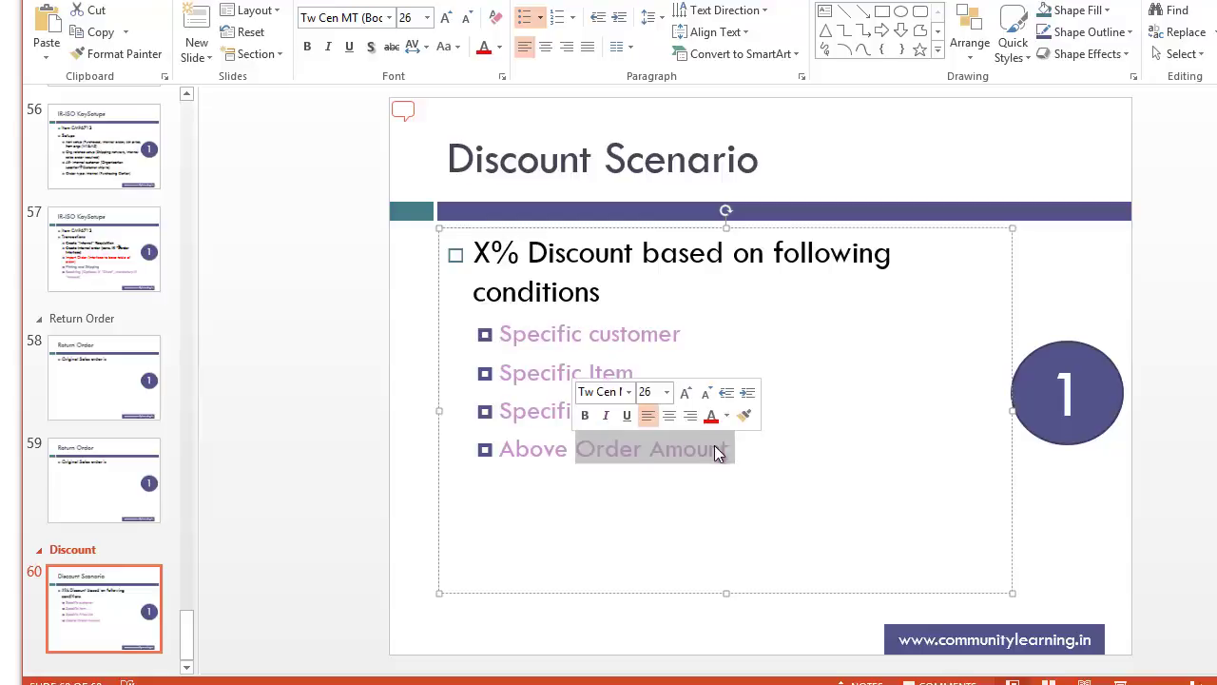
click(695, 411)
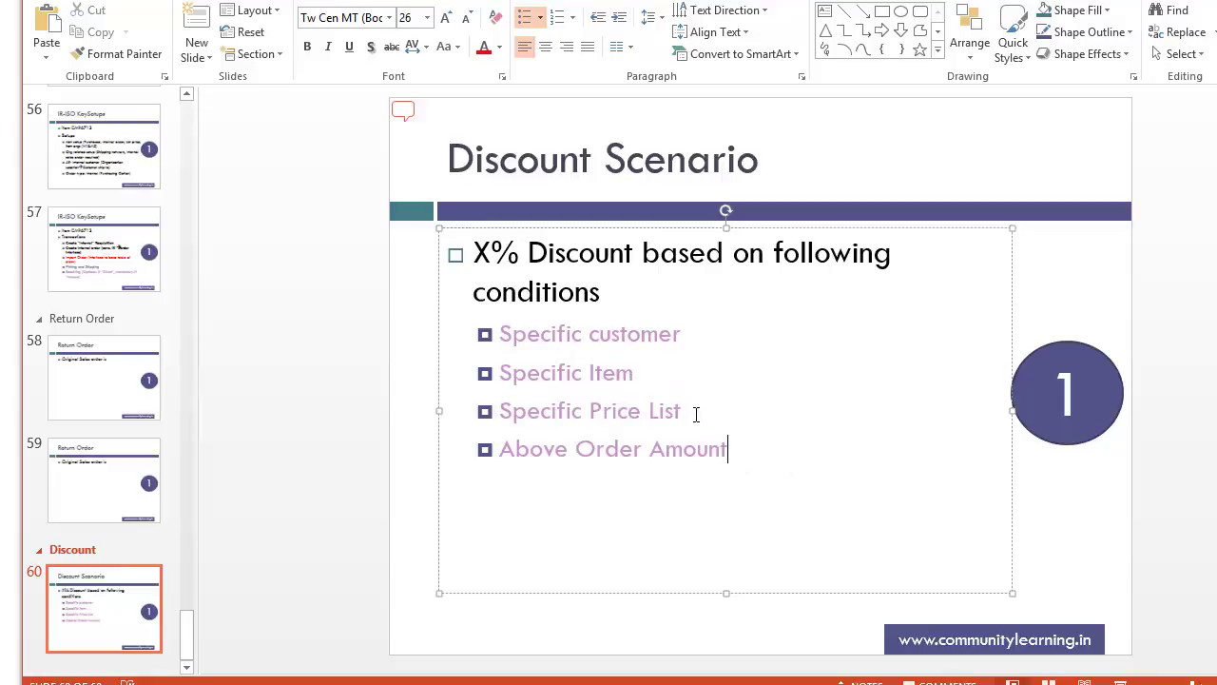
shift+click(610, 413)
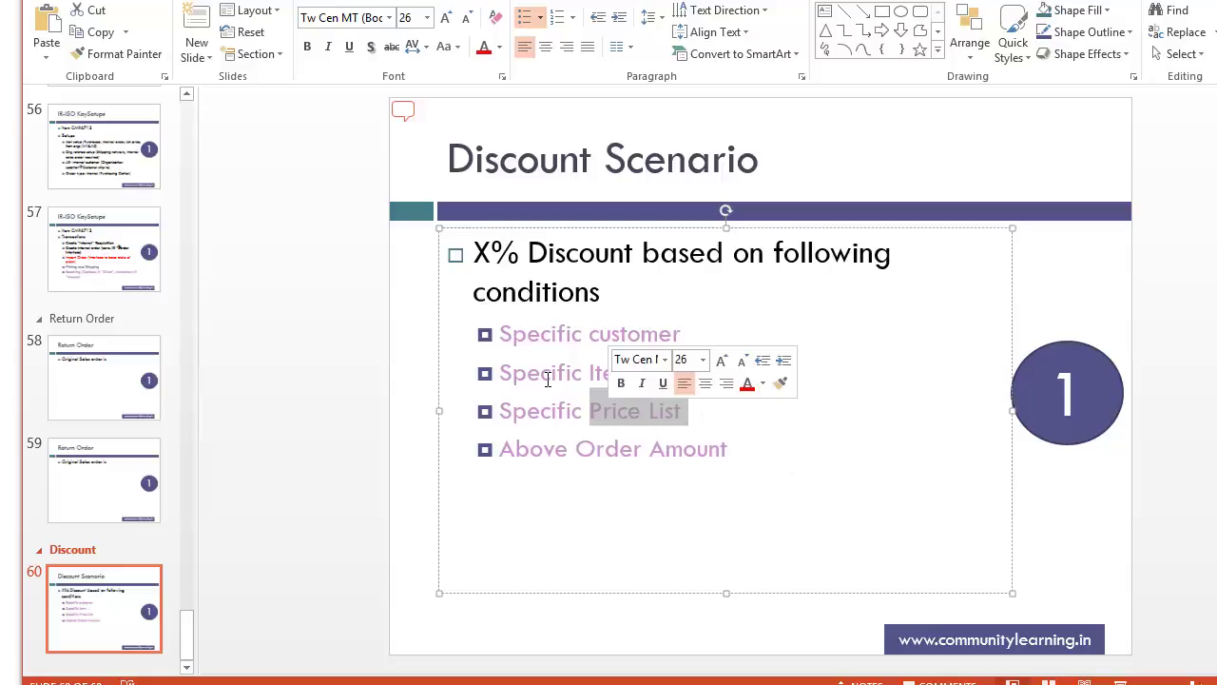
click(682, 449)
drag(690, 411, 504, 334)
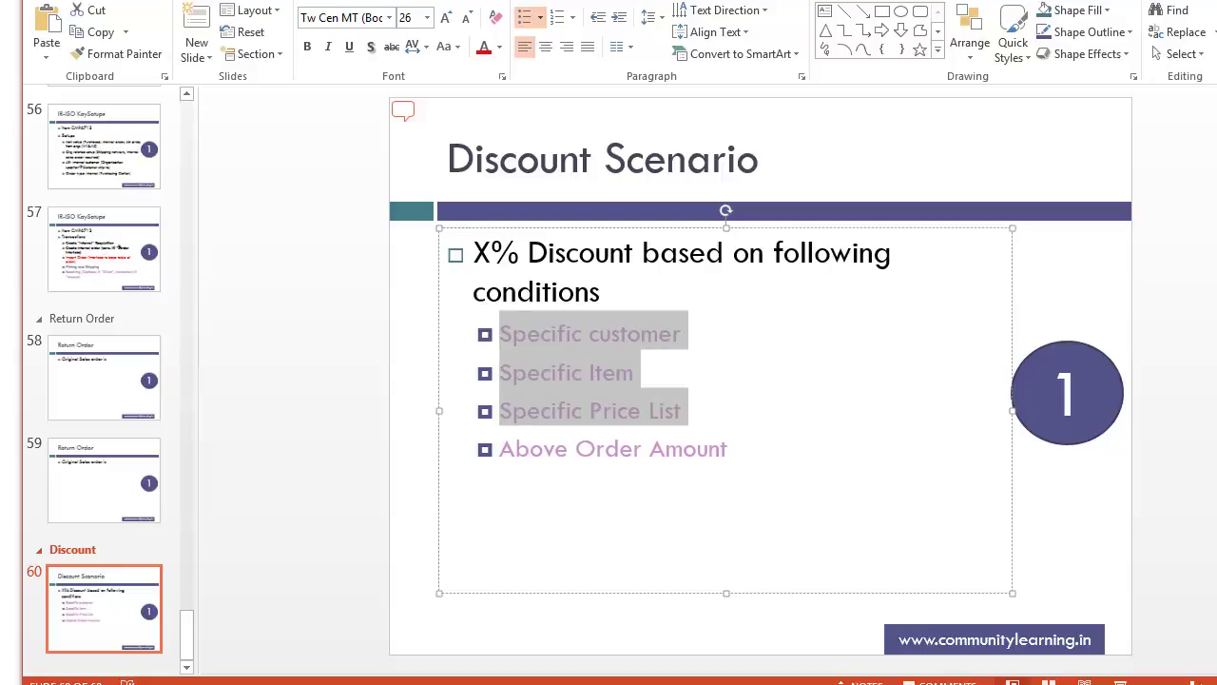
Switch to Oracle Applications and change the responsibility to Order Information Super User, Vision Operations (USA).
click(297, 682)
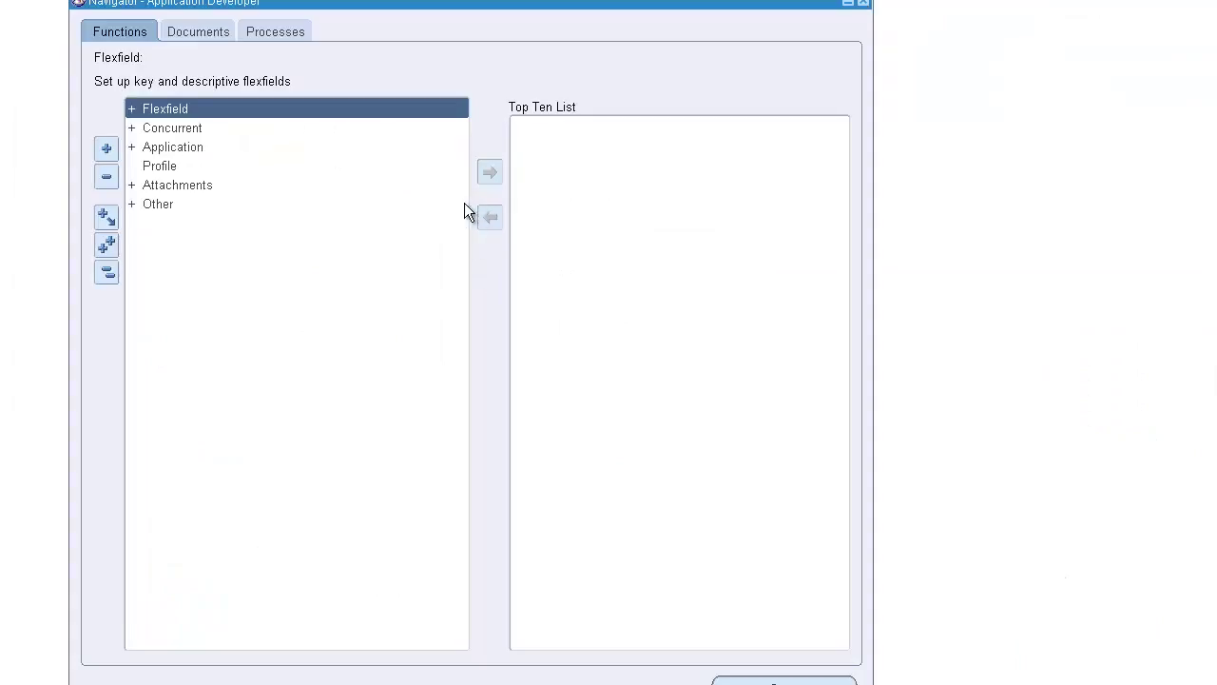
key(alt+f)
text(r)
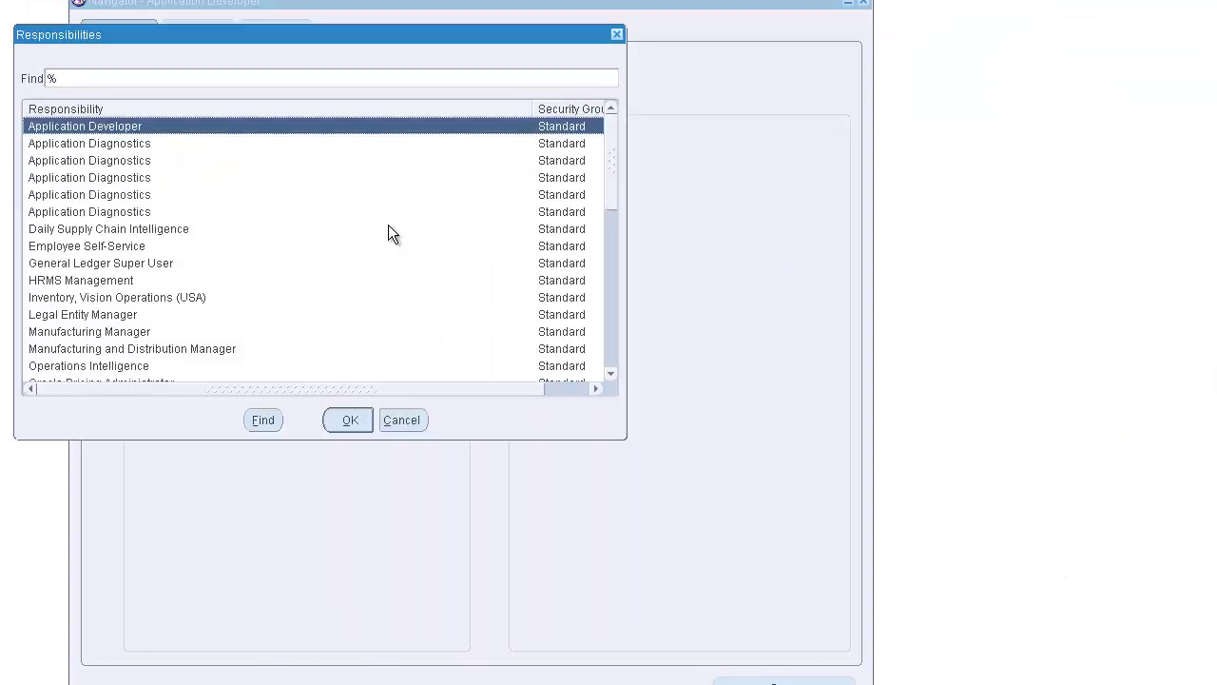
text(order)
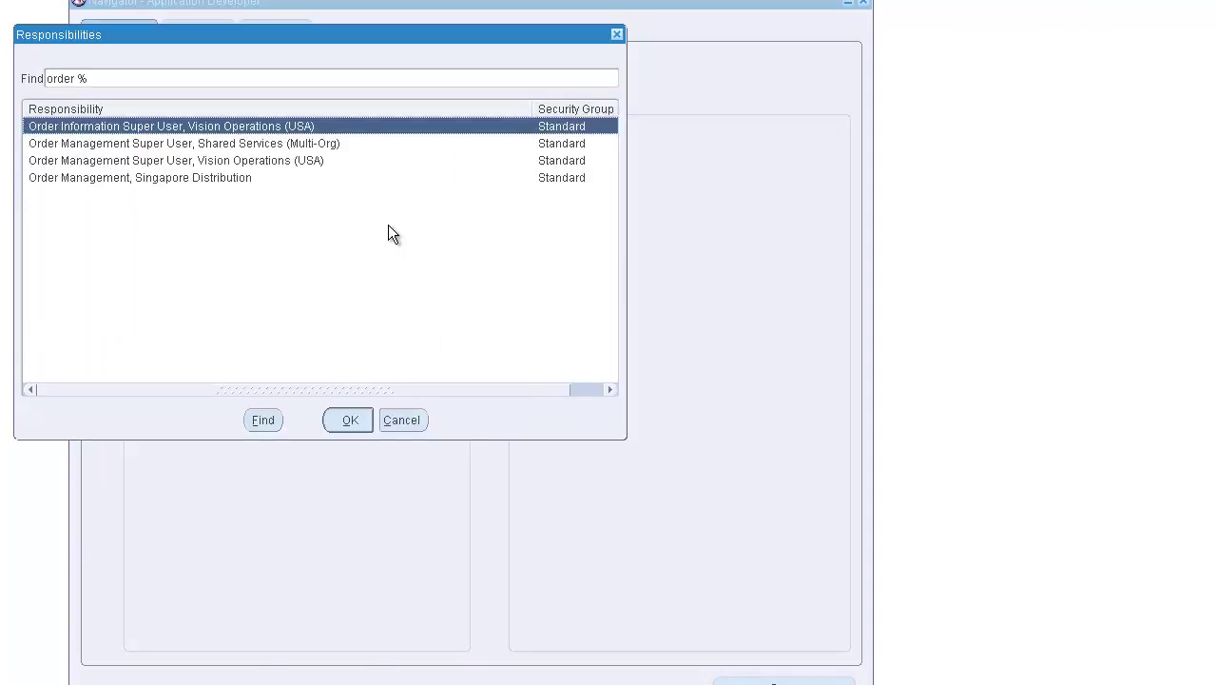
key(Return)
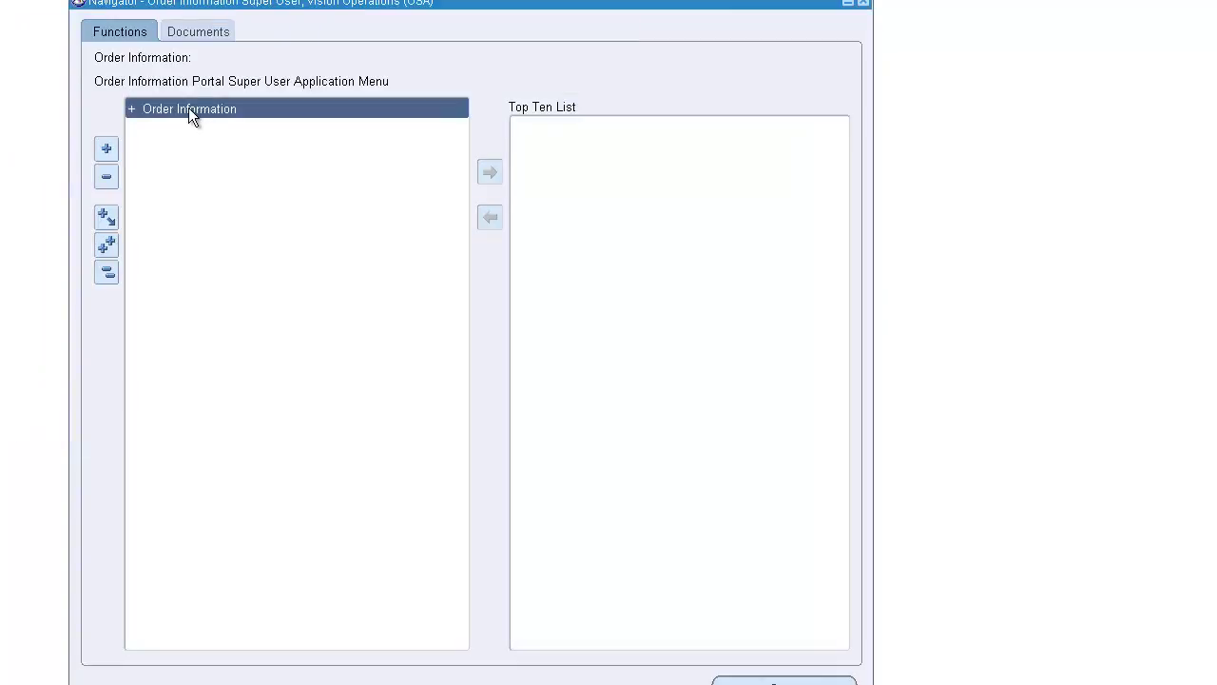
Change the responsibility to Receivables, Vision Operations (USA).
key(alt+f)
key(r)
key(Return)
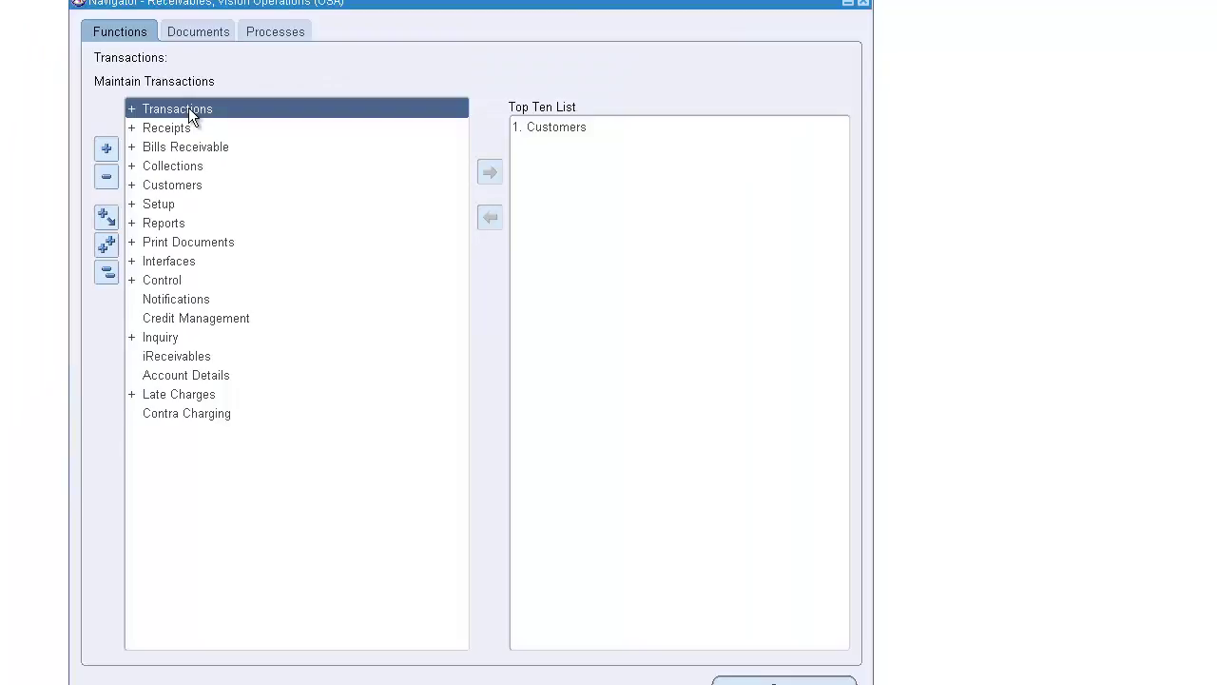
Search the responsibilities for "order" and change to Order Management Super User, Vision Operations (USA).
key(alt+f)
text(worder %)
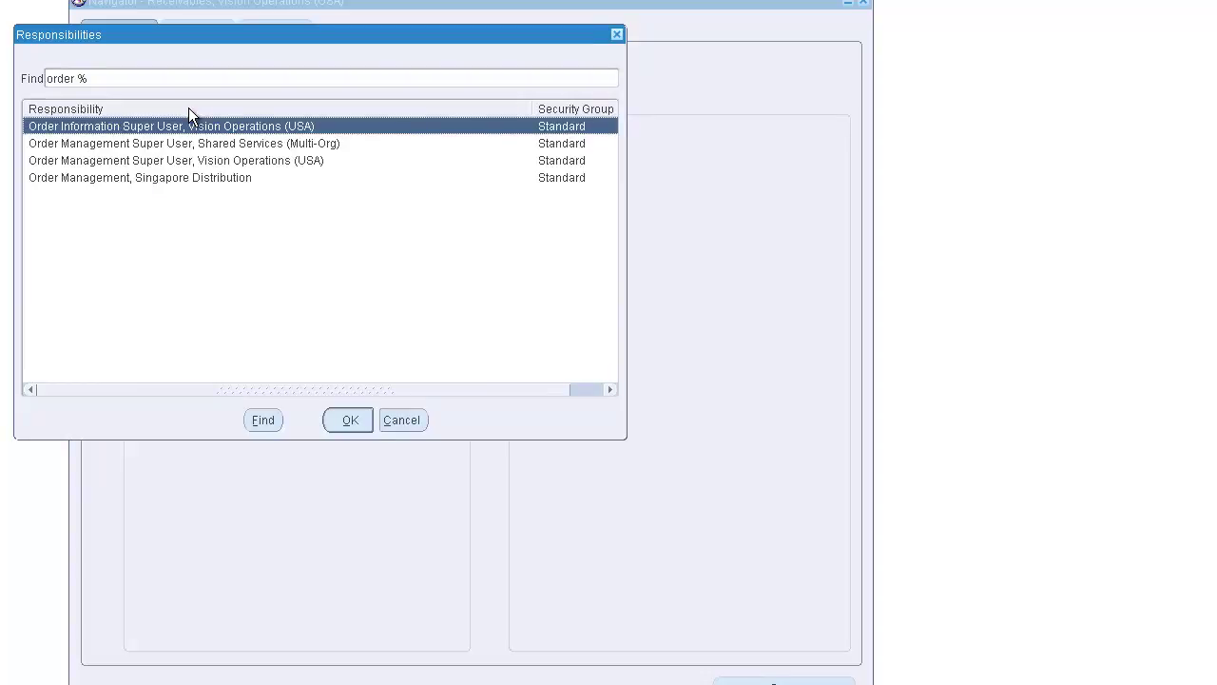
key(Down)
key(Down)
key(Down)
key(Up)
key(Return)
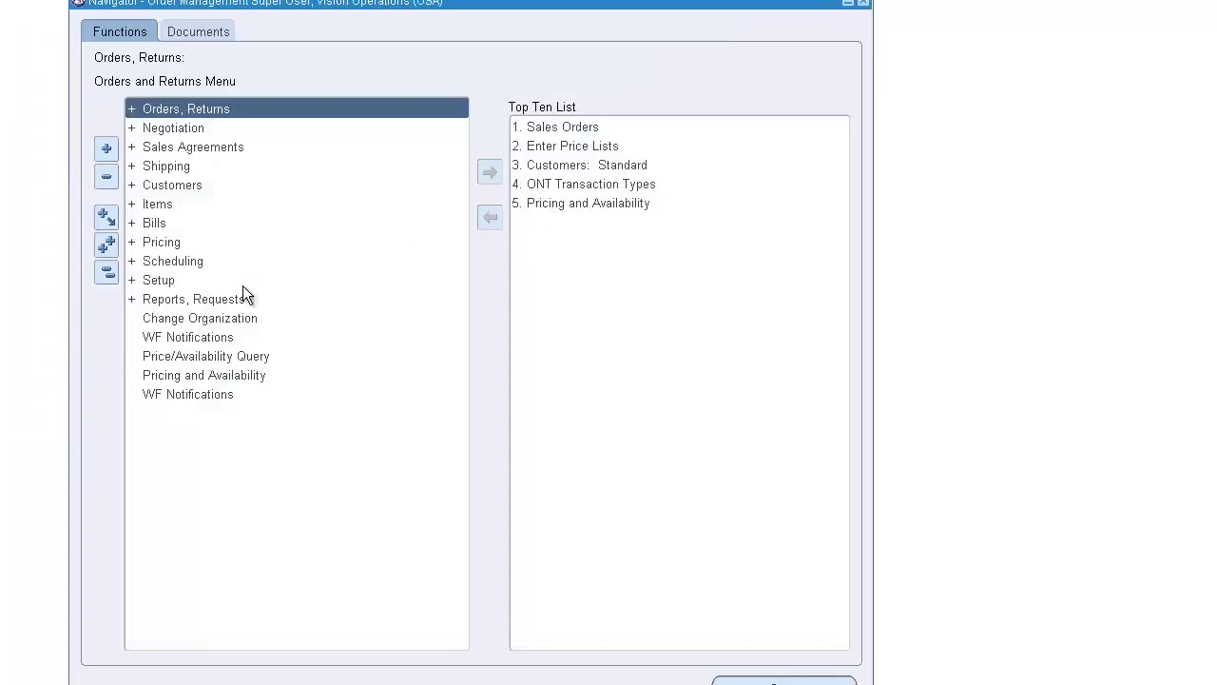
Open the Define Modifier form under Pricing and query the modifier lists whose type matches "Dis%".
click(163, 243)
double_click(400, 281)
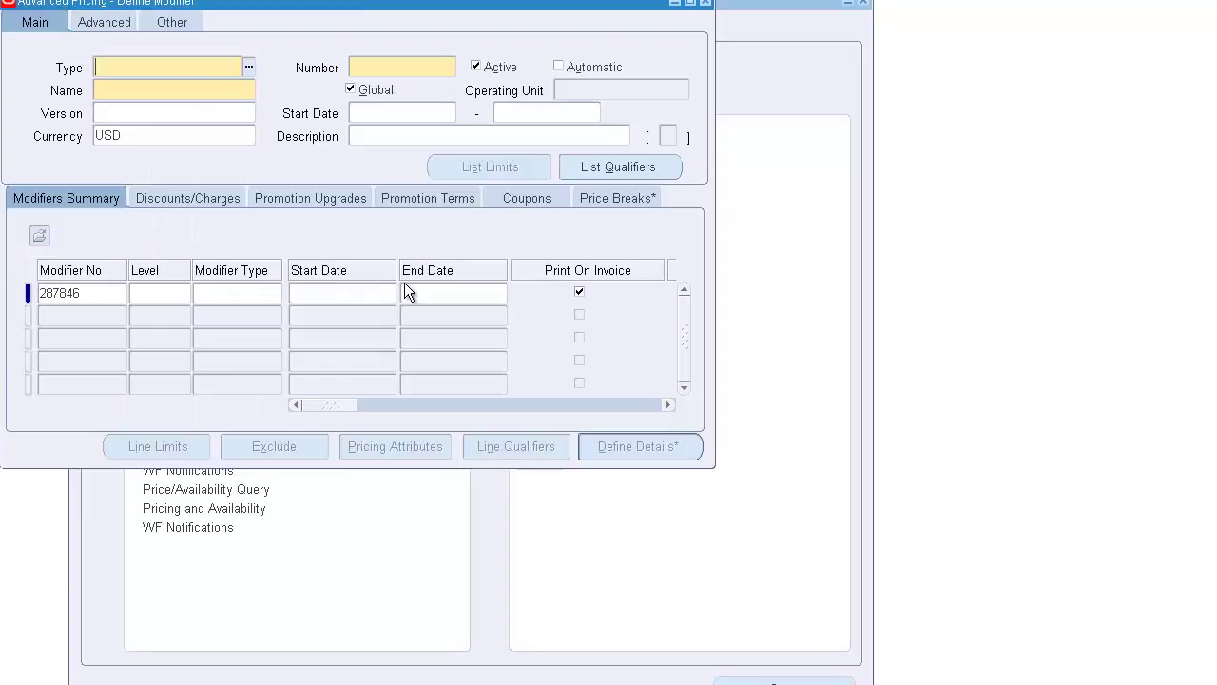
key(F11)
text(D)
text(is%)
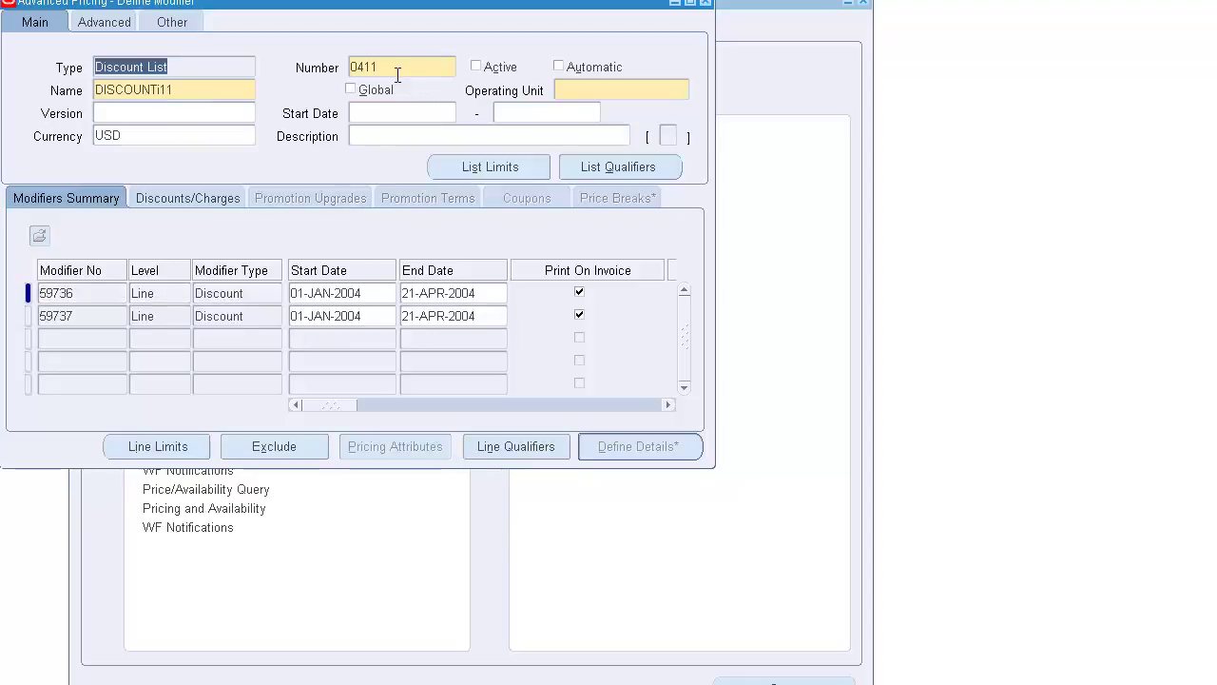
Step through the queried discount lists to the one named "10% discount".
key(Down)
key(Down)
key(Down)
key(Down)
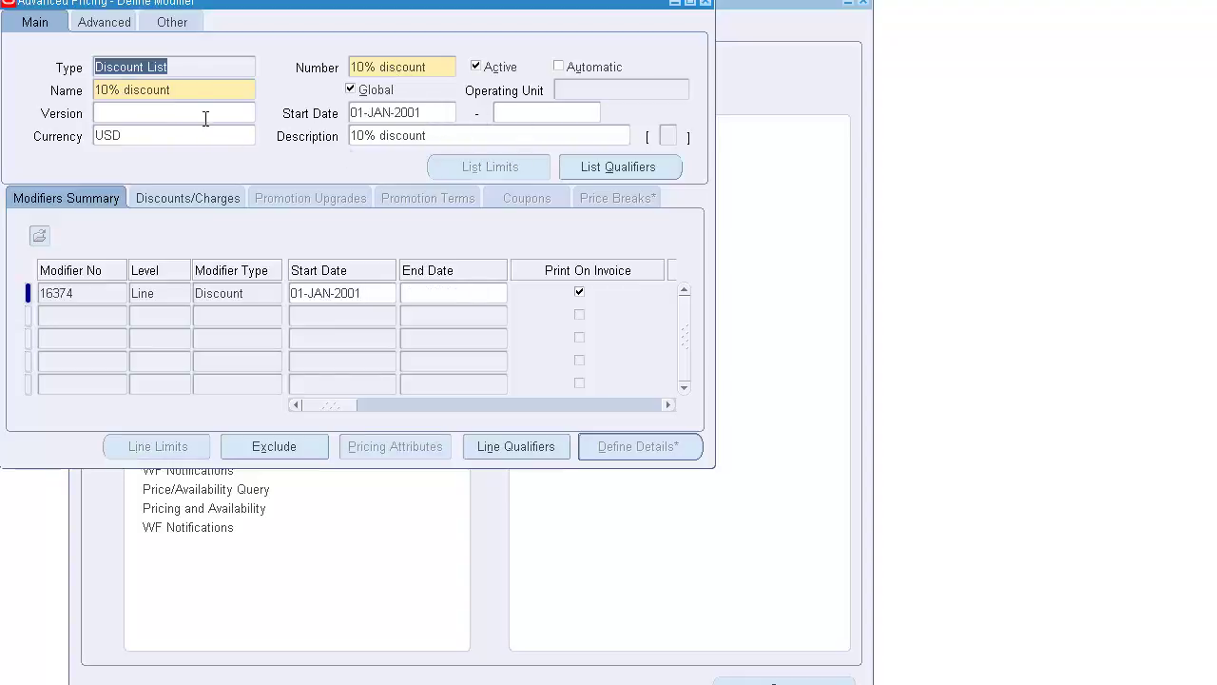
click(439, 74)
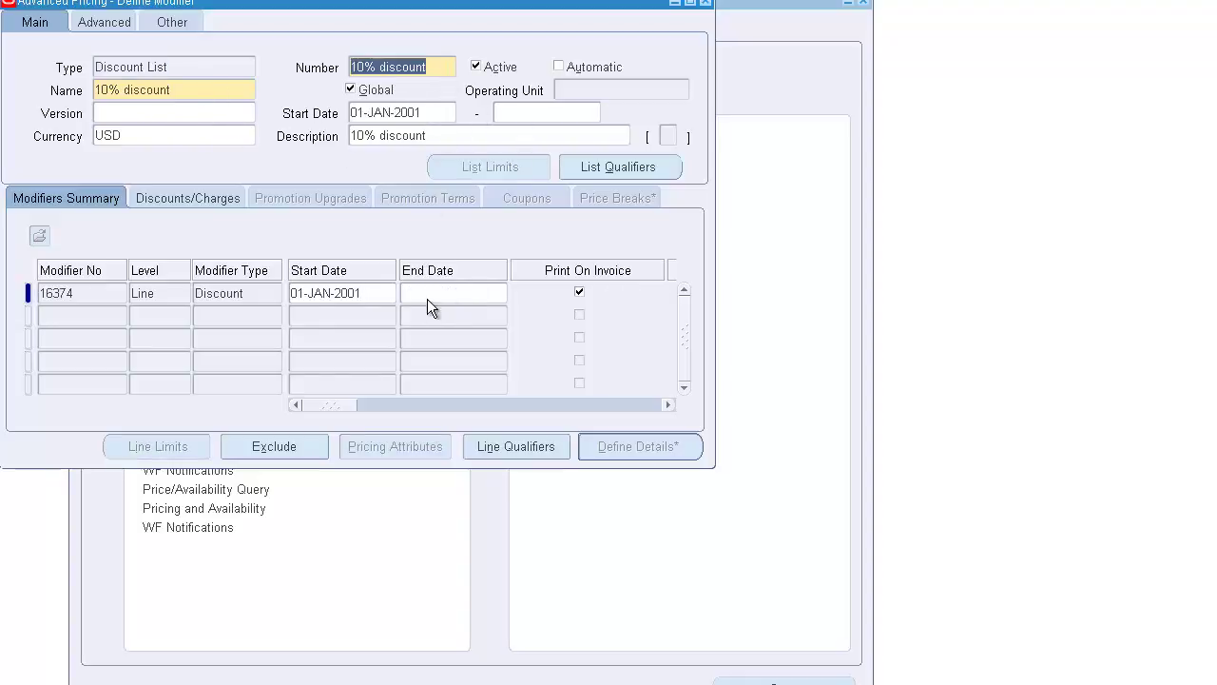
Examine the 10% discount modifier line's columns in the summary and its Discounts/Charges details.
click(183, 295)
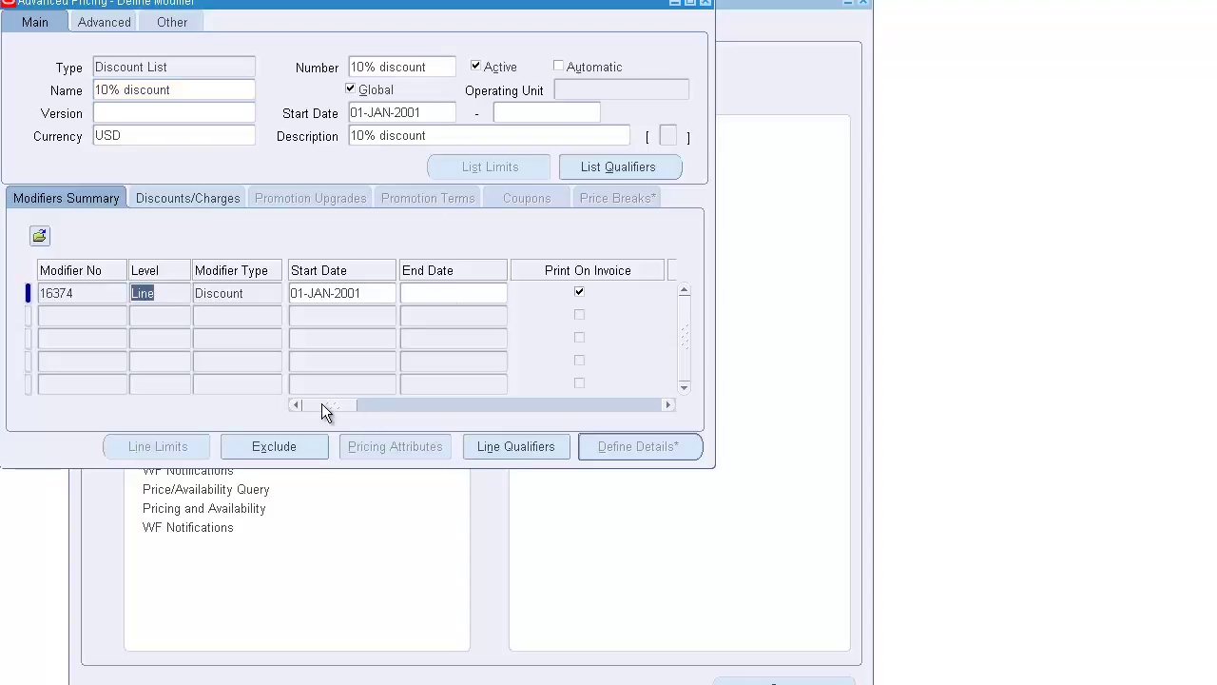
drag(322, 403, 635, 410)
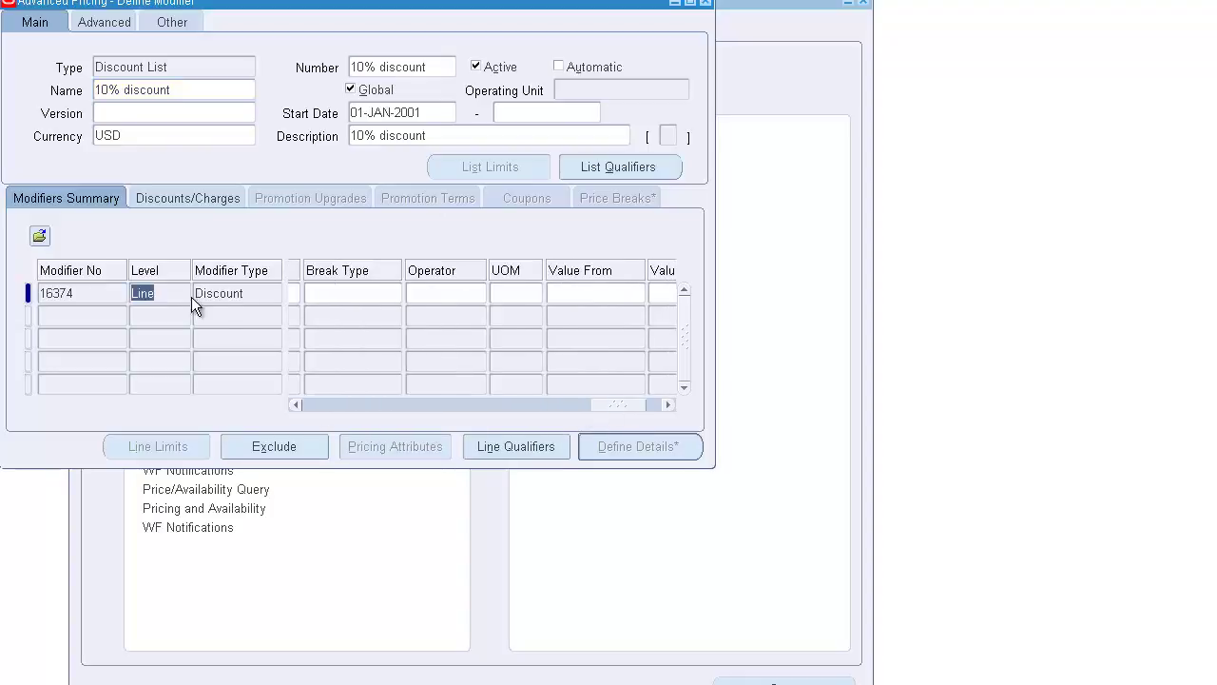
click(186, 200)
drag(345, 406, 670, 404)
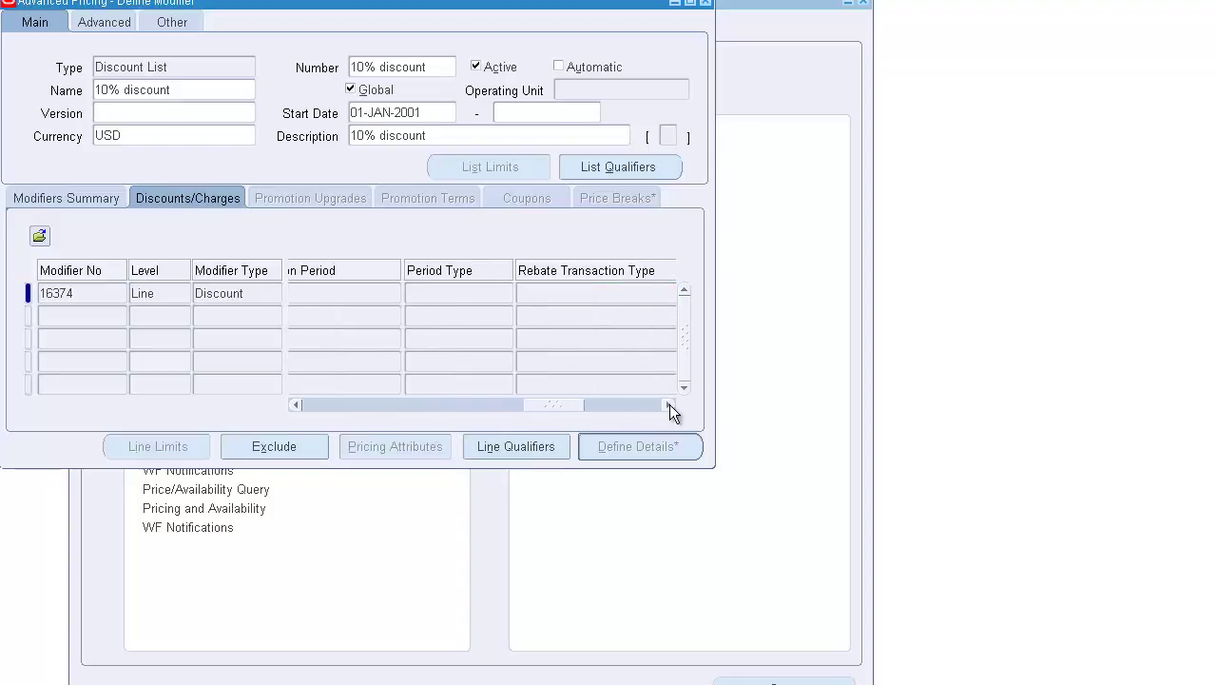
click(119, 205)
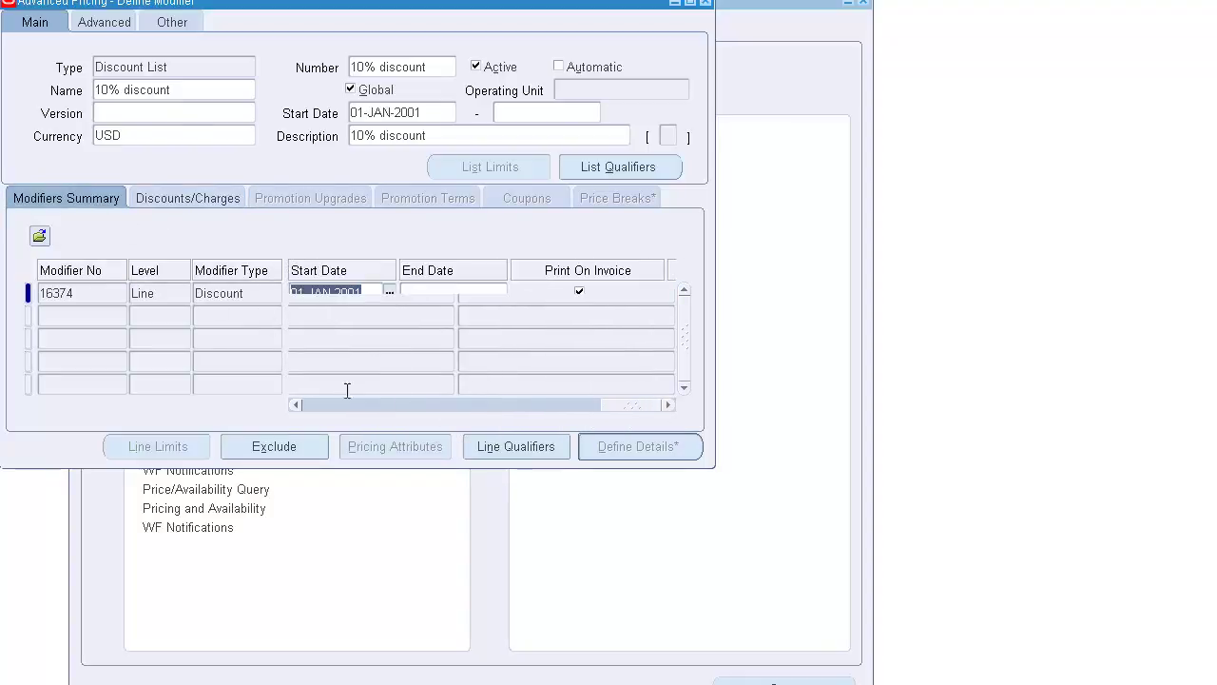
Set the product attribute of the 10% discount modifier line to Item Number.
click(429, 407)
click(483, 407)
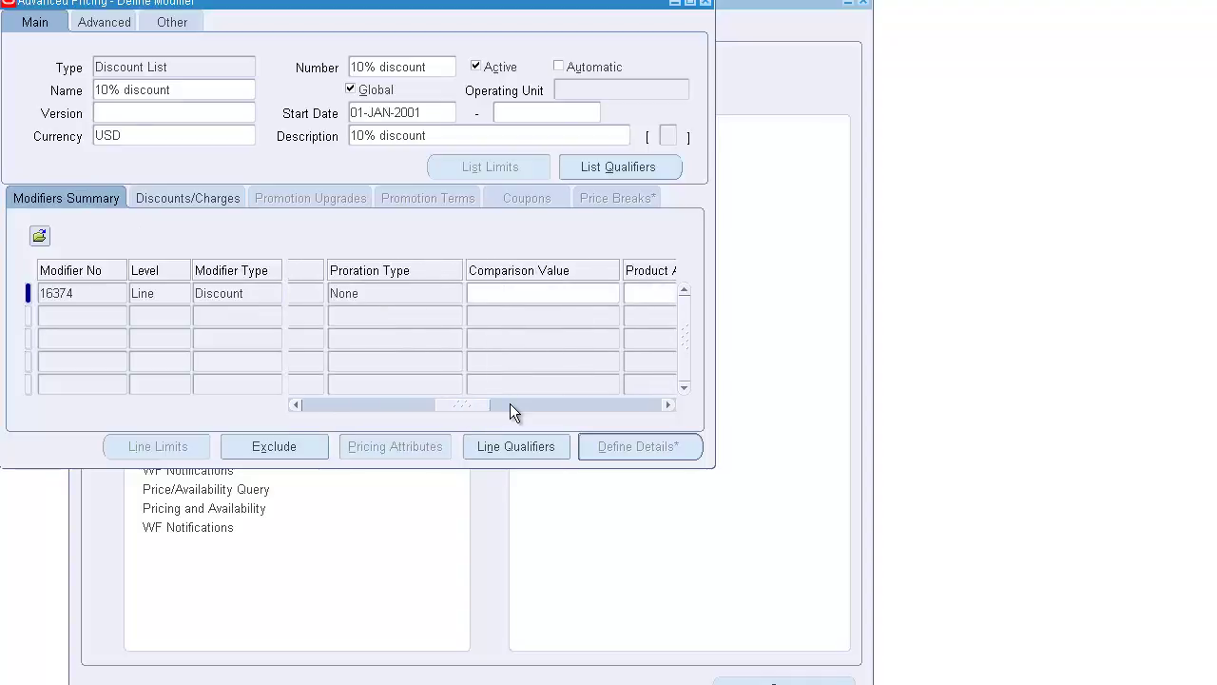
click(510, 409)
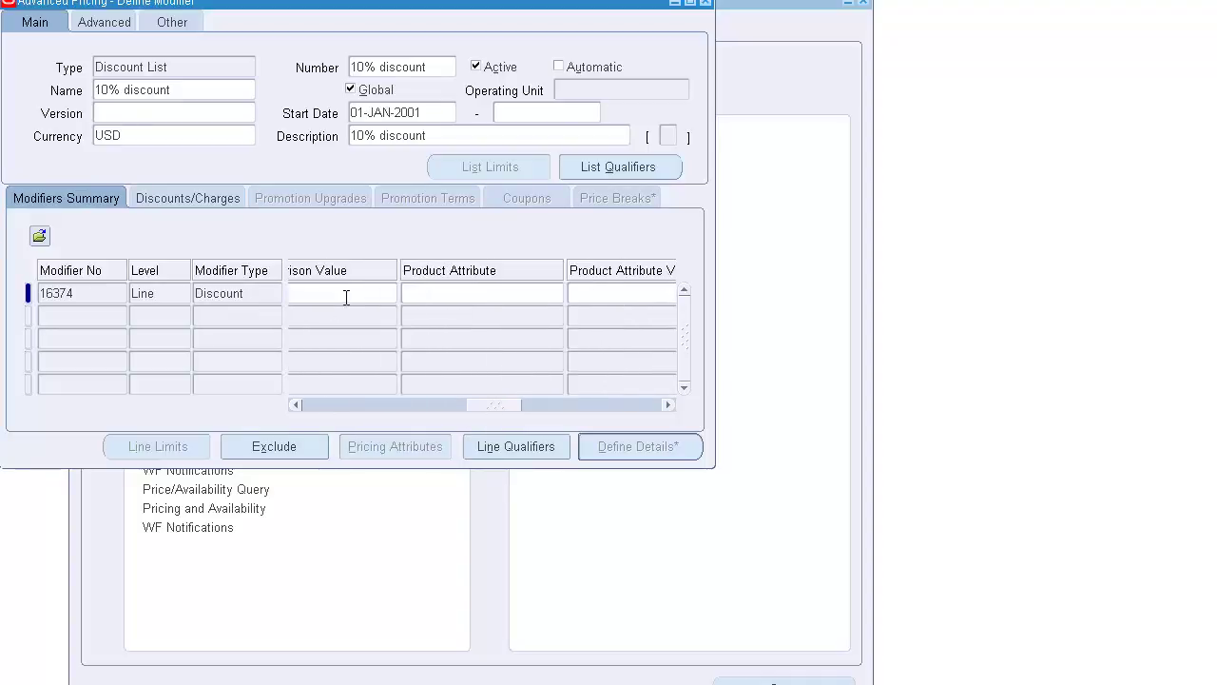
click(529, 292)
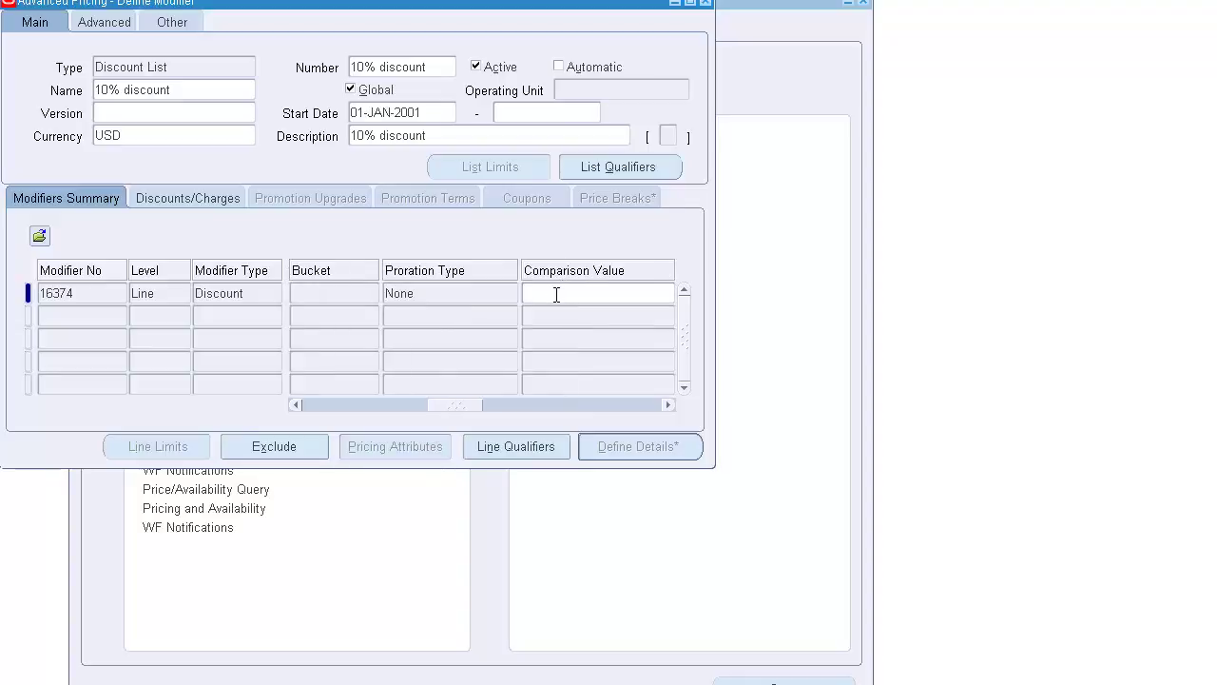
key(Tab)
text(item)
key(Tab)
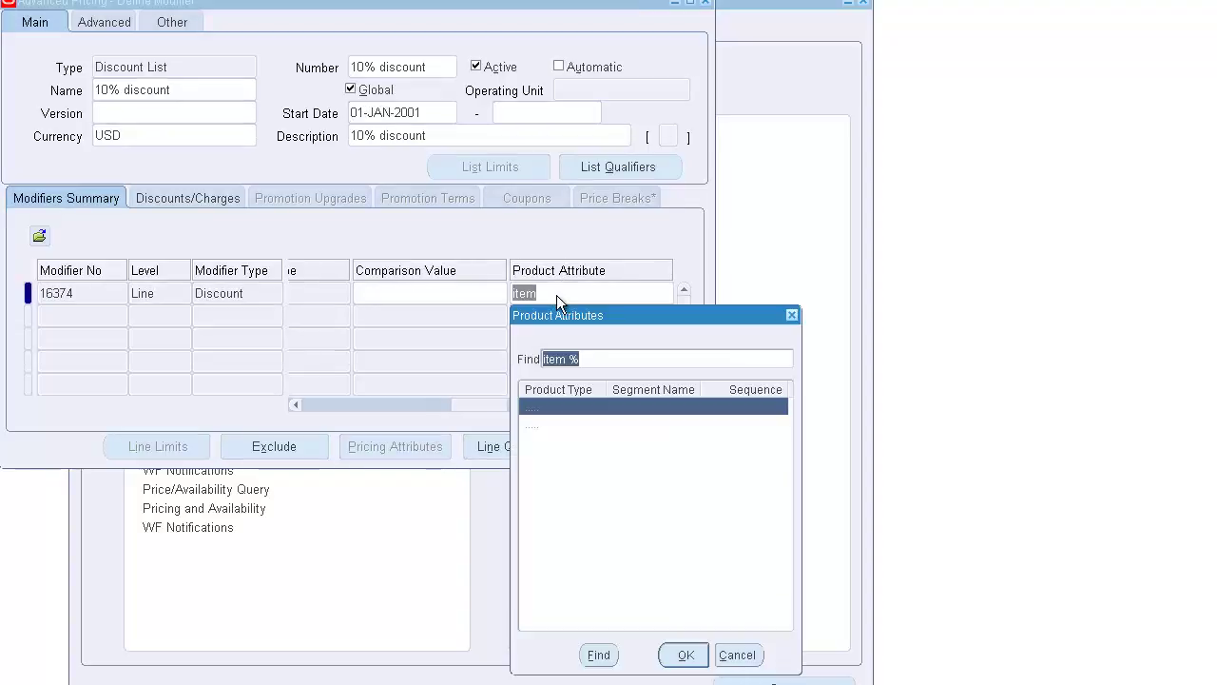
key(Return)
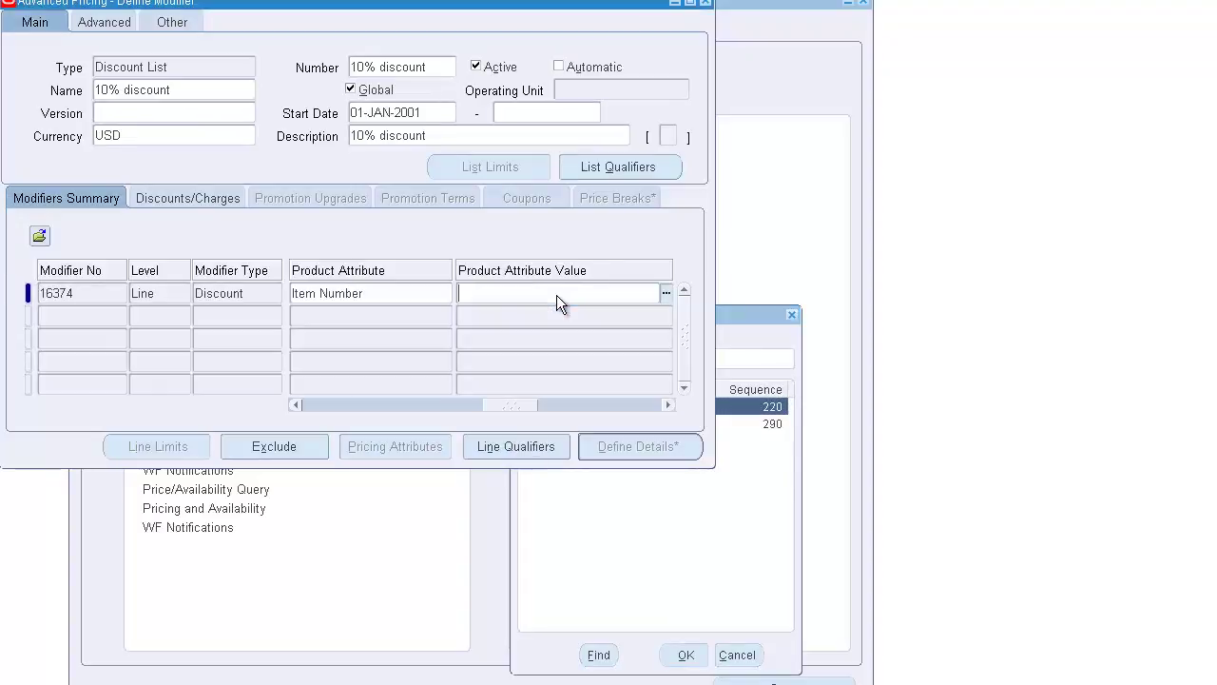
Set the product attribute value of the 10% discount modifier line to AS54888, keeping precedence 220.
text(AS)
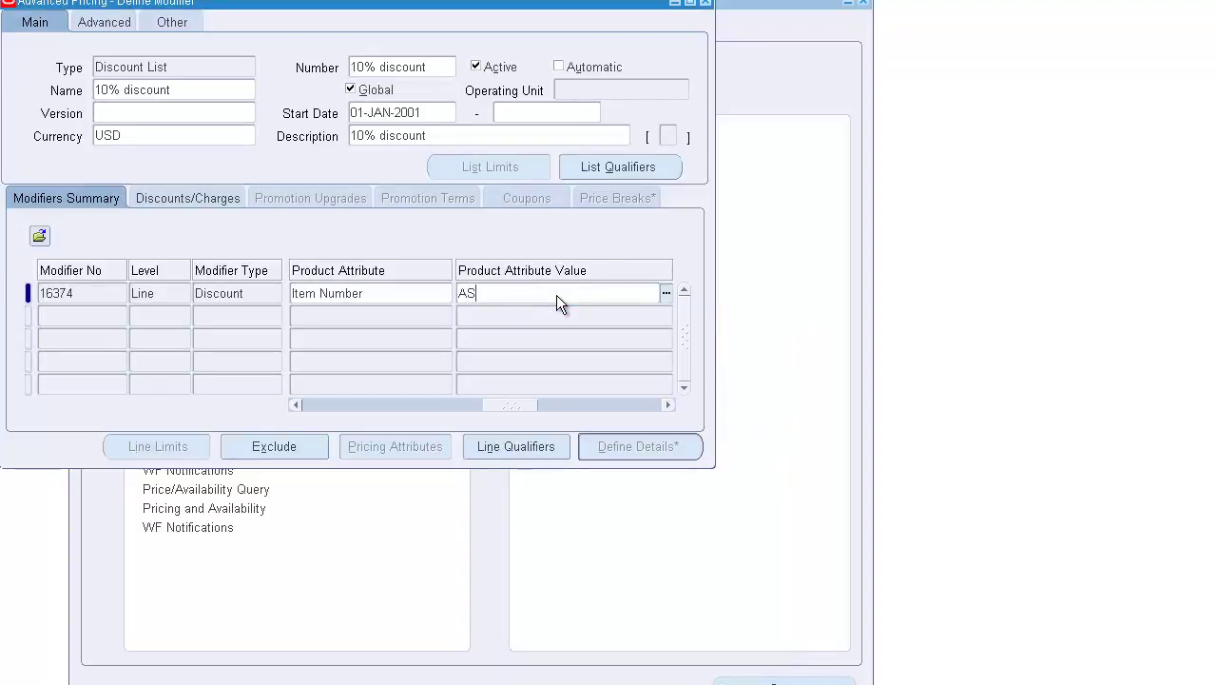
text(54888)
key(Tab)
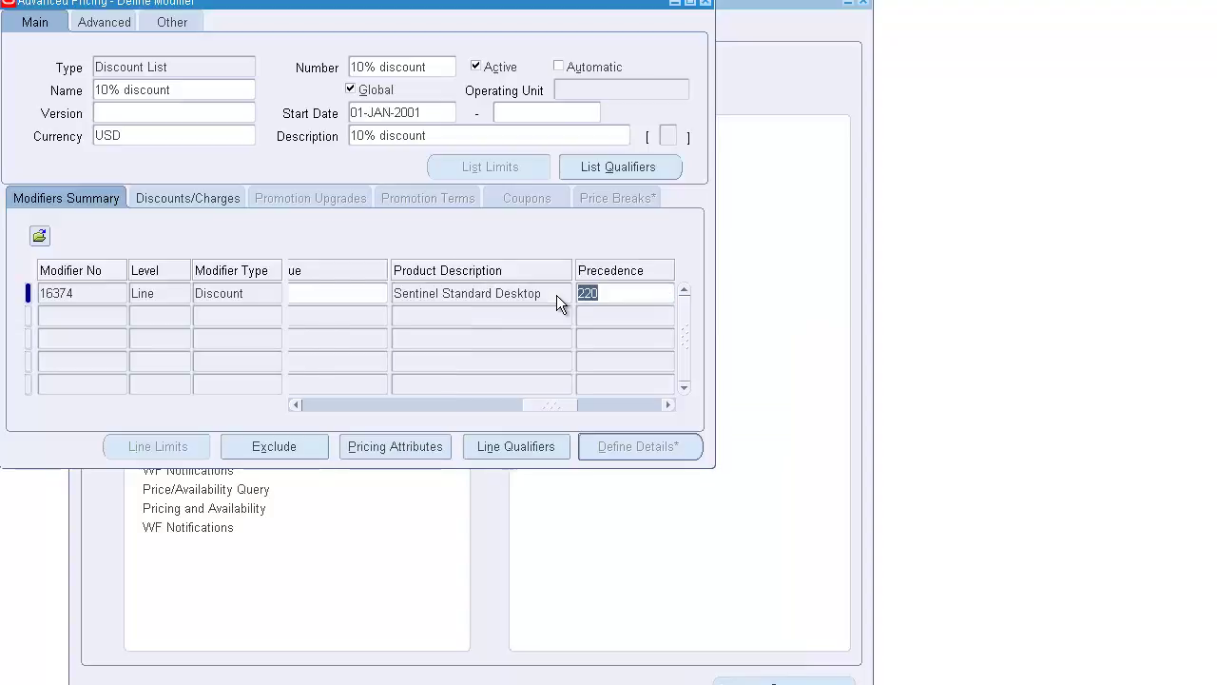
key(Tab)
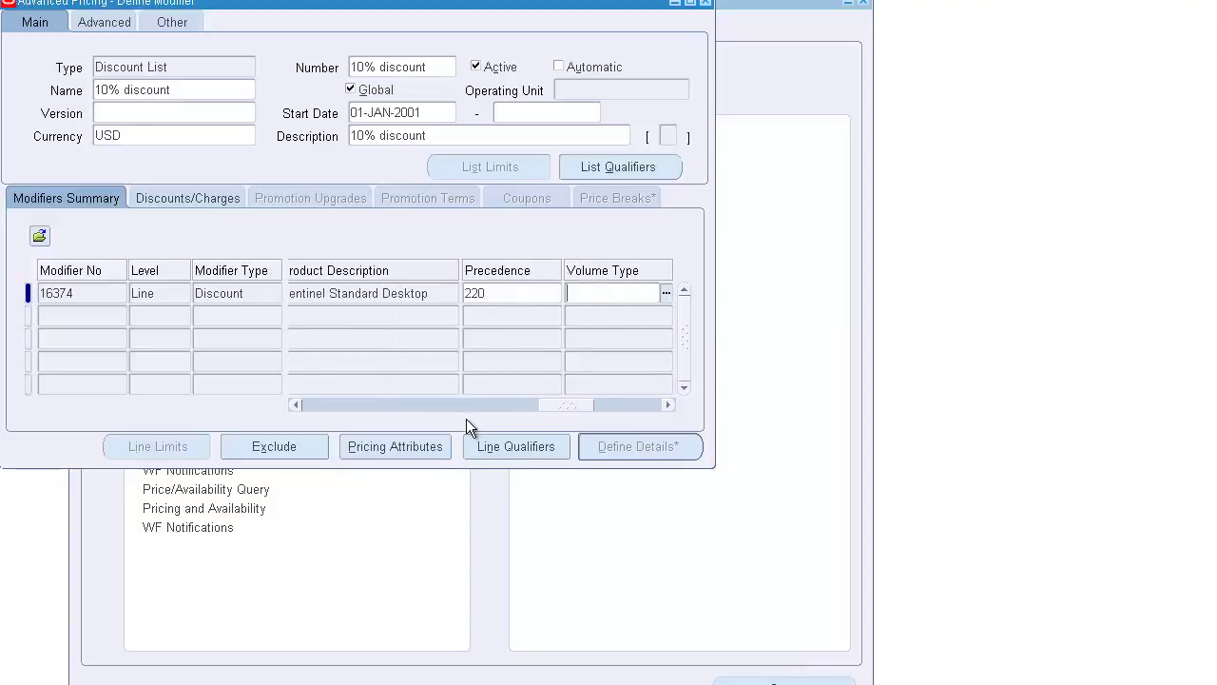
drag(465, 418, 440, 422)
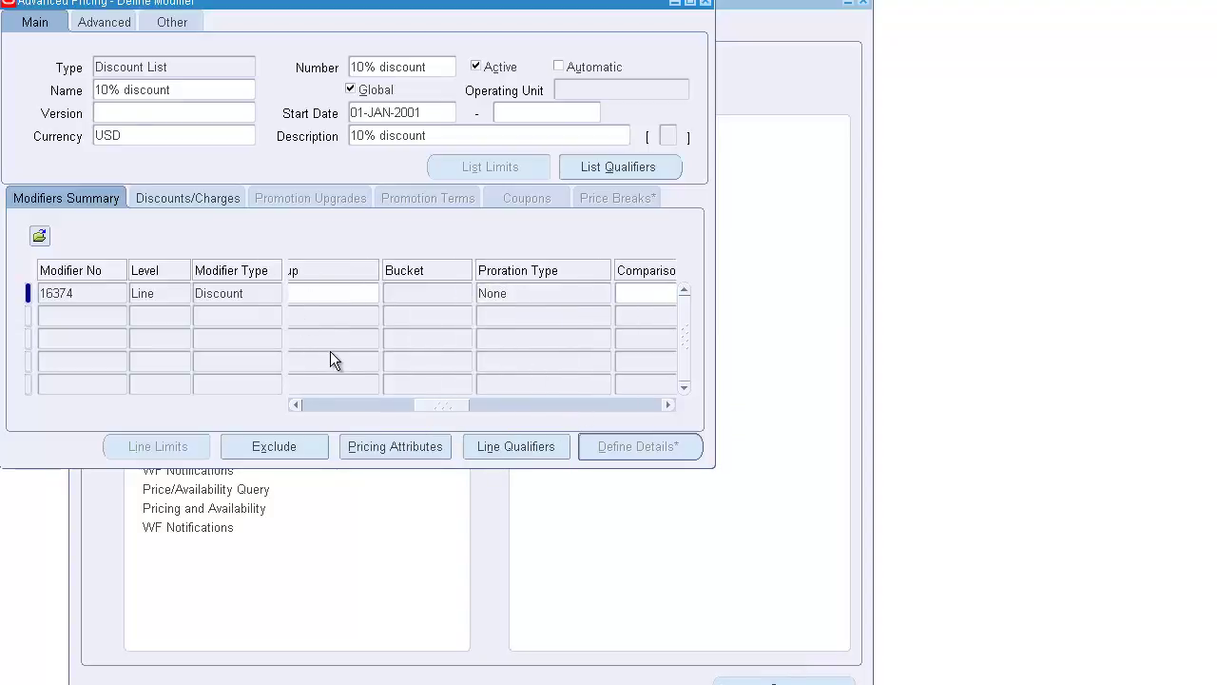
Open the modifier line's qualifiers and add one with context Customer and attribute Customer Name.
click(515, 447)
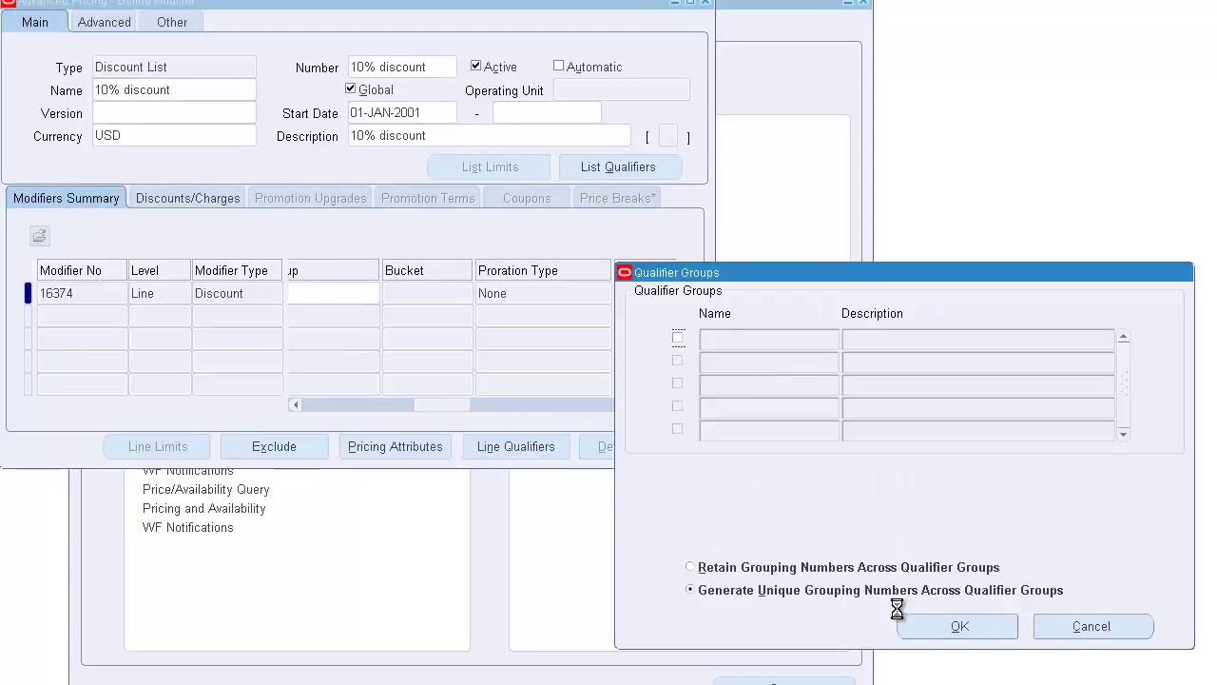
key(Return)
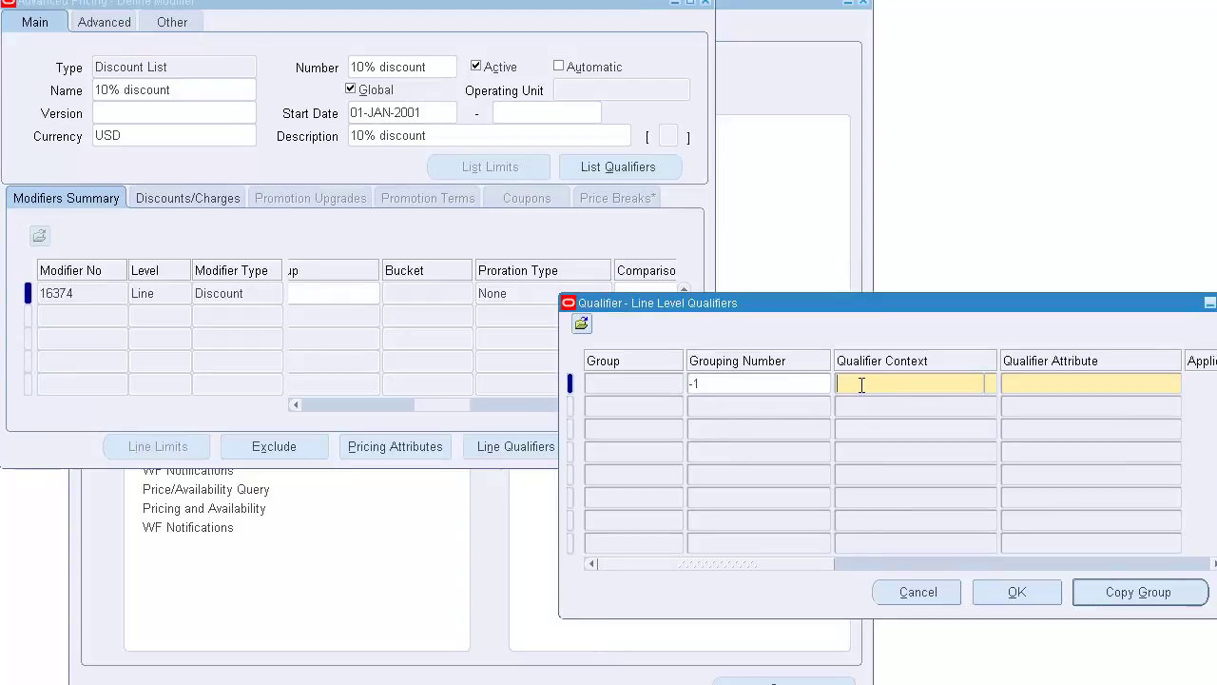
text(CUSTOMER)
key(Tab)
text(CUSTOMER NAME)
key(Tab)
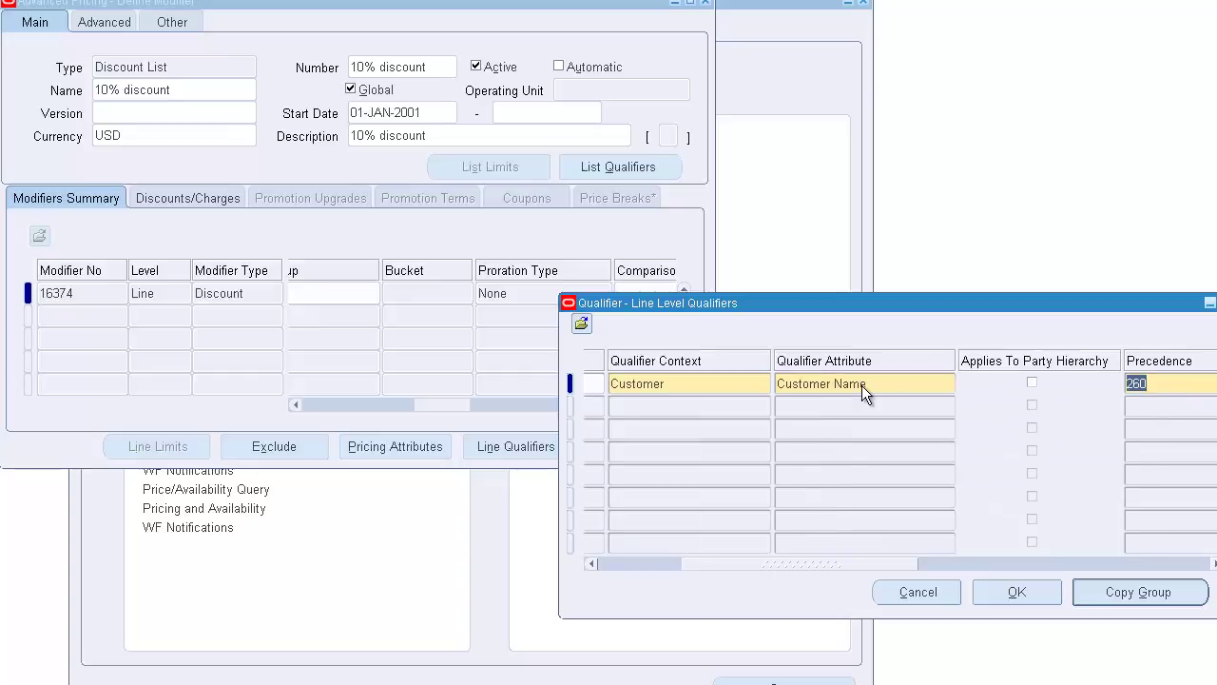
Set the Customer Name qualifier's starting value to Business World from the customer lookup, with the operator =.
key(Tab)
key(Tab)
text(BUSIN)
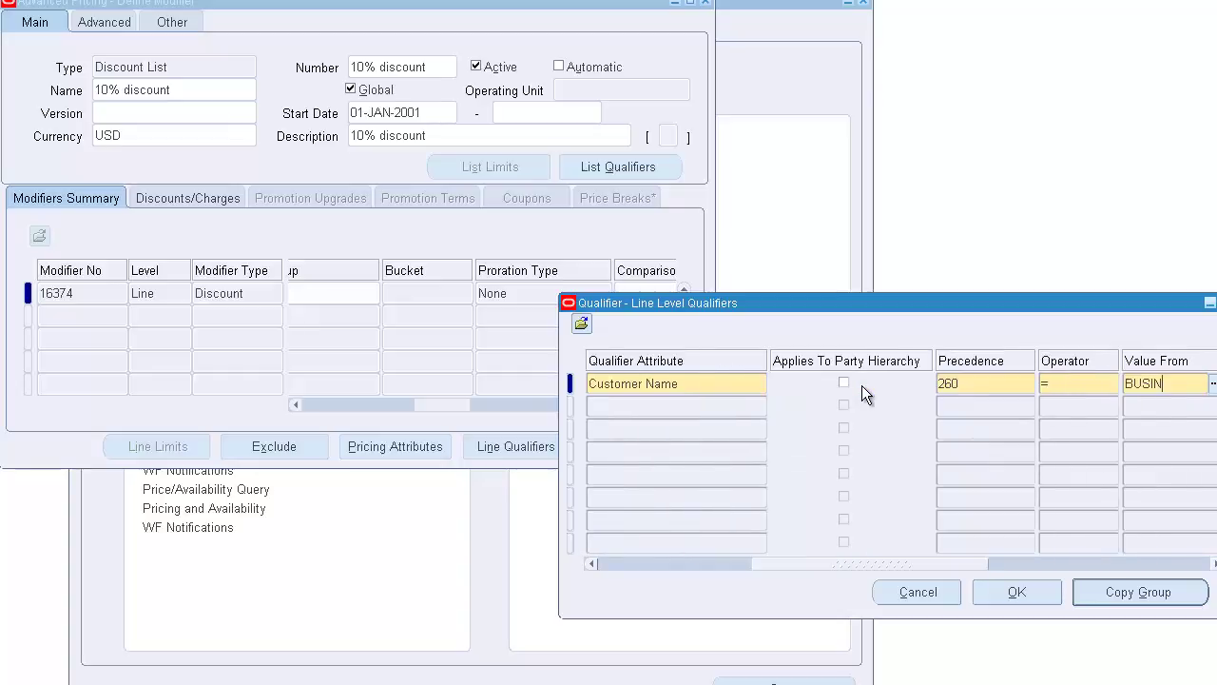
key(BackSpace)
key(BackSpace)
key(BackSpace)
key(BackSpace)
key(BackSpace)
key(ctrl+l)
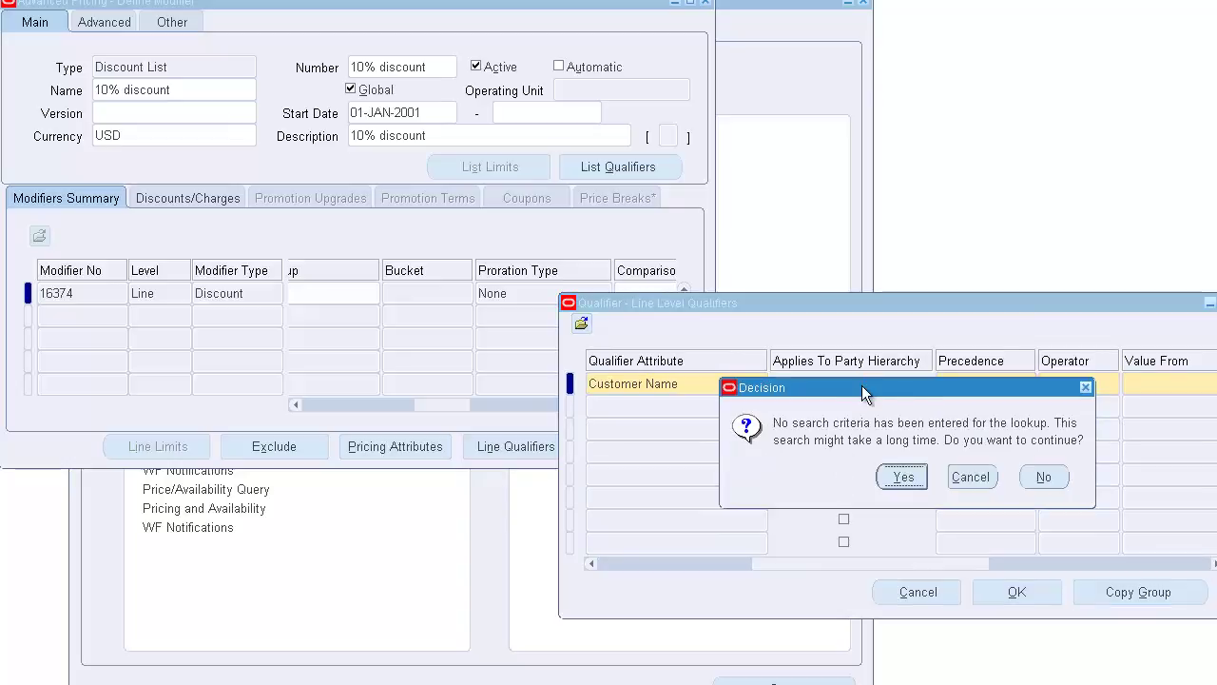
key(Return)
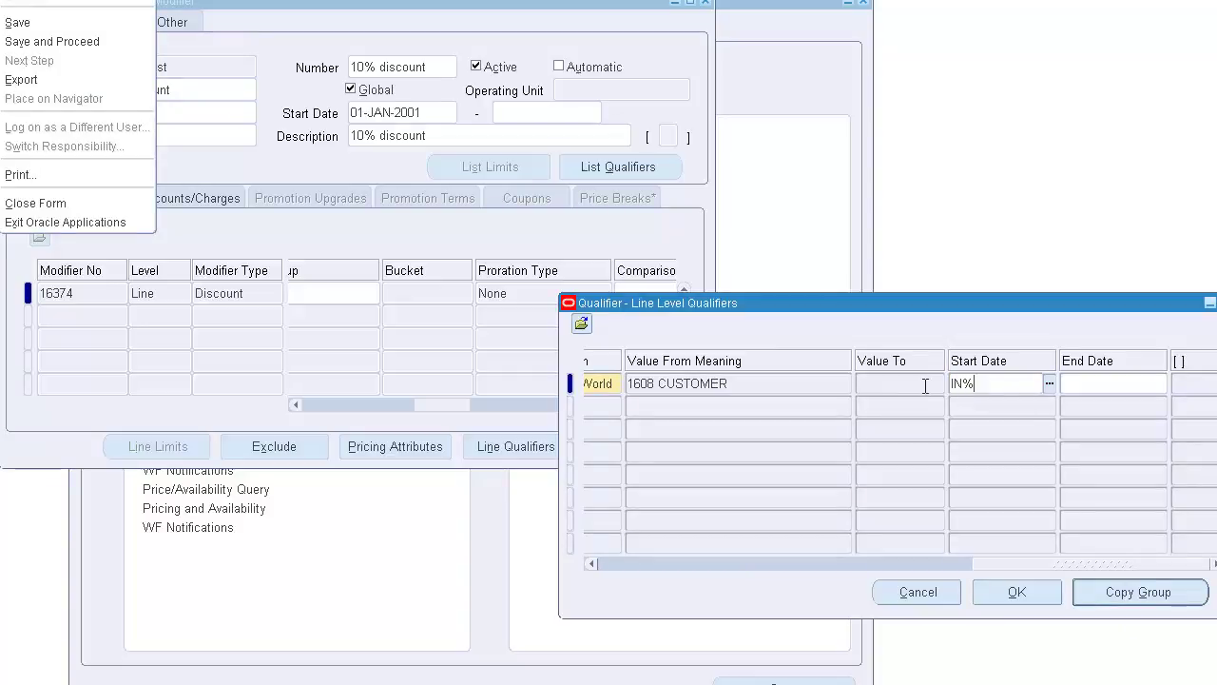
Clear the stray text from the Customer Name qualifier's start date and begin a second qualifier row.
click(1035, 386)
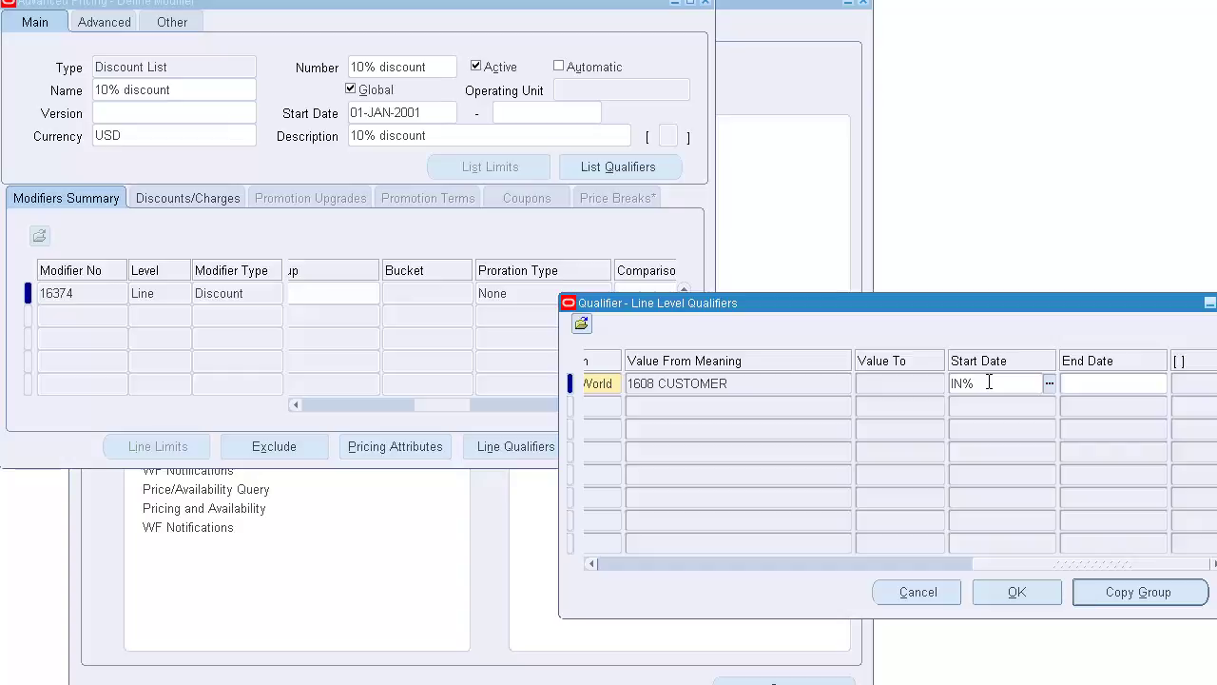
key(BackSpace)
key(BackSpace)
key(BackSpace)
scroll(758, 540, left, 5)
scroll(808, 541, right, 1)
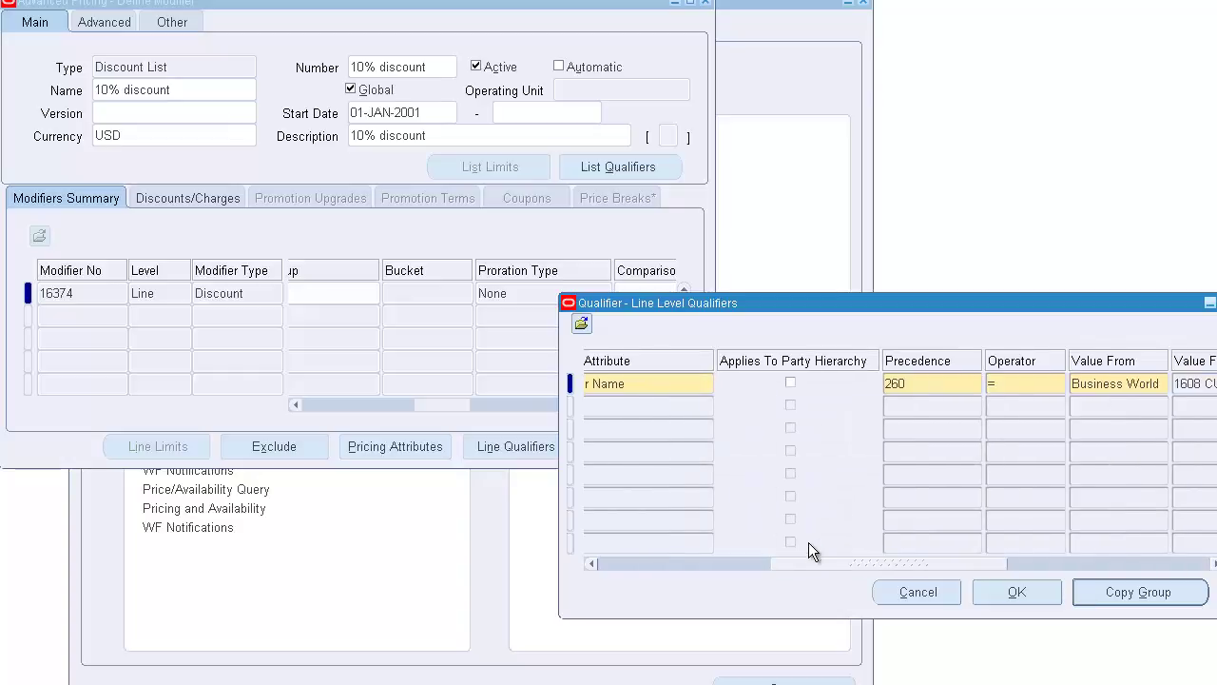
click(1117, 385)
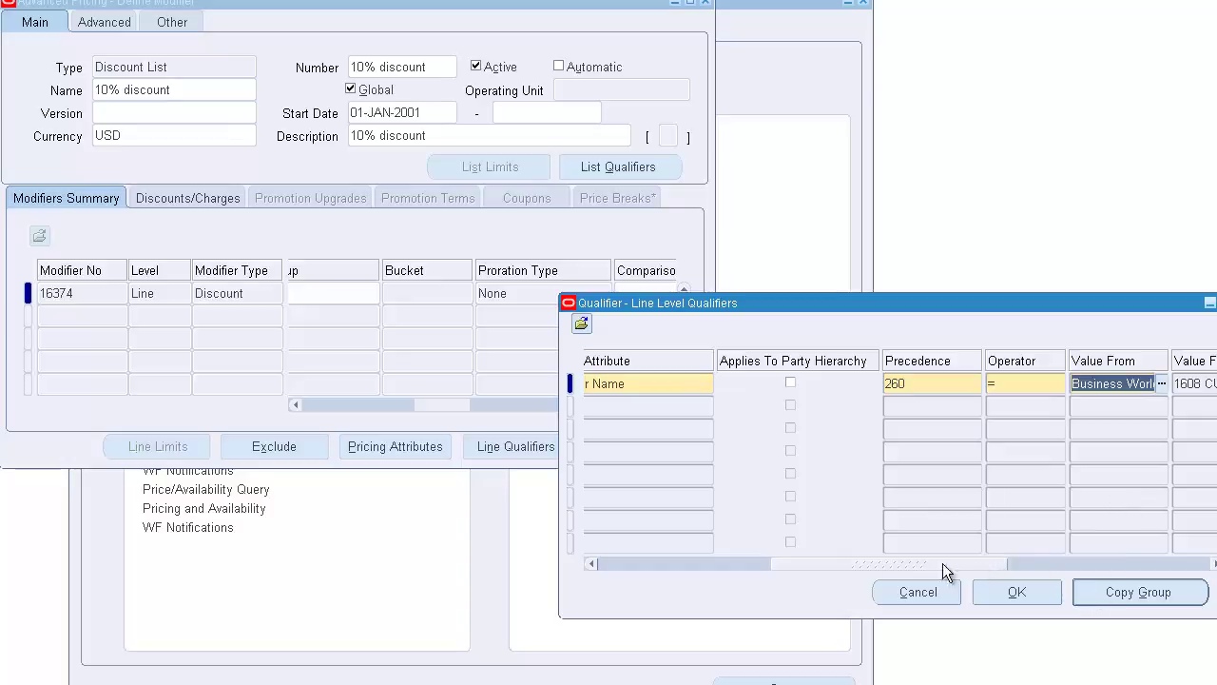
drag(917, 568, 729, 571)
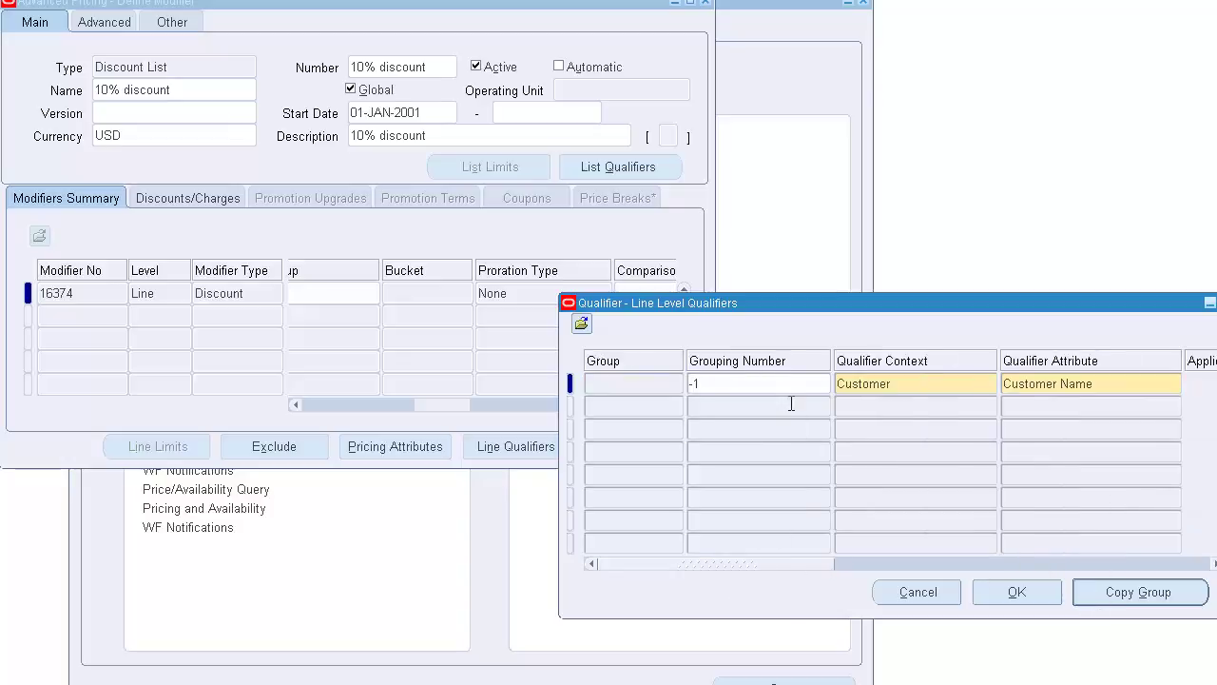
click(787, 404)
click(834, 406)
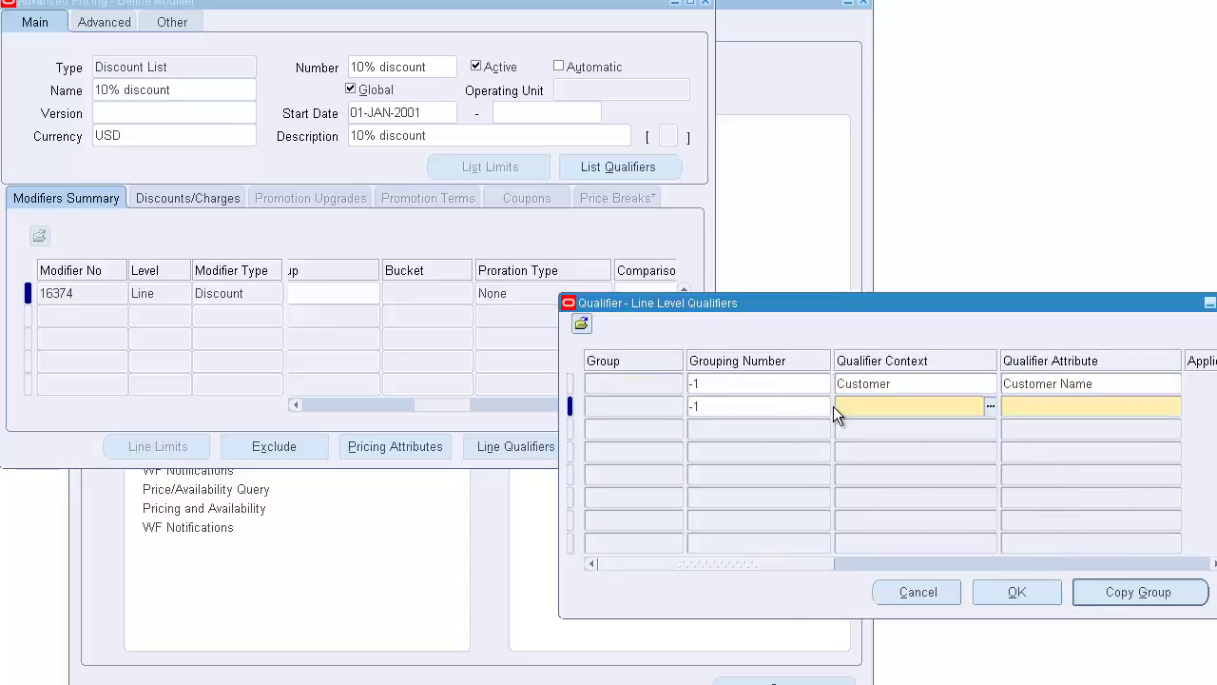
text(ORORDER)
key(Tab)
text(ORDER)
key(BackSpace)
key(BackSpace)
key(BackSpace)
key(BackSpace)
key(BackSpace)
key(shift+Tab)
Set the second qualifier's context to Modifier List and its attribute to Price List.
text(MODIFIER)
key(Tab)
text(PRICE LSIT)
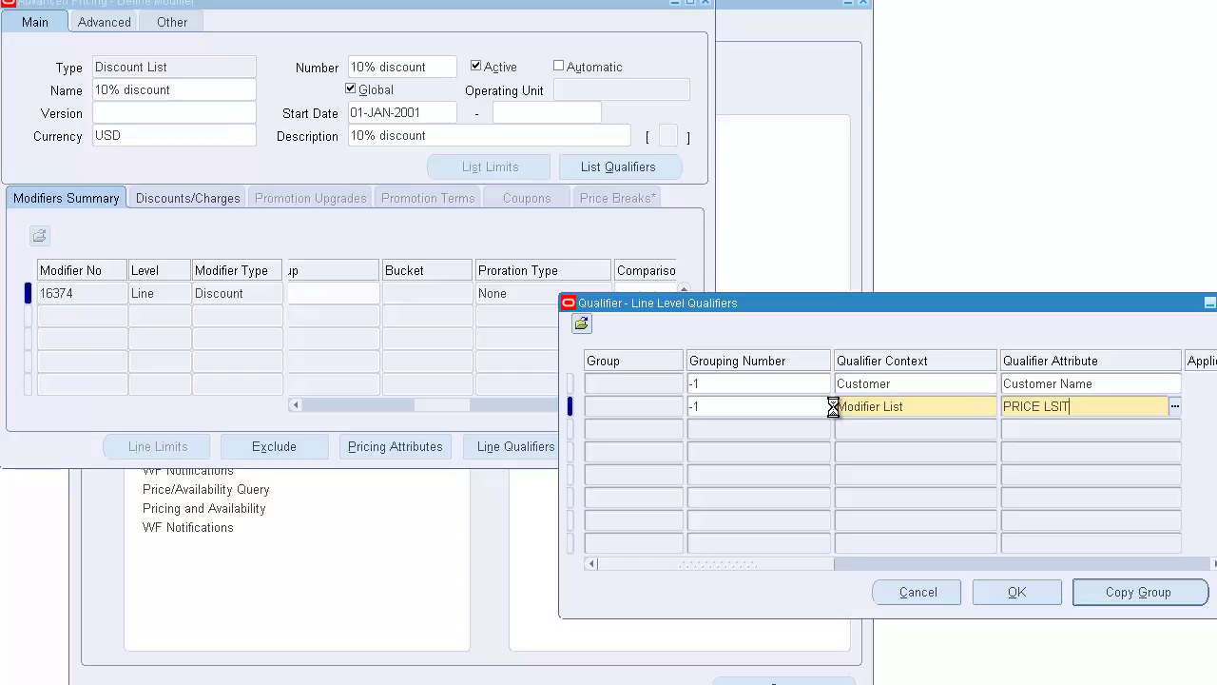
key(Tab)
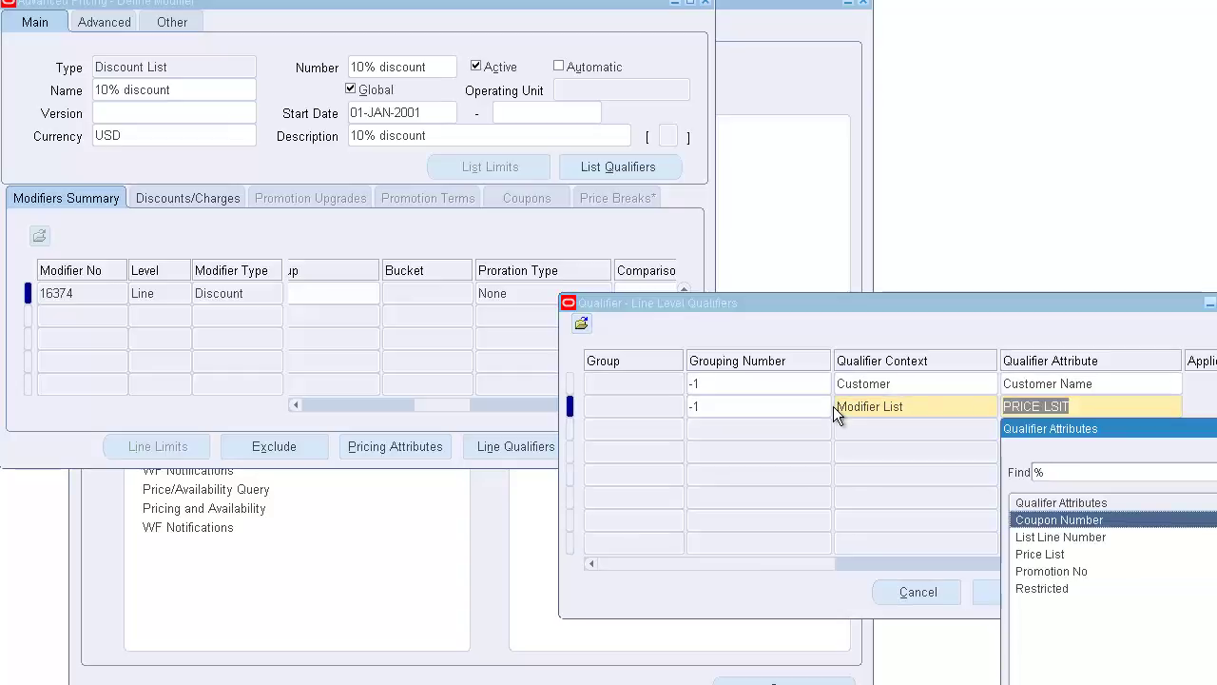
key(Down)
key(Down)
key(Return)
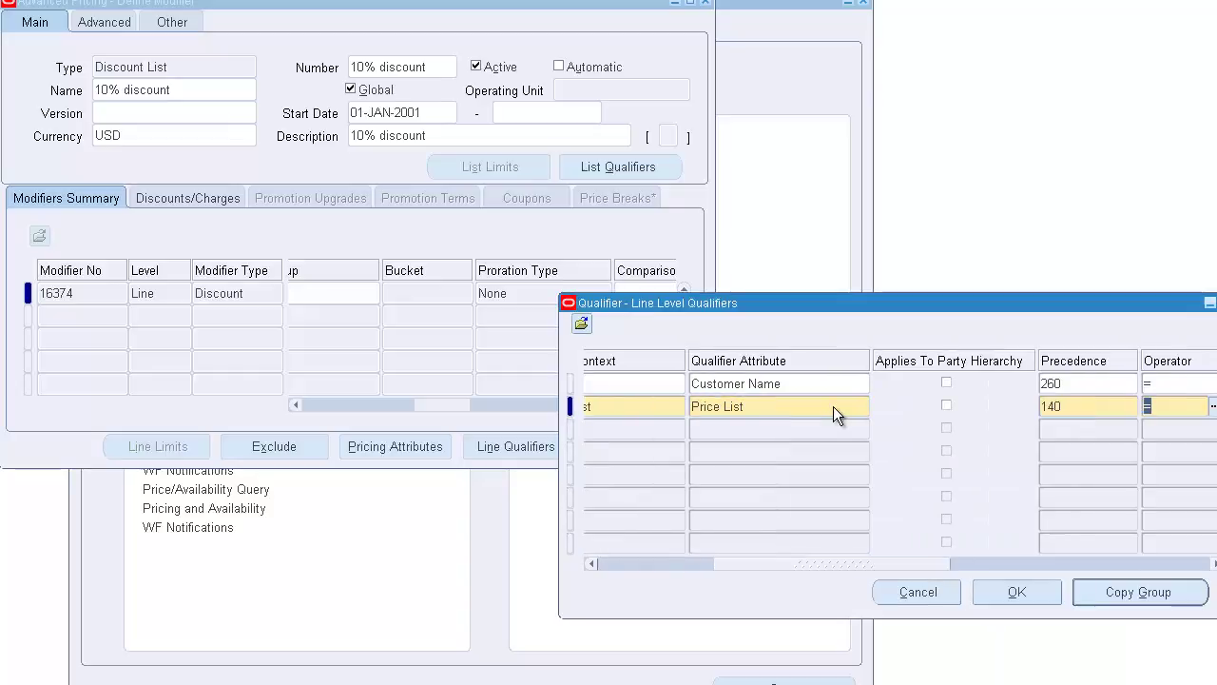
Look up the Corporate price list and set it as the Price List qualifier's starting value.
key(Tab)
text(CORPOR%)
key(Tab)
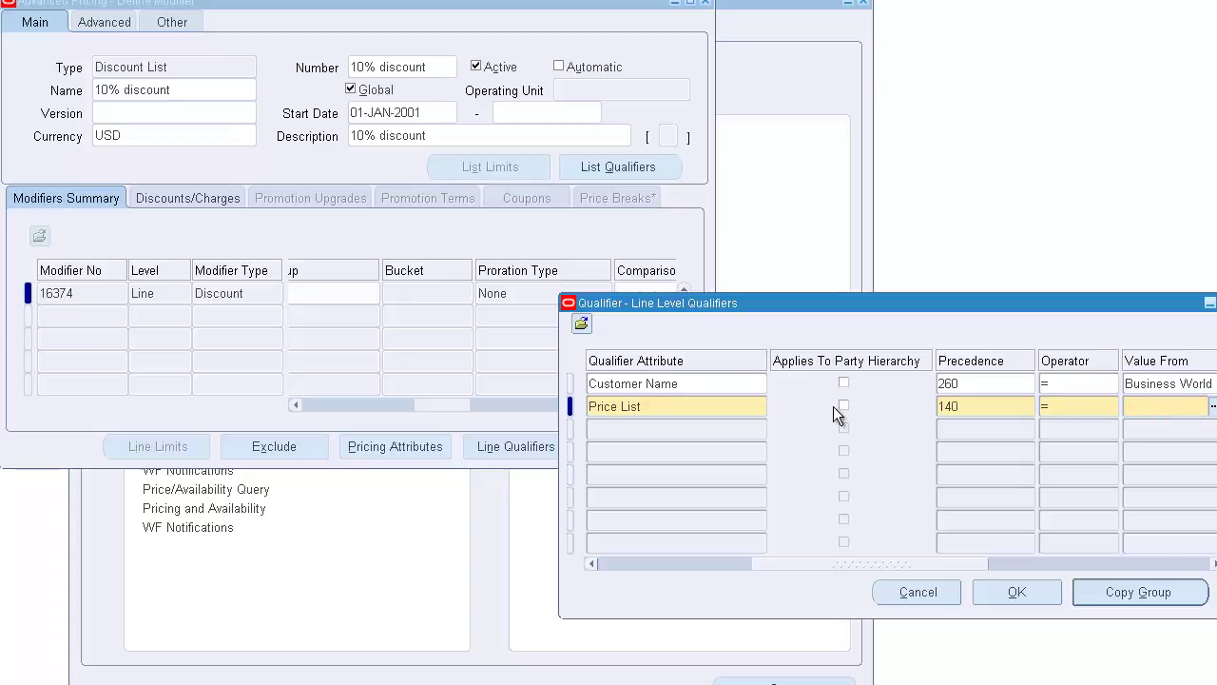
key(Return)
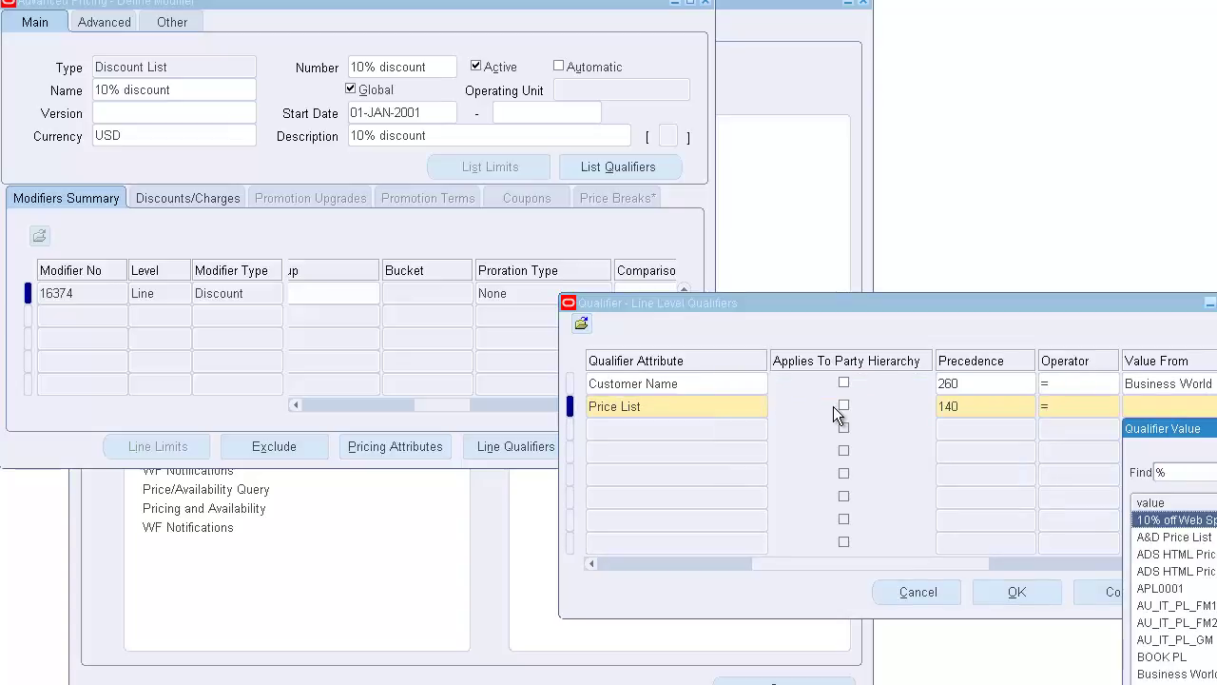
text(co)
key(Return)
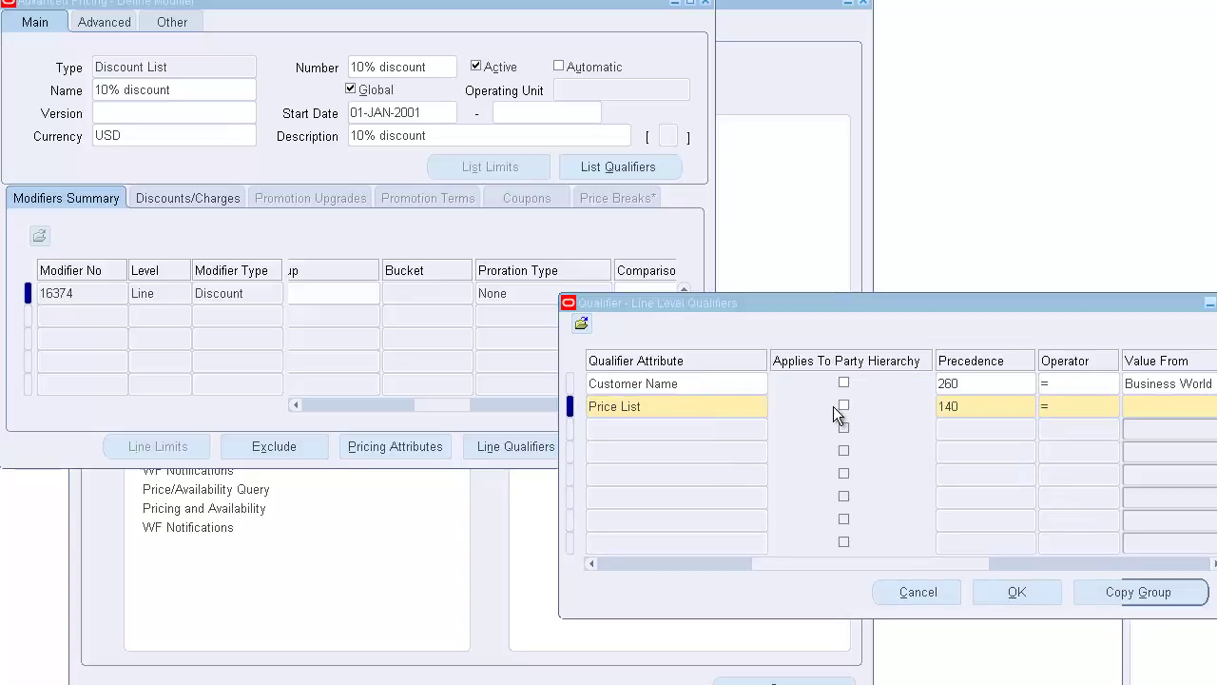
key(Tab)
Add a third line-level qualifier with context Volume and attribute Order Amount.
key(Down)
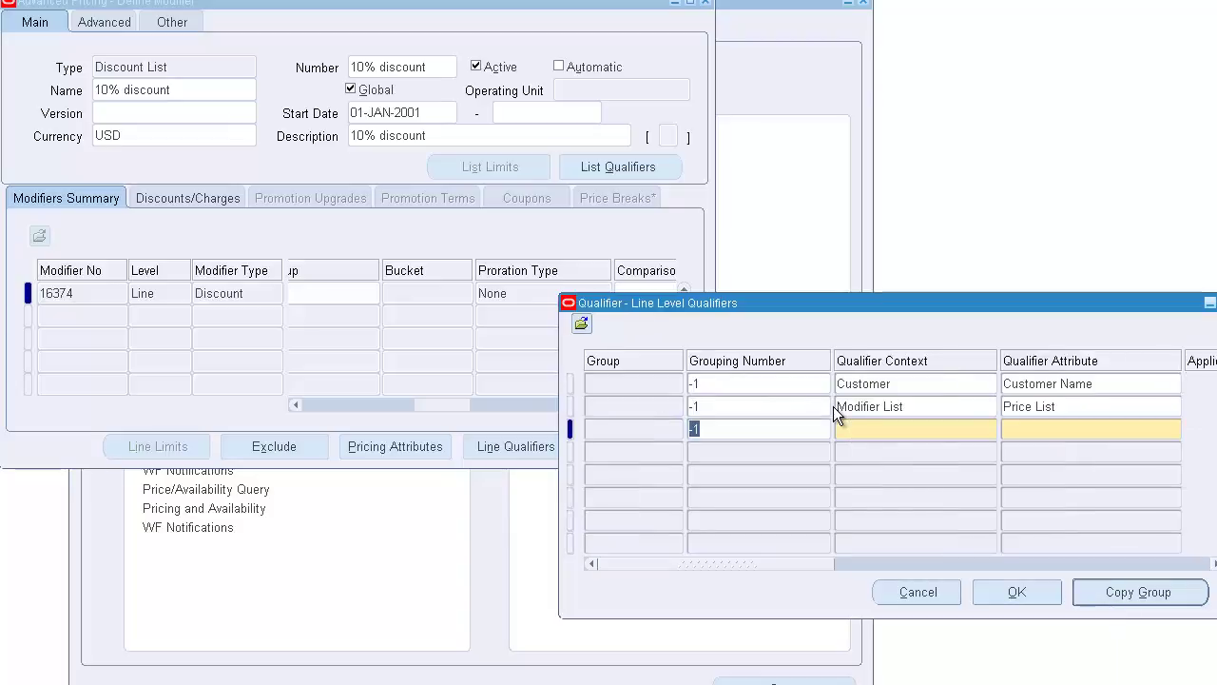
key(Tab)
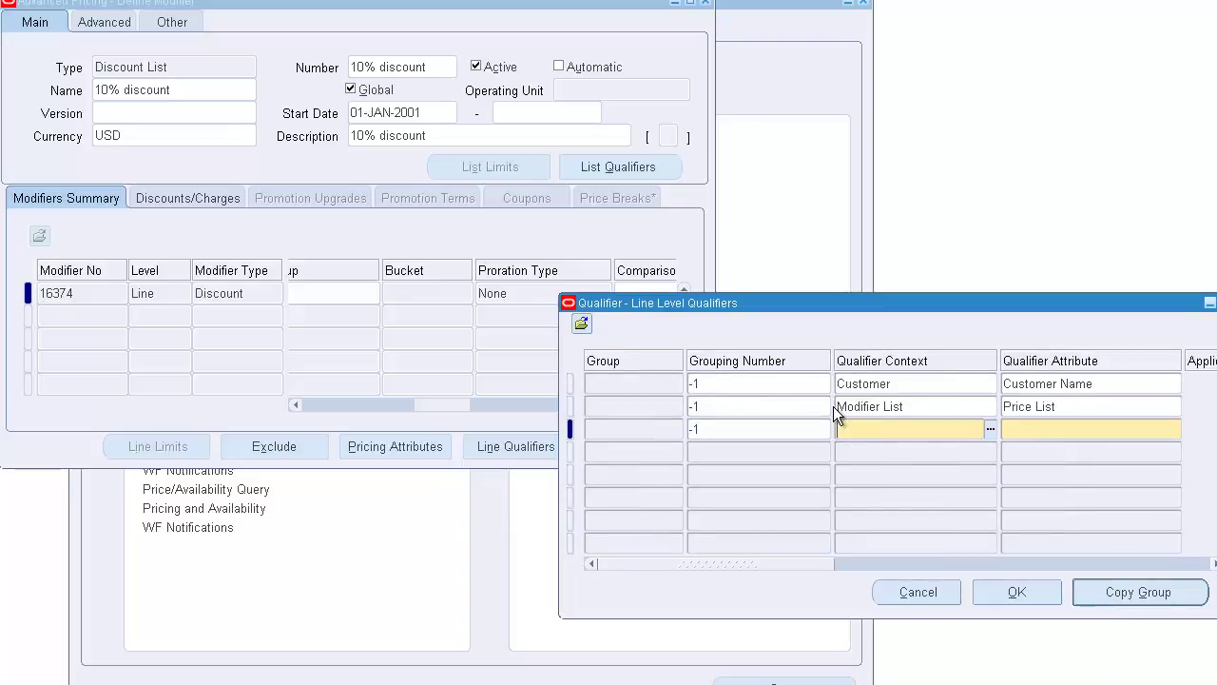
key(ctrl+l)
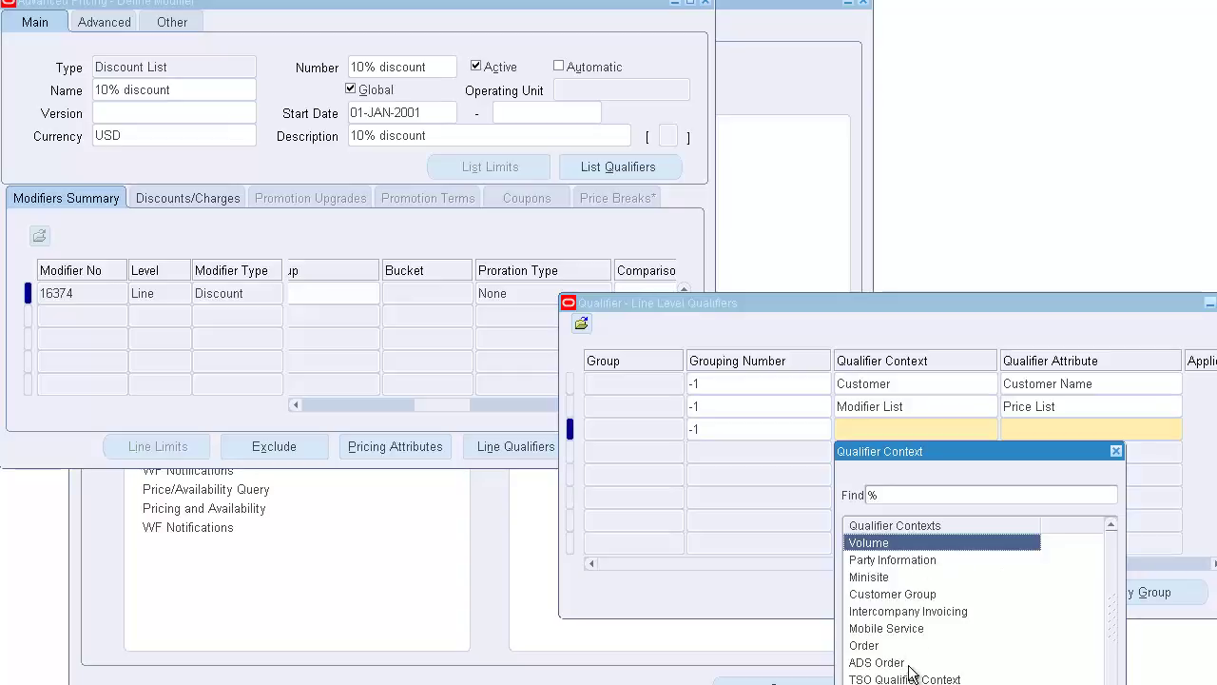
click(894, 646)
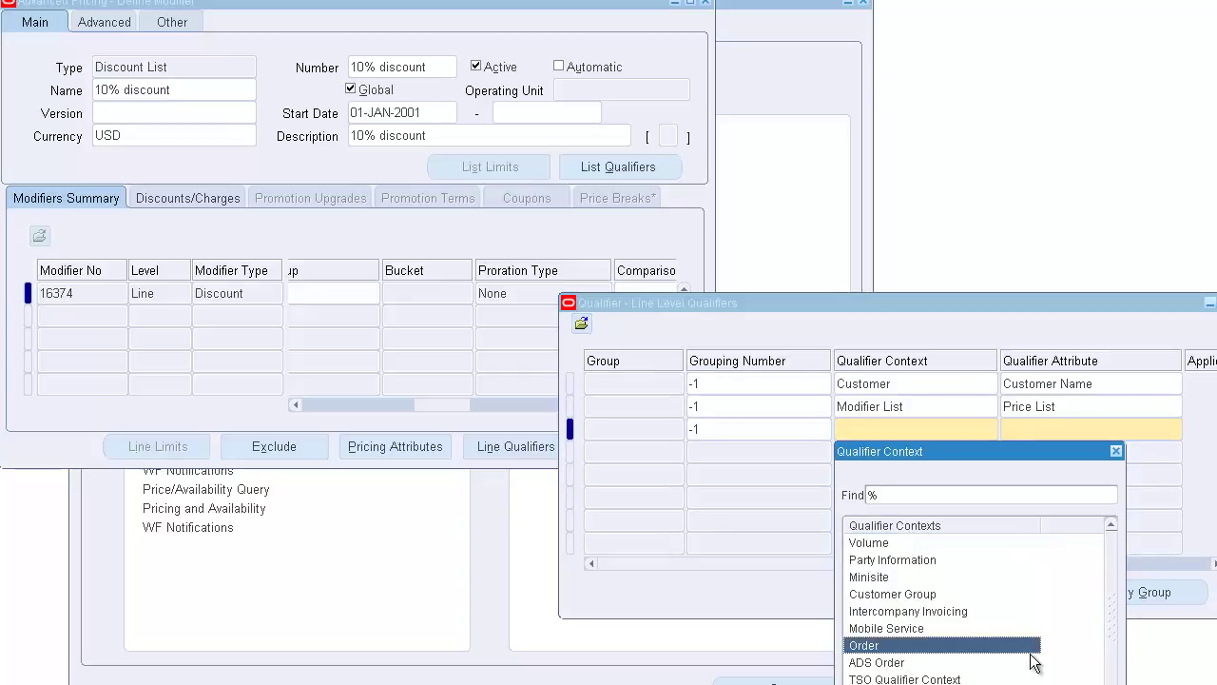
double_click(878, 544)
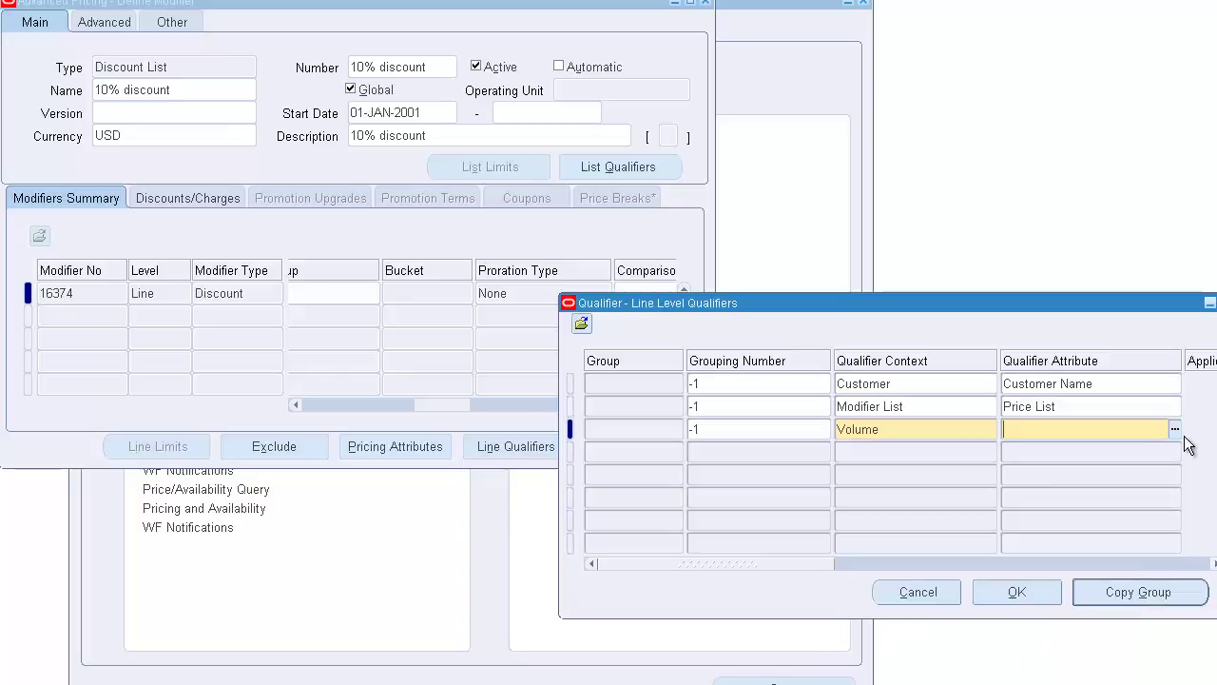
click(1175, 430)
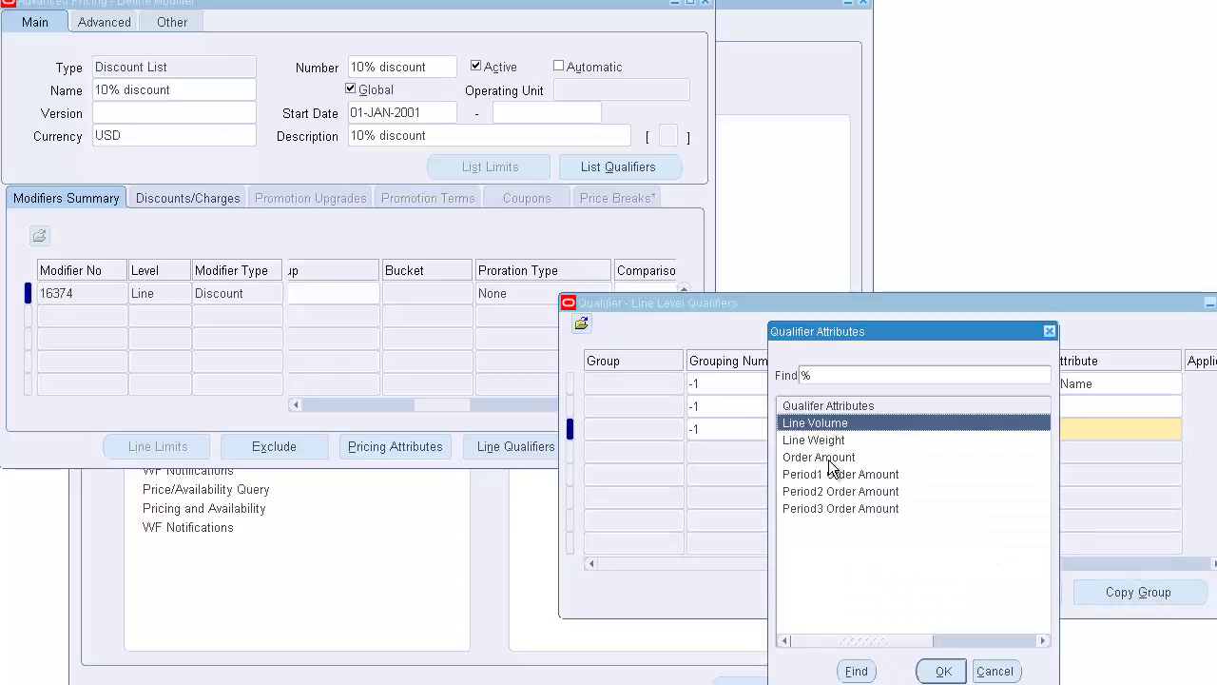
click(823, 457)
click(943, 670)
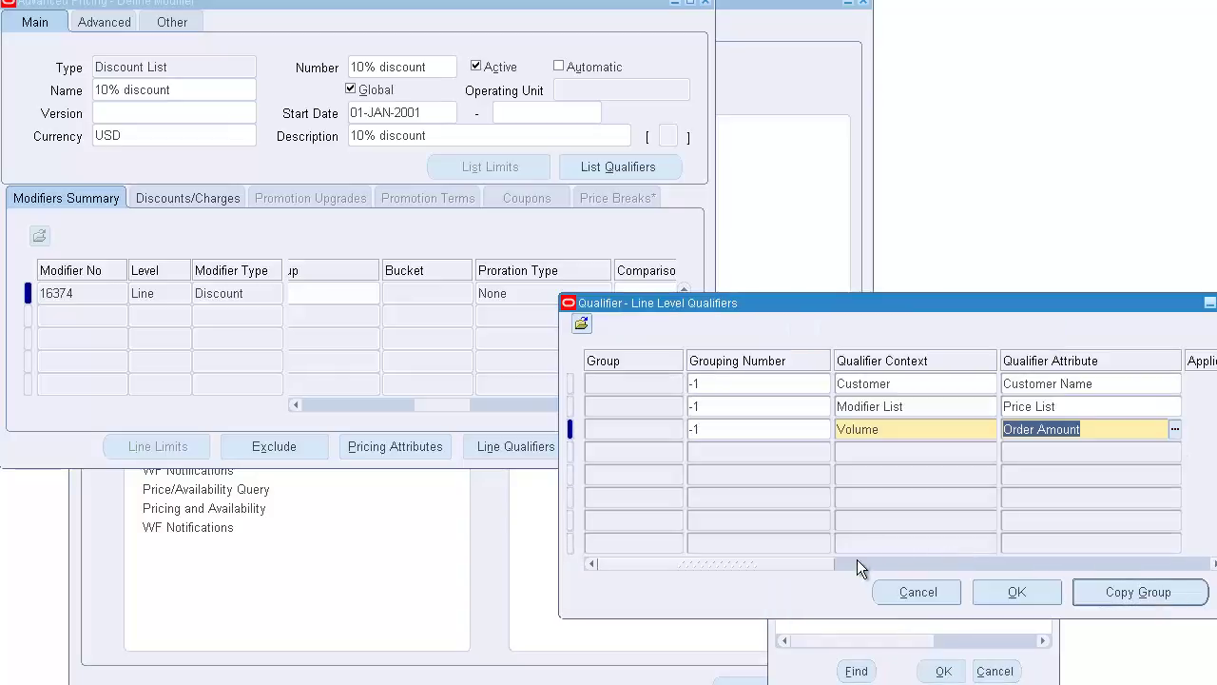
Set the Order Amount qualifier's operator to BETWEEN with values from 5000 to 99999999.
click(911, 564)
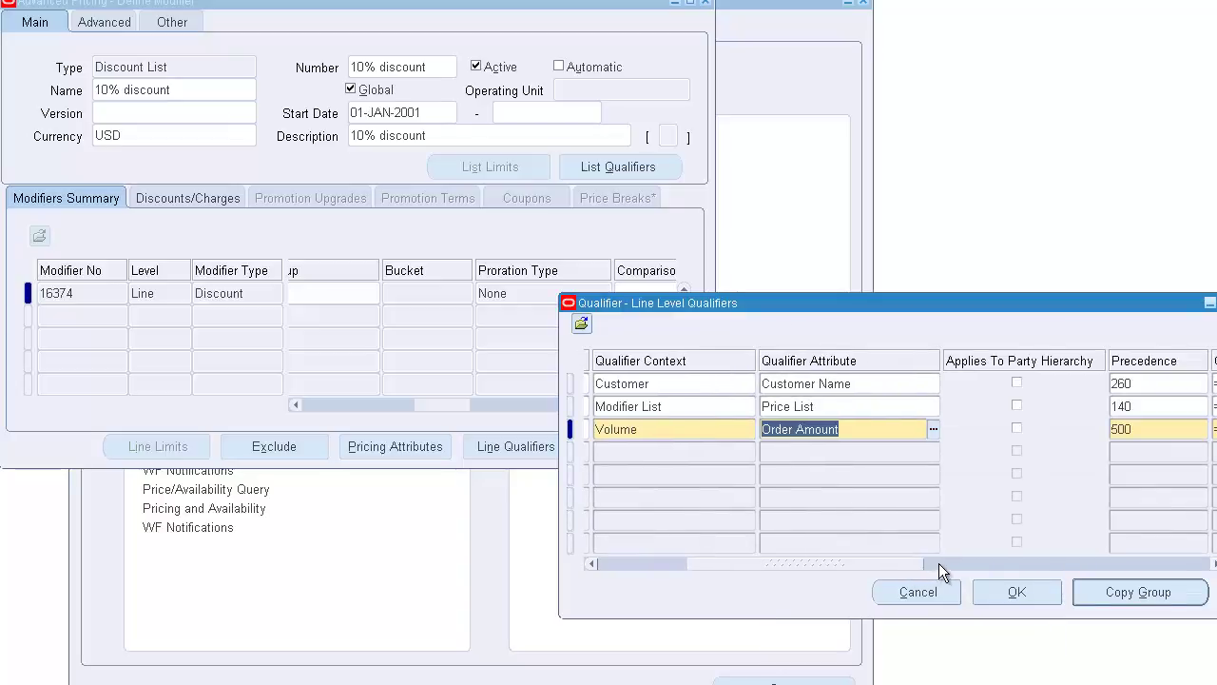
click(1002, 566)
click(1017, 429)
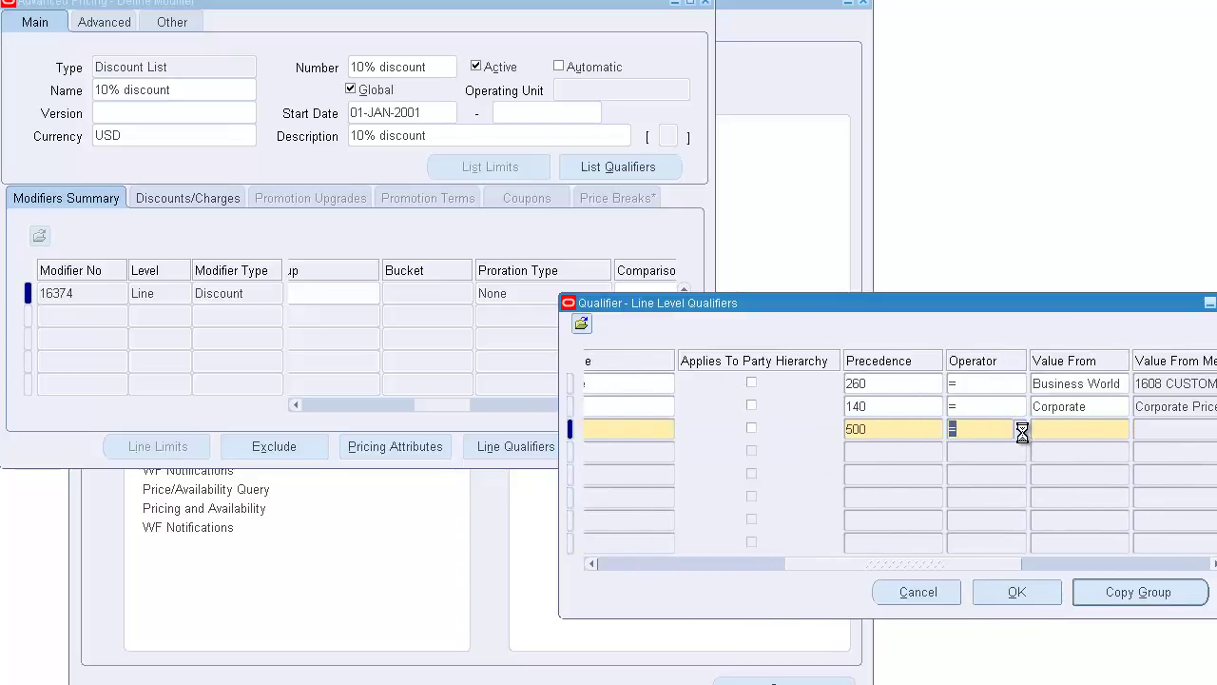
click(1021, 429)
click(989, 560)
key(Return)
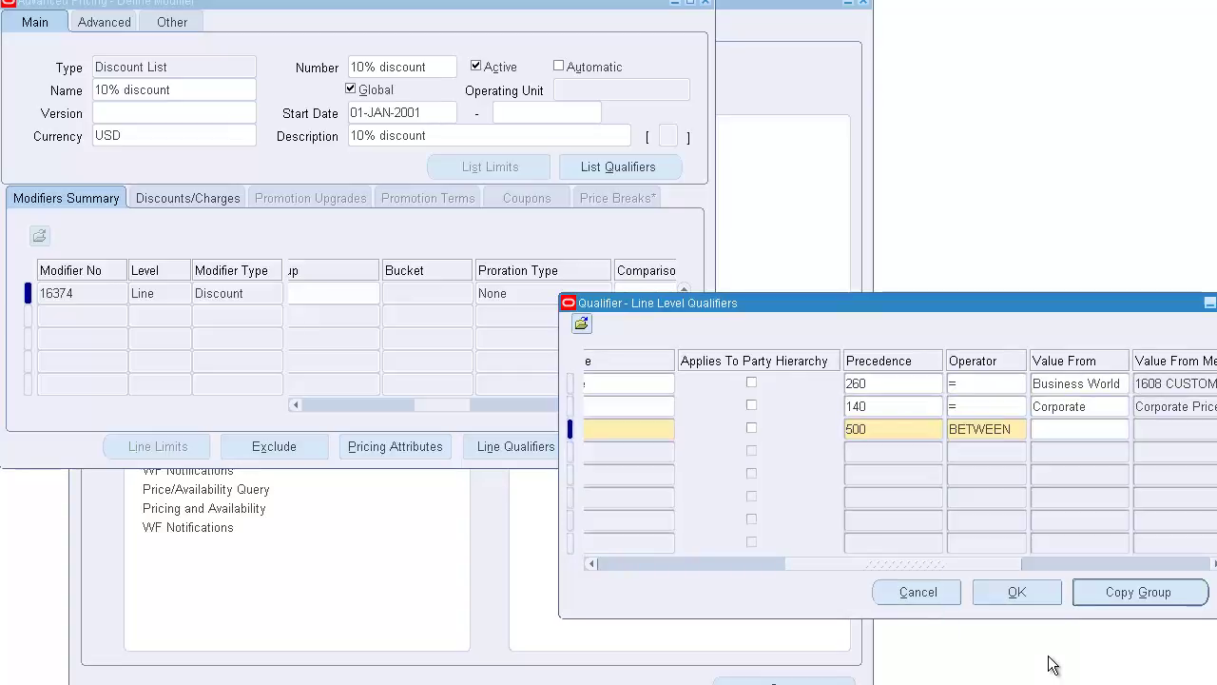
text(5000)
key(Tab)
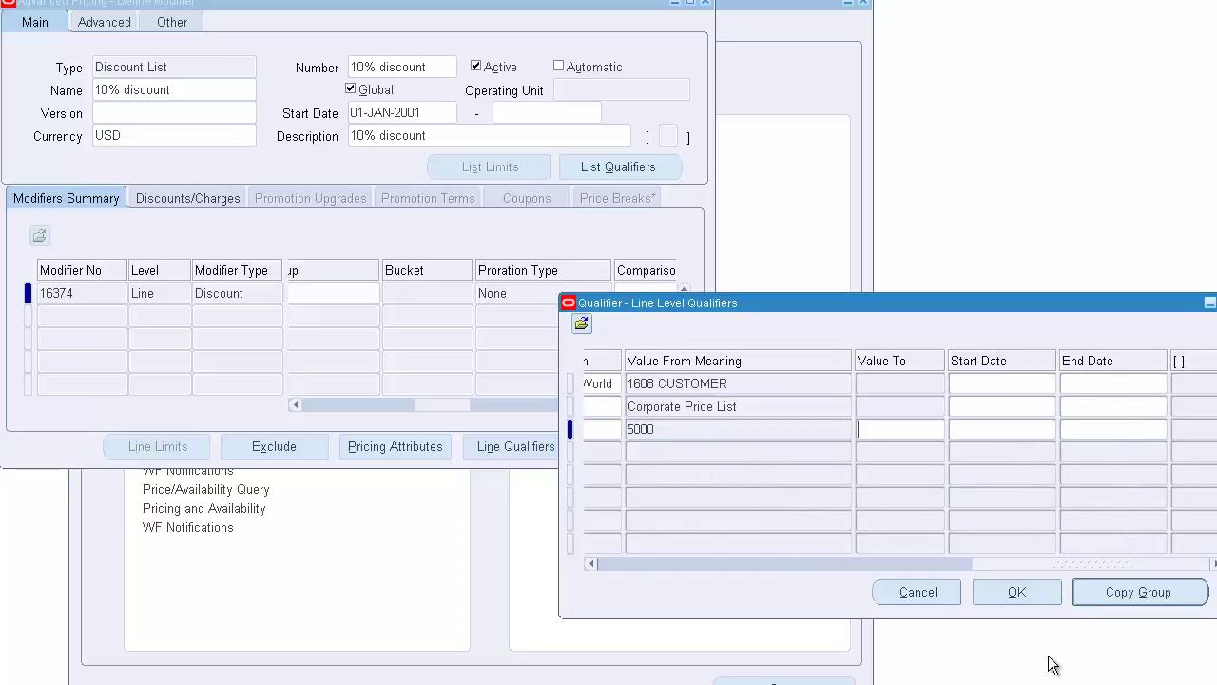
text(99999999)
drag(854, 559, 637, 544)
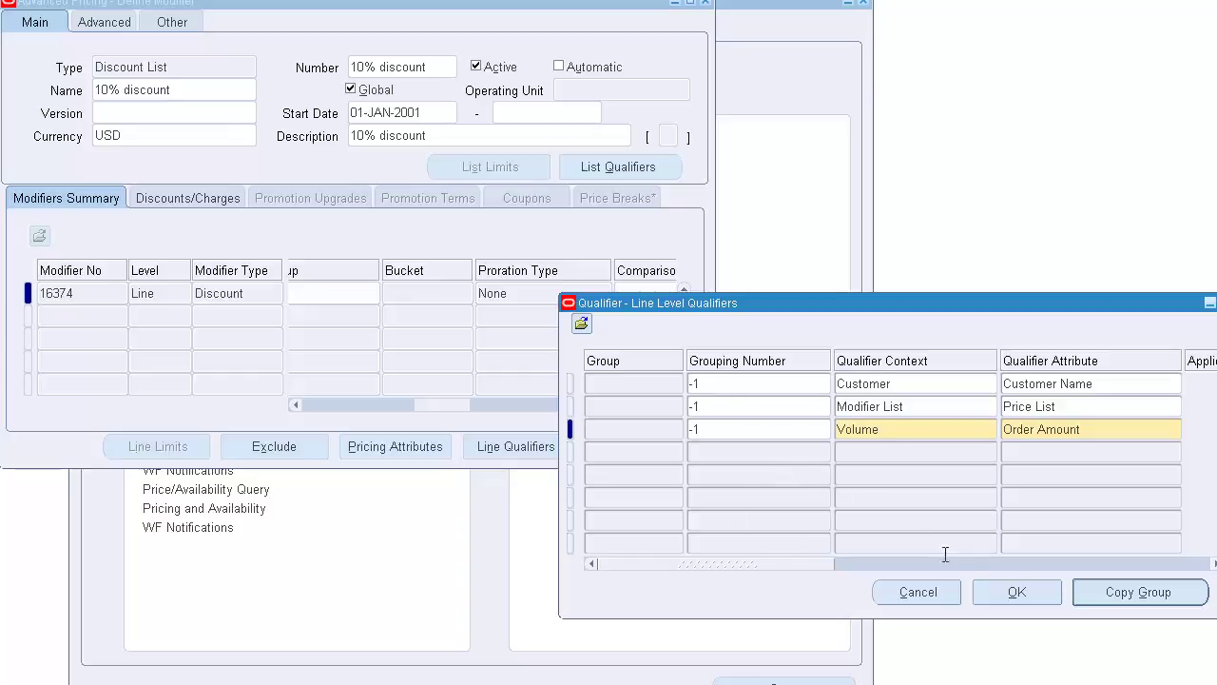
Accept the line-level qualifiers and reopen them for the 10% discount modifier line.
click(1051, 599)
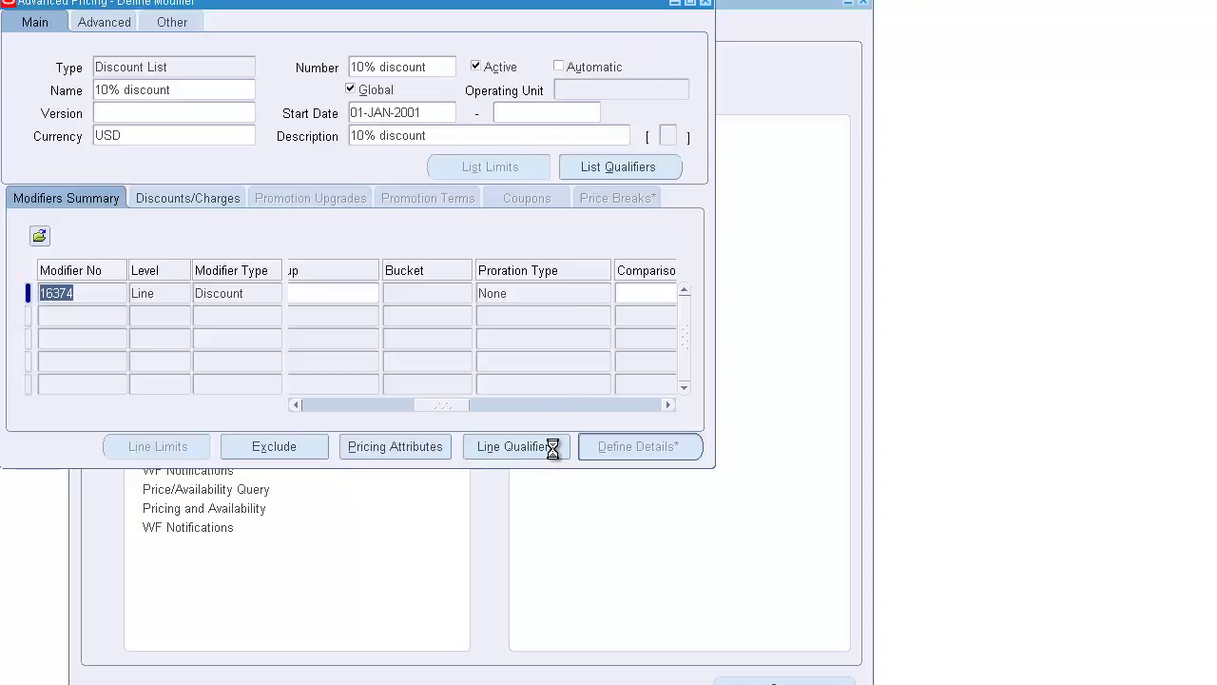
click(515, 446)
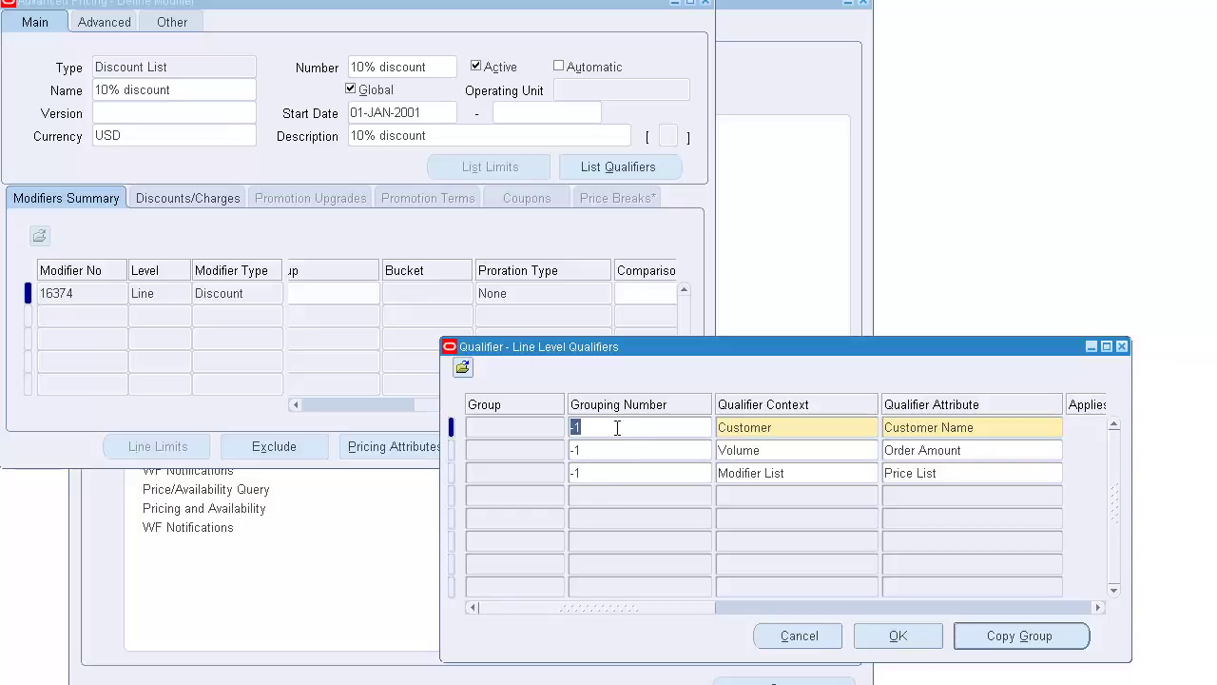
Set the grouping numbers to 1 for Customer, 2 for Volume and 3 for Modifier List in the line-level qualifiers.
text(1)
key(Down)
text(2)
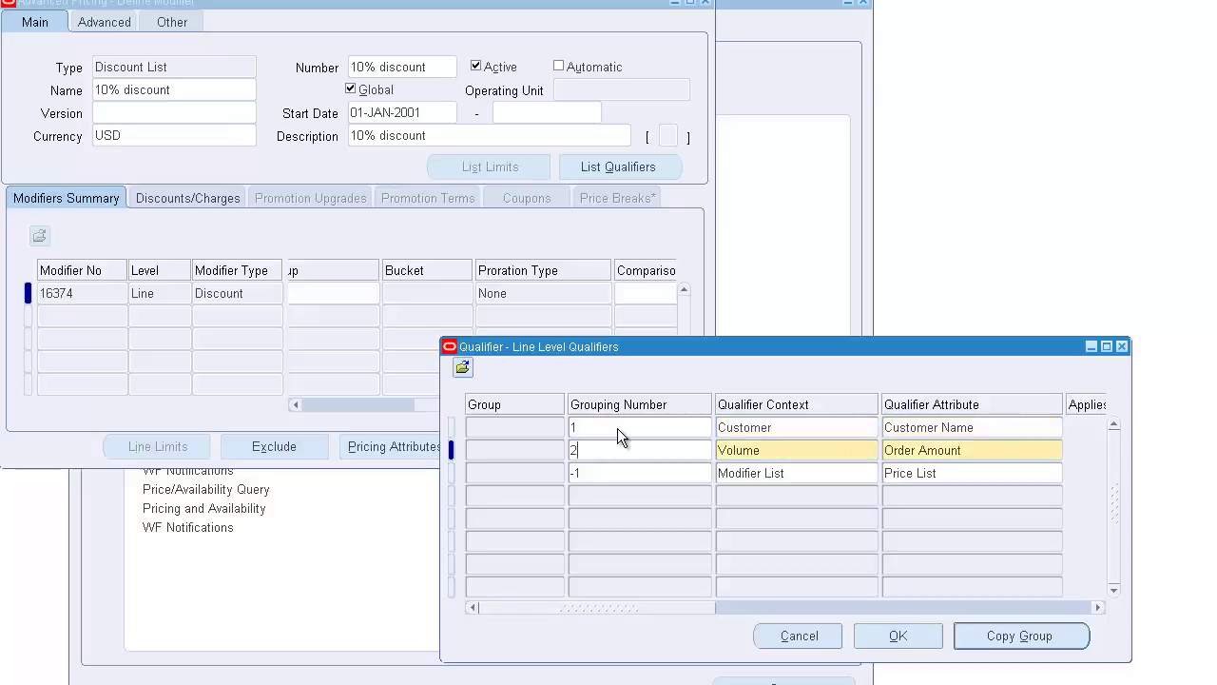
key(Down)
text(3)
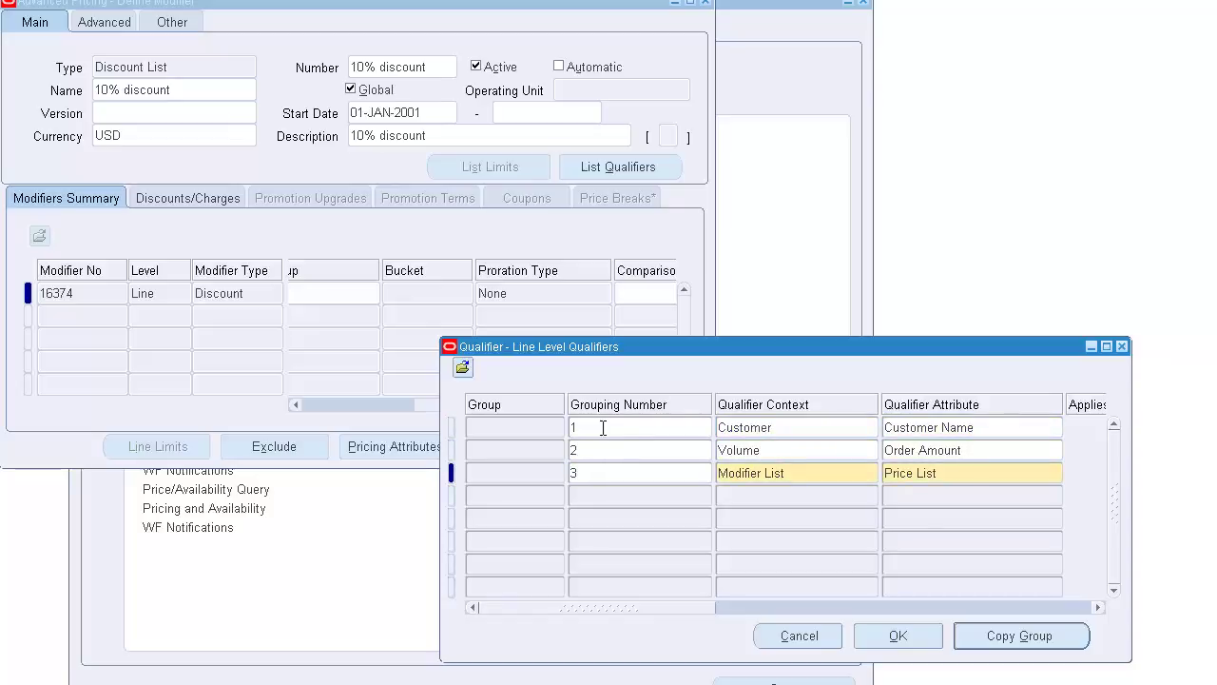
Set the Volume qualifier's grouping number to 1 so that it shares the Customer qualifier's group.
click(611, 427)
click(610, 428)
key(Down)
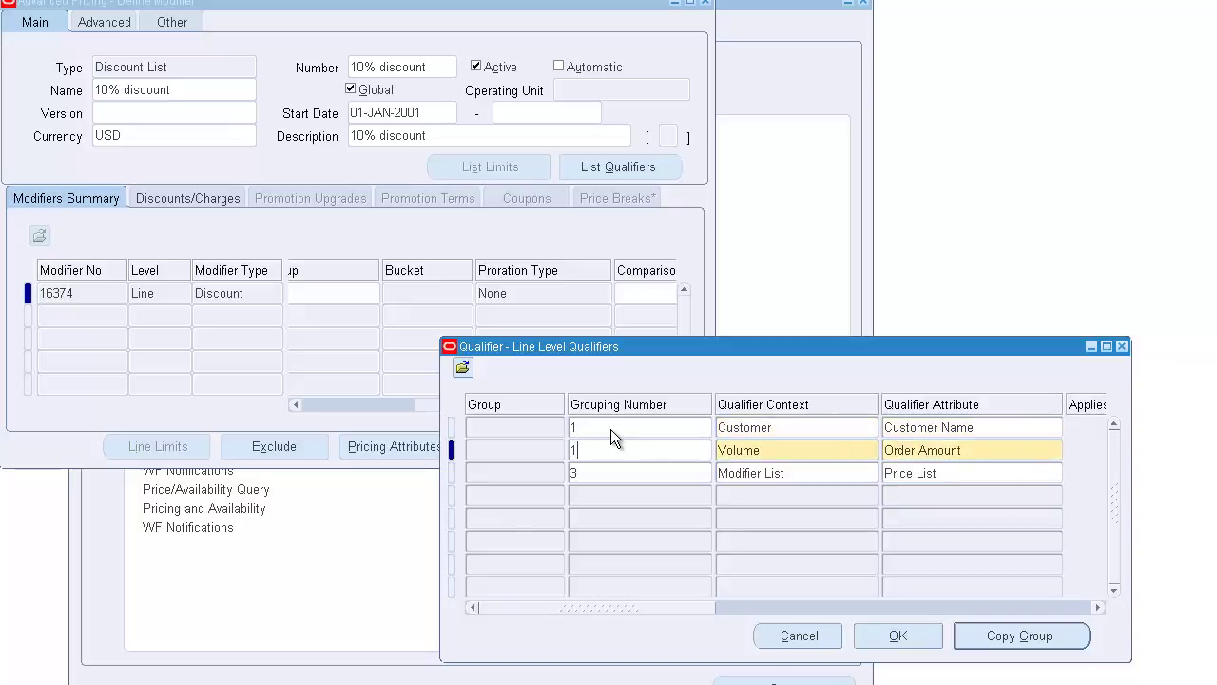
text(1)
key(BackSpace)
text(2)
key(BackSpace)
text(1)
click(564, 428)
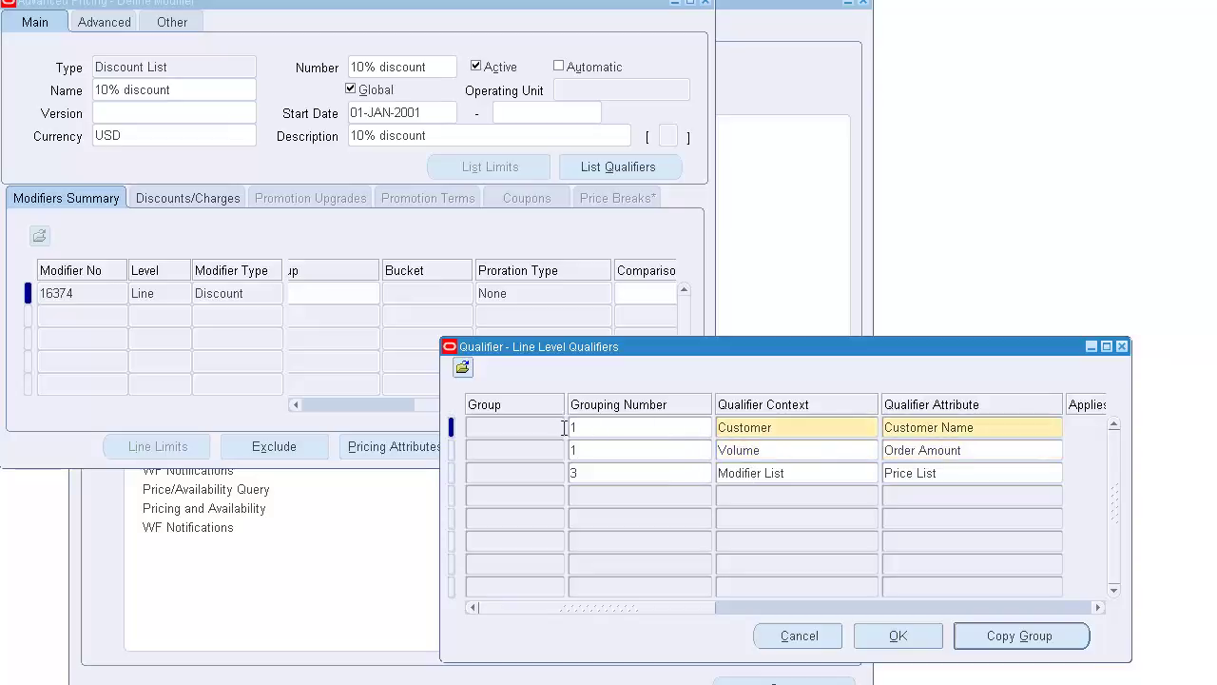
Set the grouping number of all three line-level qualifiers to -1 and accept the qualifiers.
text(-1)
key(Delete)
drag(594, 435, 529, 418)
key(Down)
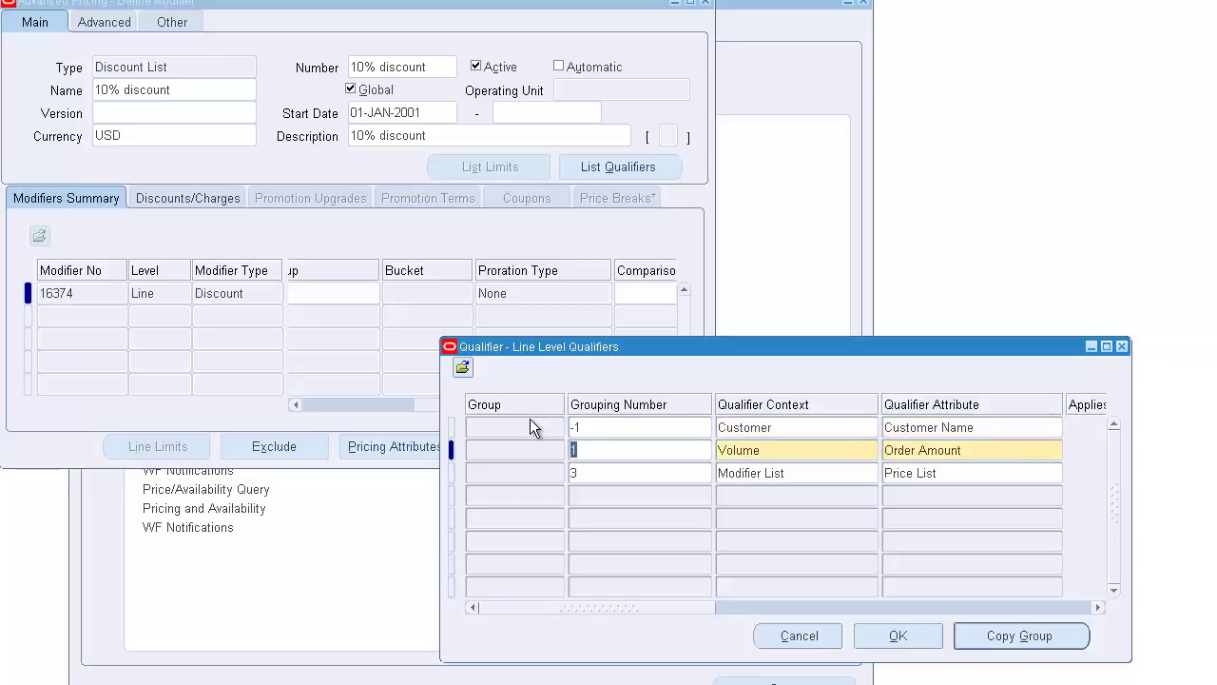
text(-1)
key(Down)
text(-1)
key(Down)
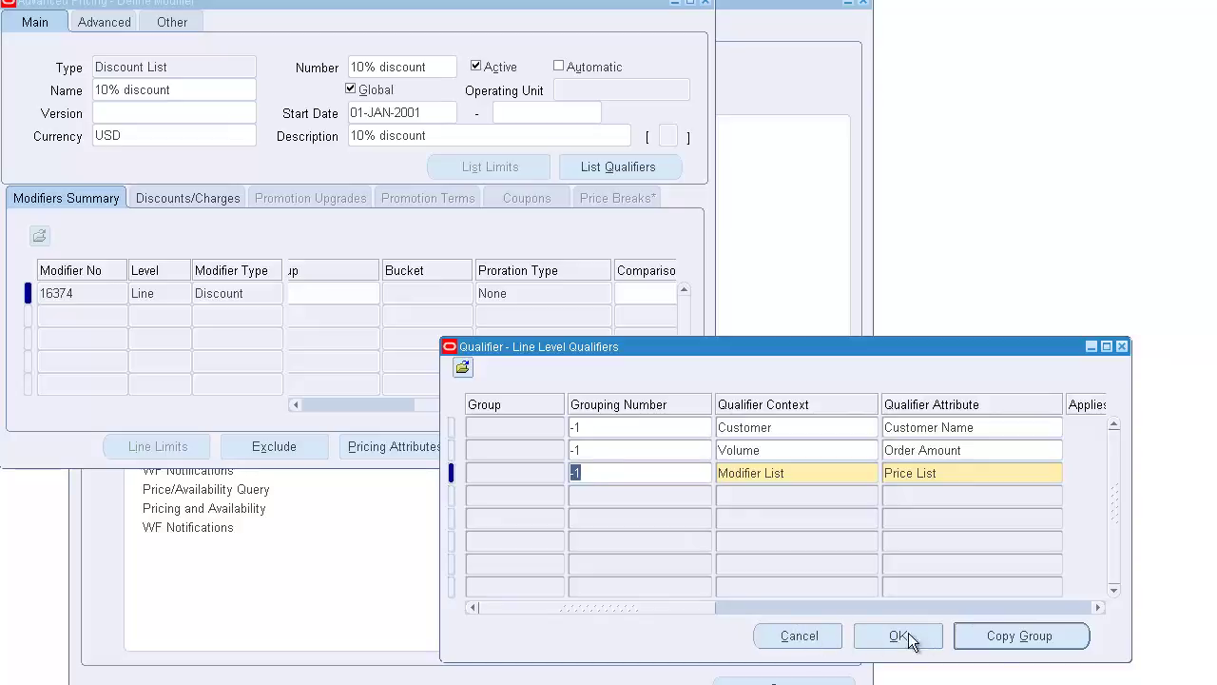
click(859, 641)
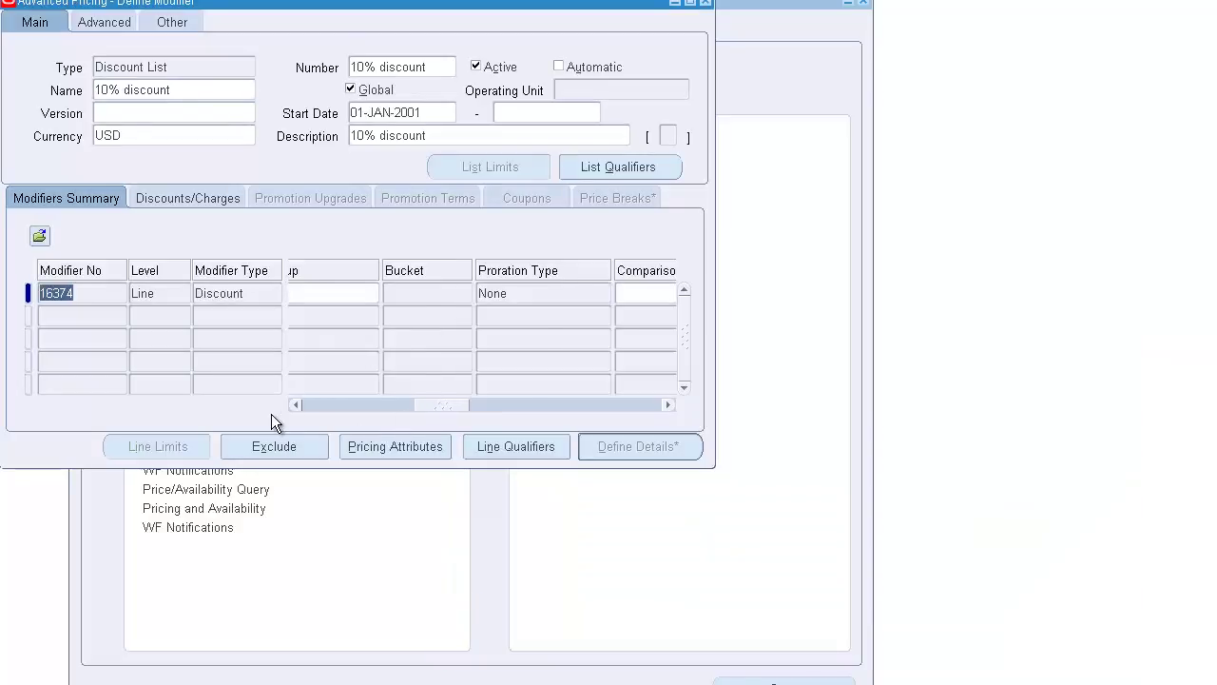
Make the 10% discount list apply automatically.
click(369, 406)
click(371, 405)
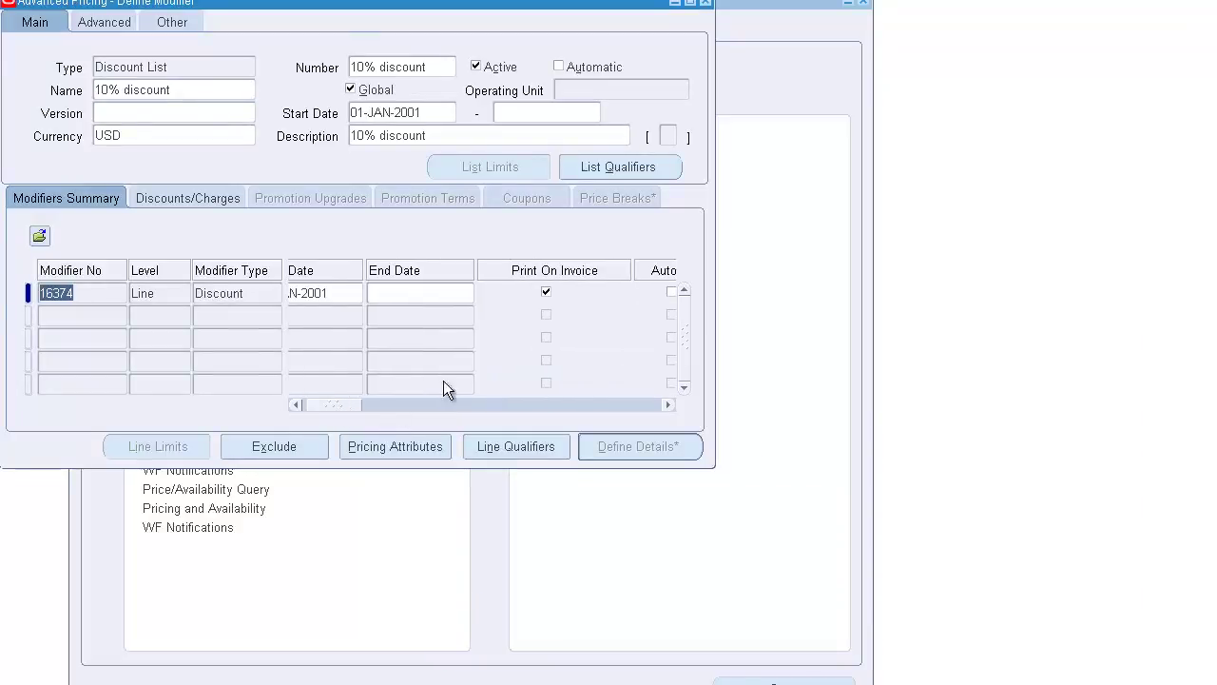
click(559, 66)
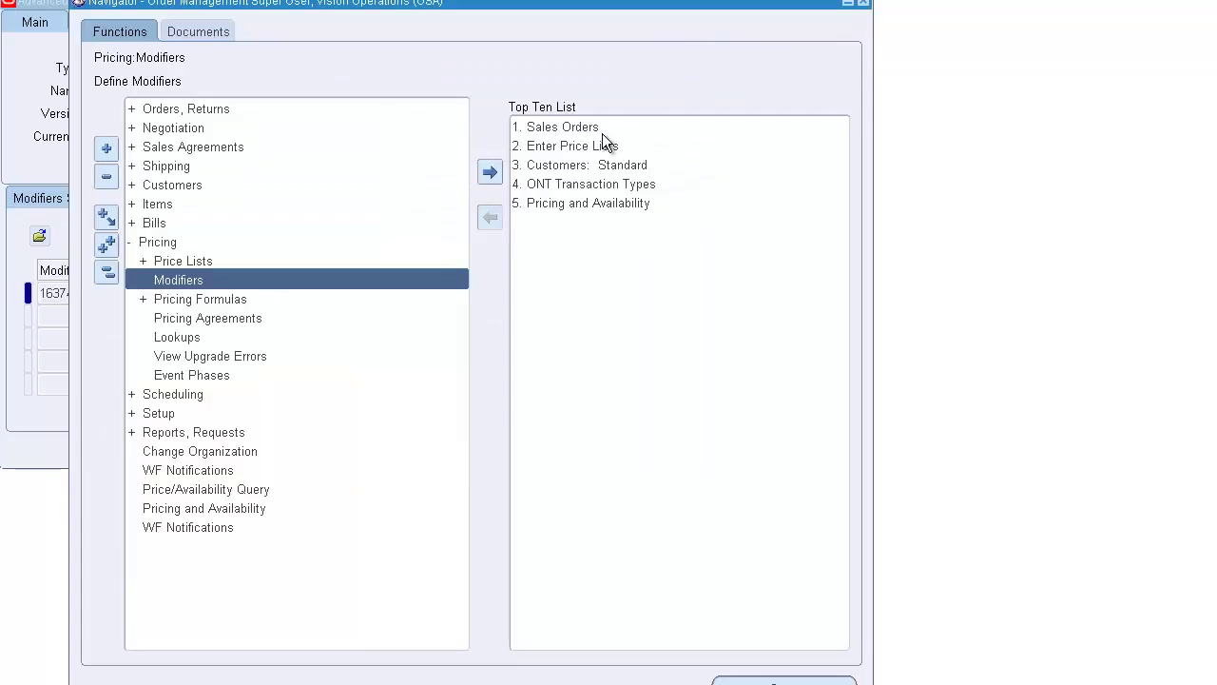
Open Sales Orders and start a new order for the customer Business World.
double_click(601, 132)
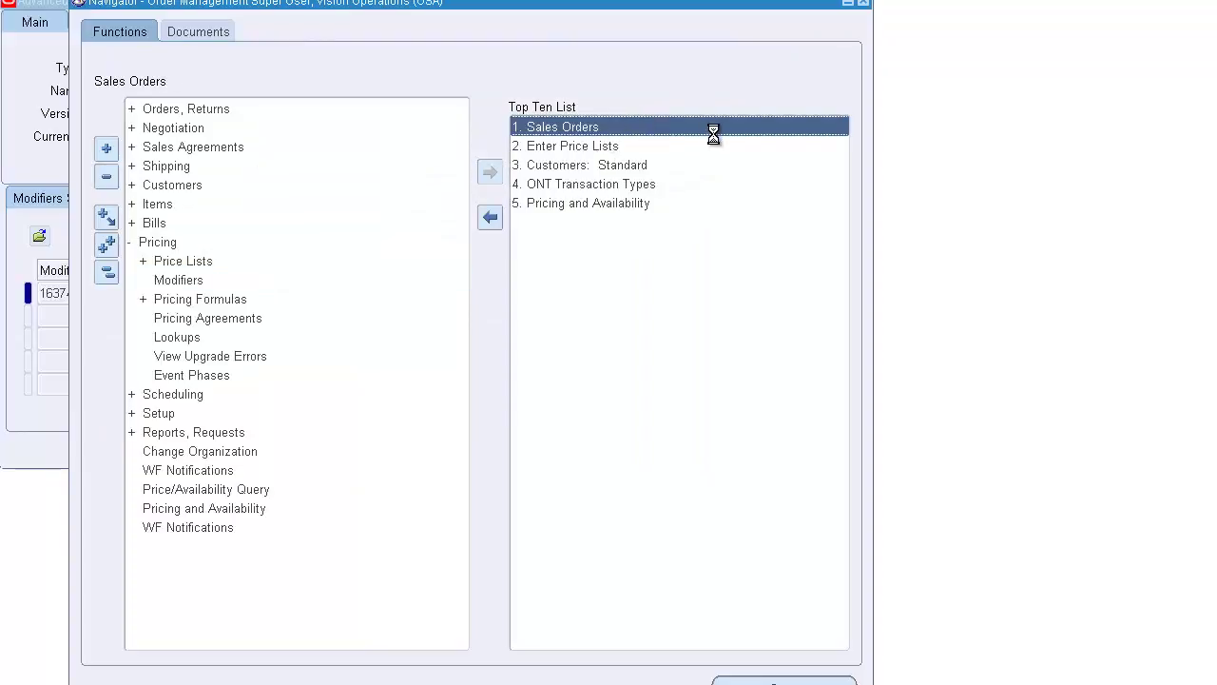
text(BUSINES)
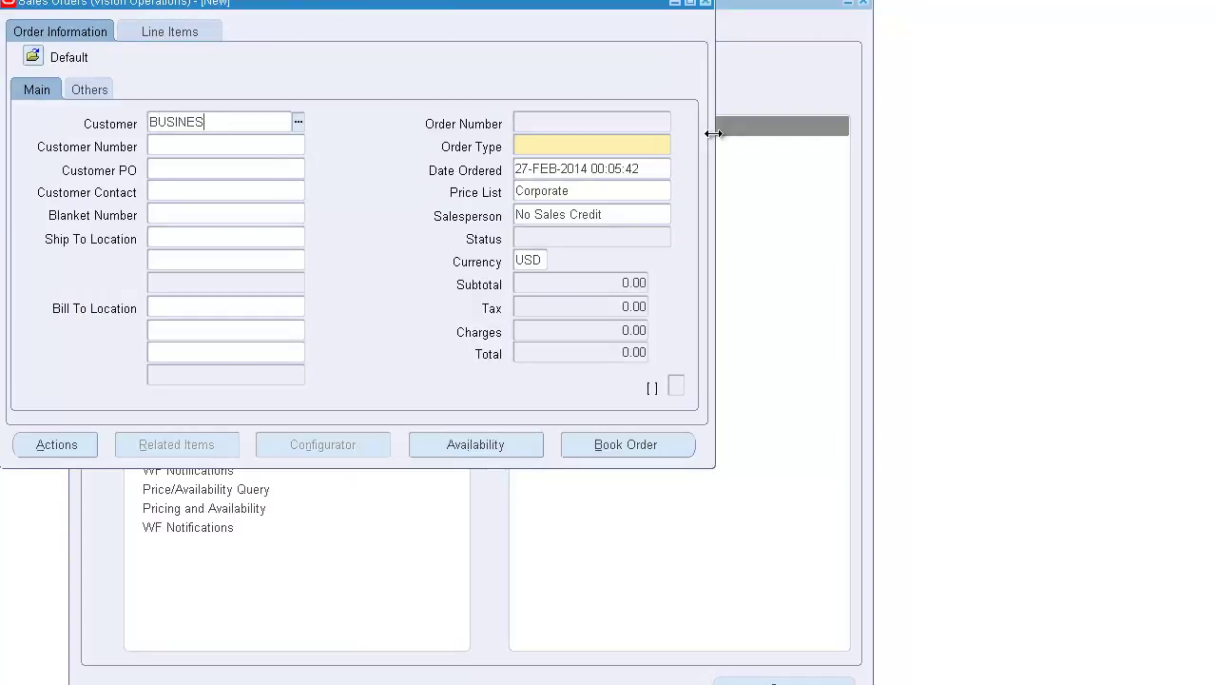
text(S%)
key(Tab)
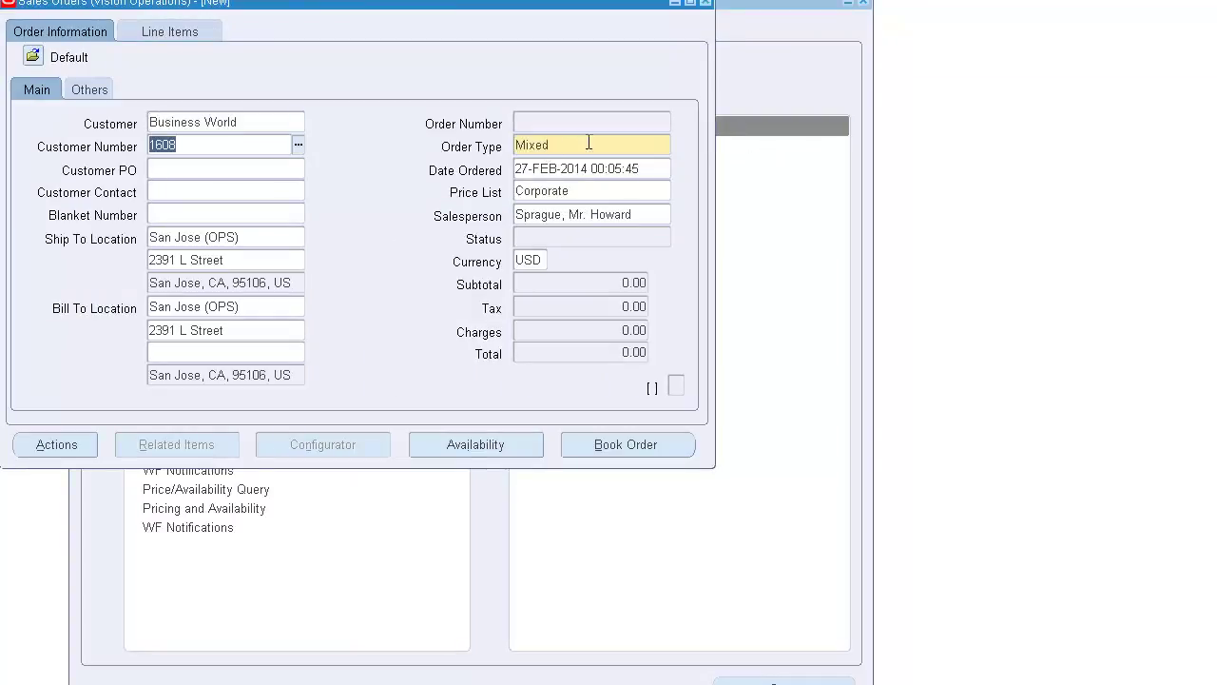
Add an order line for item AS54888 with a quantity of 10.
click(199, 37)
text(AS)
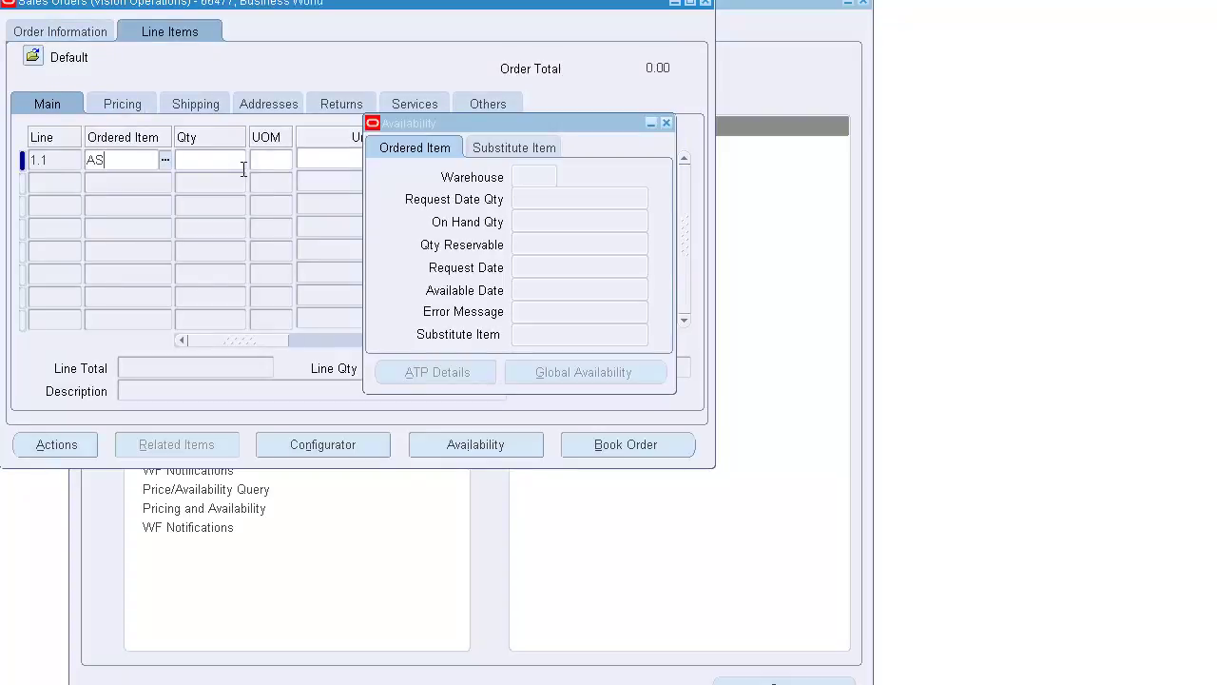
text(54888)
key(Tab)
text(10)
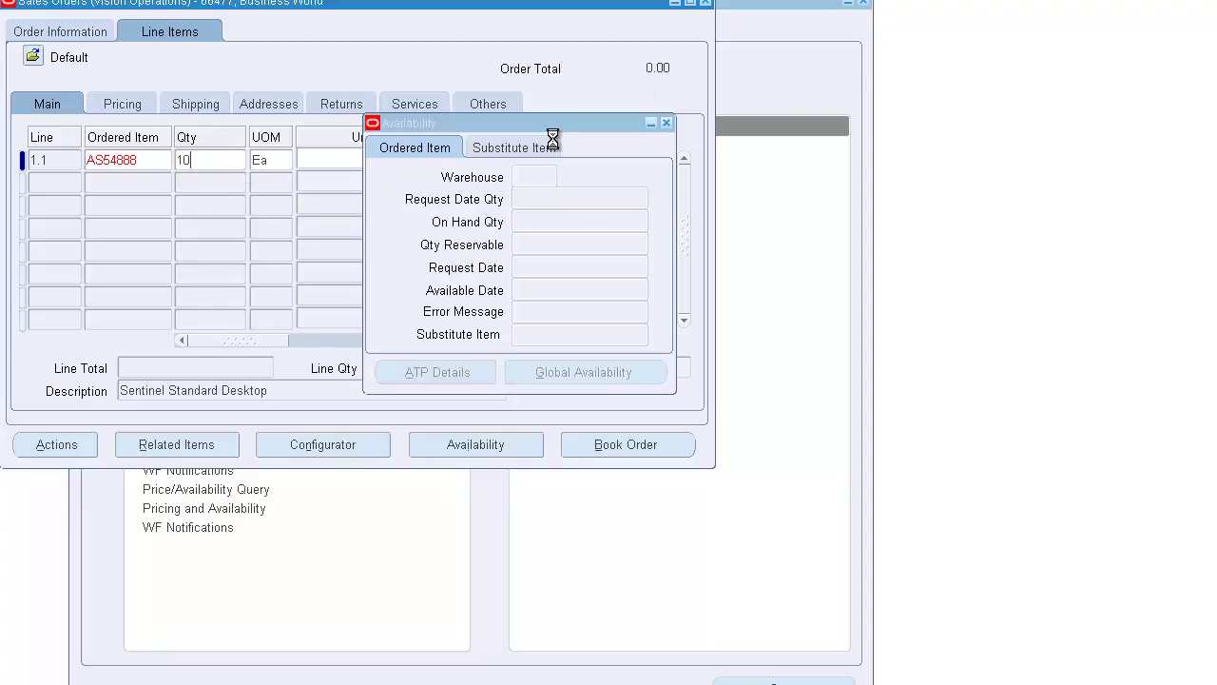
key(Tab)
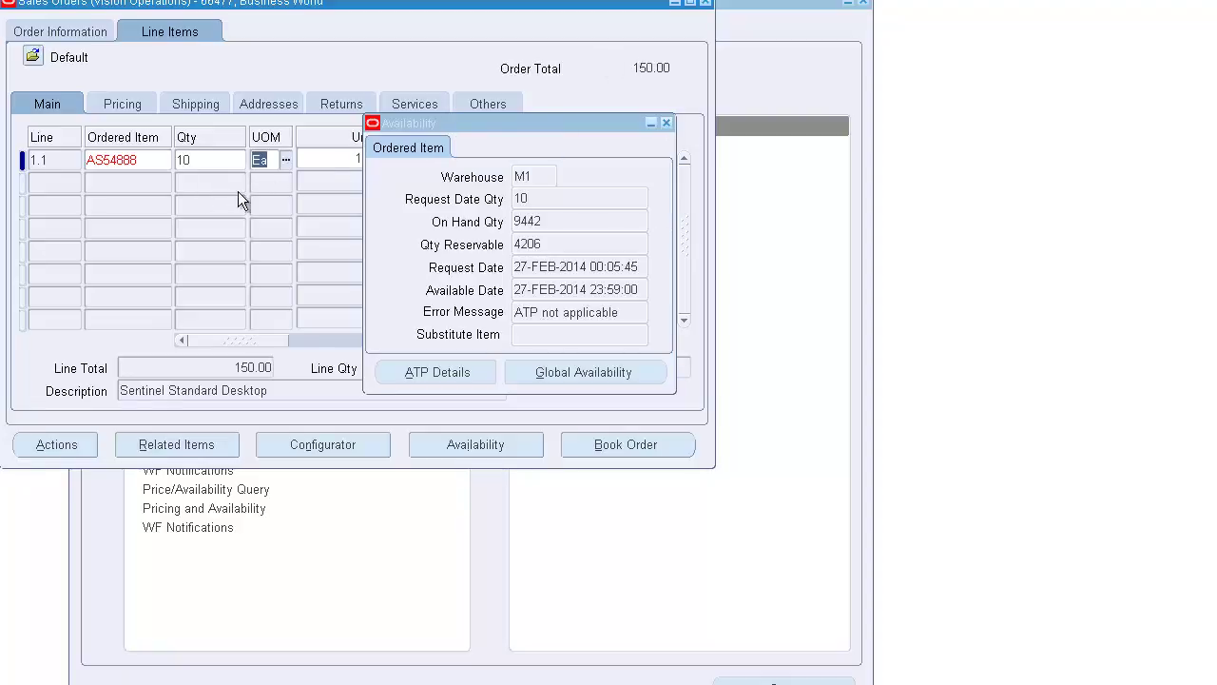
Set the AS54888 order line's quantity to 1000.
click(209, 161)
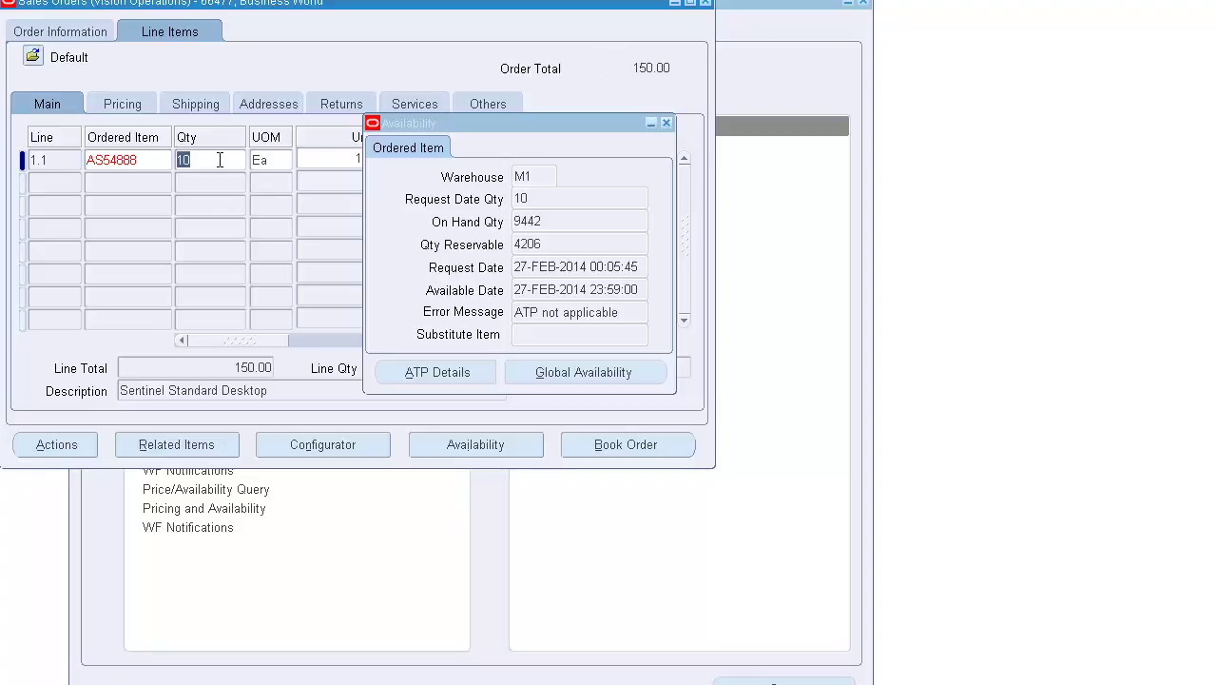
click(219, 159)
key(Tab)
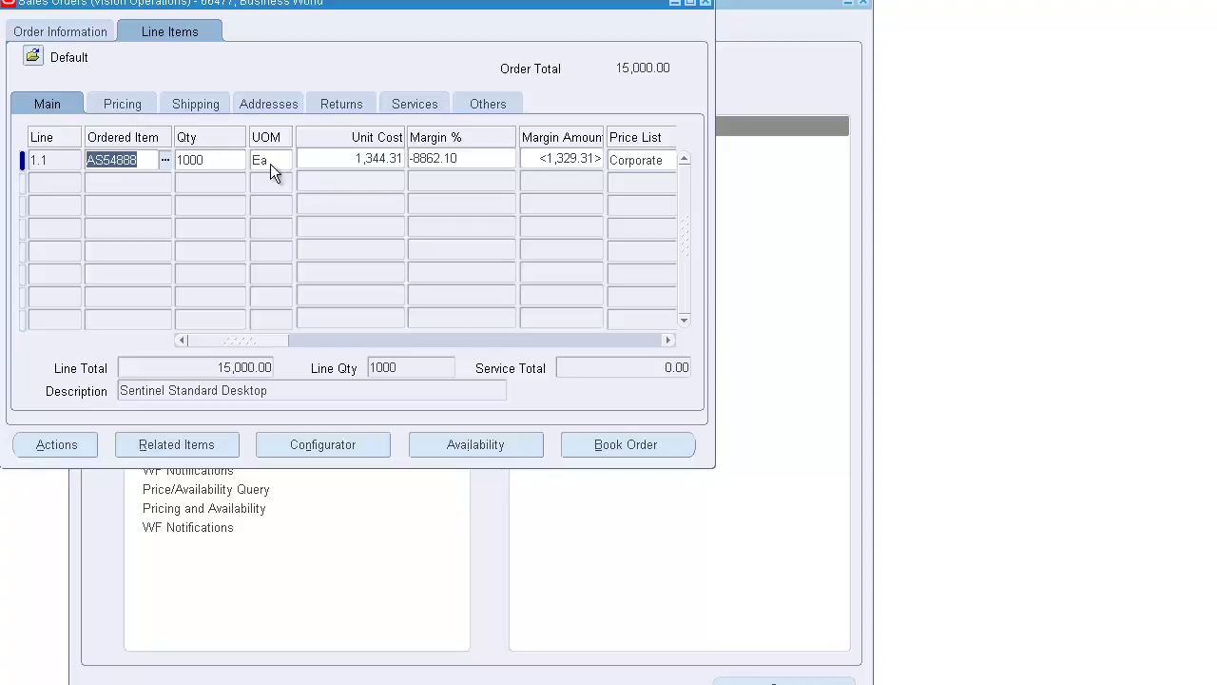
Check the order line's unit selling price, list price and extended price for the discount.
click(435, 160)
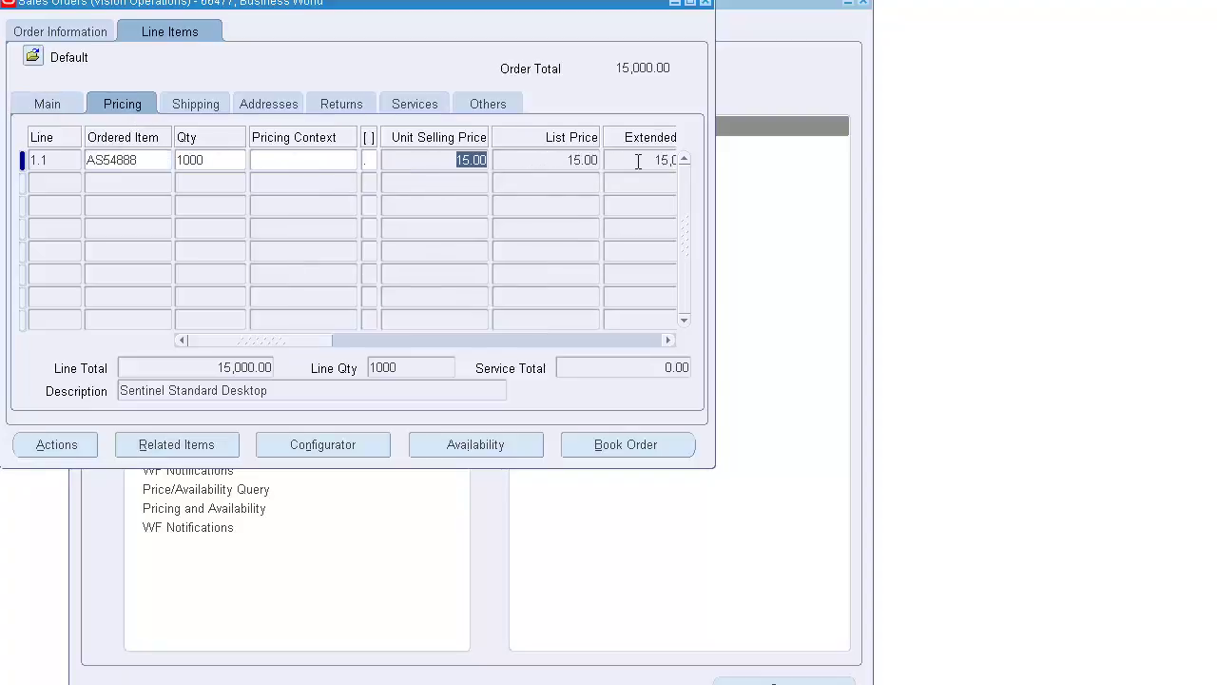
key(Tab)
key(Tab)
click(534, 162)
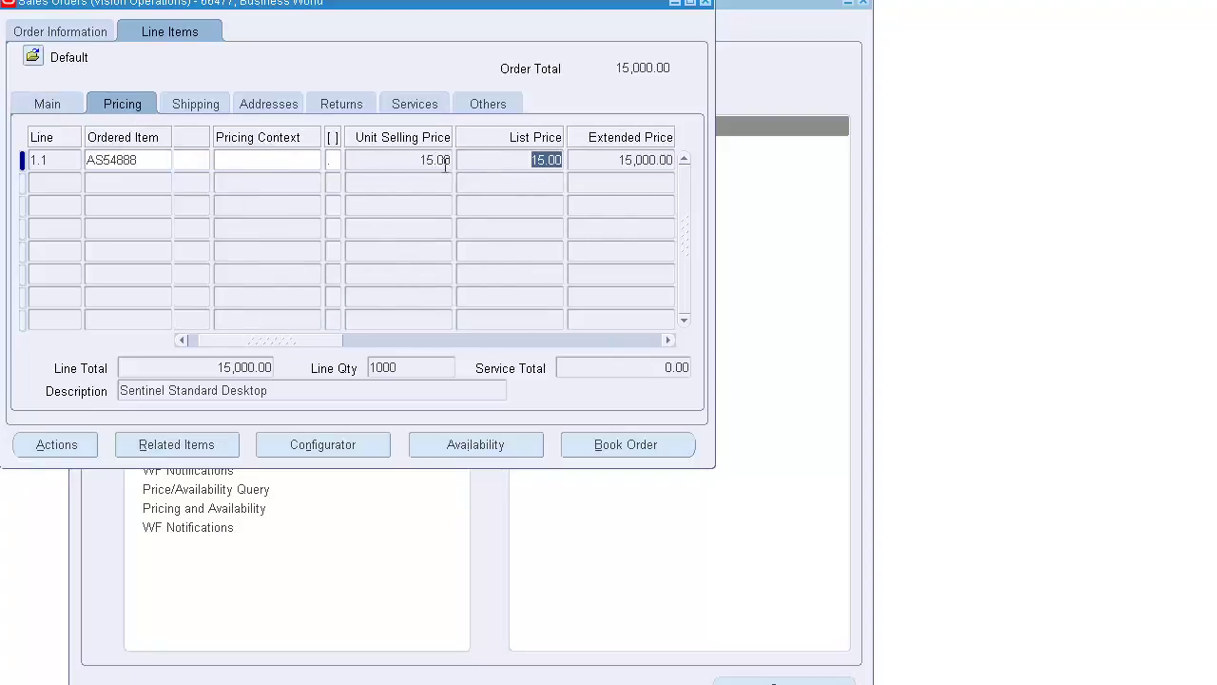
click(402, 161)
double_click(433, 162)
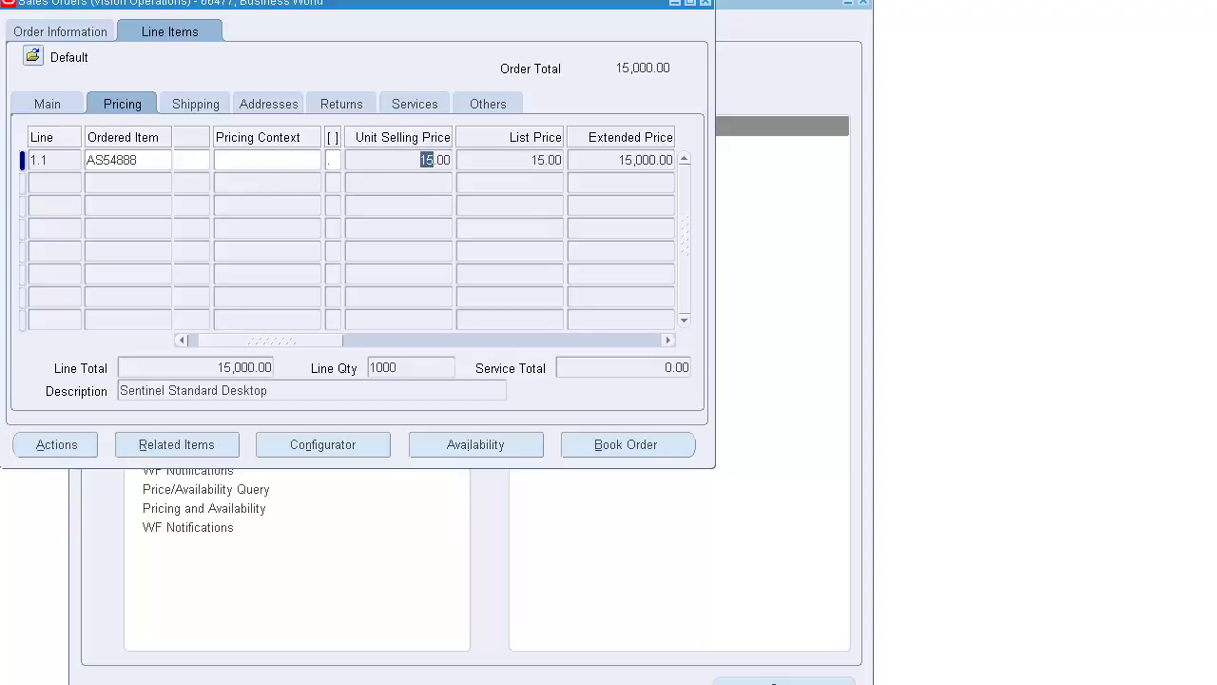
Return to the 10% discount modifier definition and check for list-level qualifier groups without adding any.
click(195, 1)
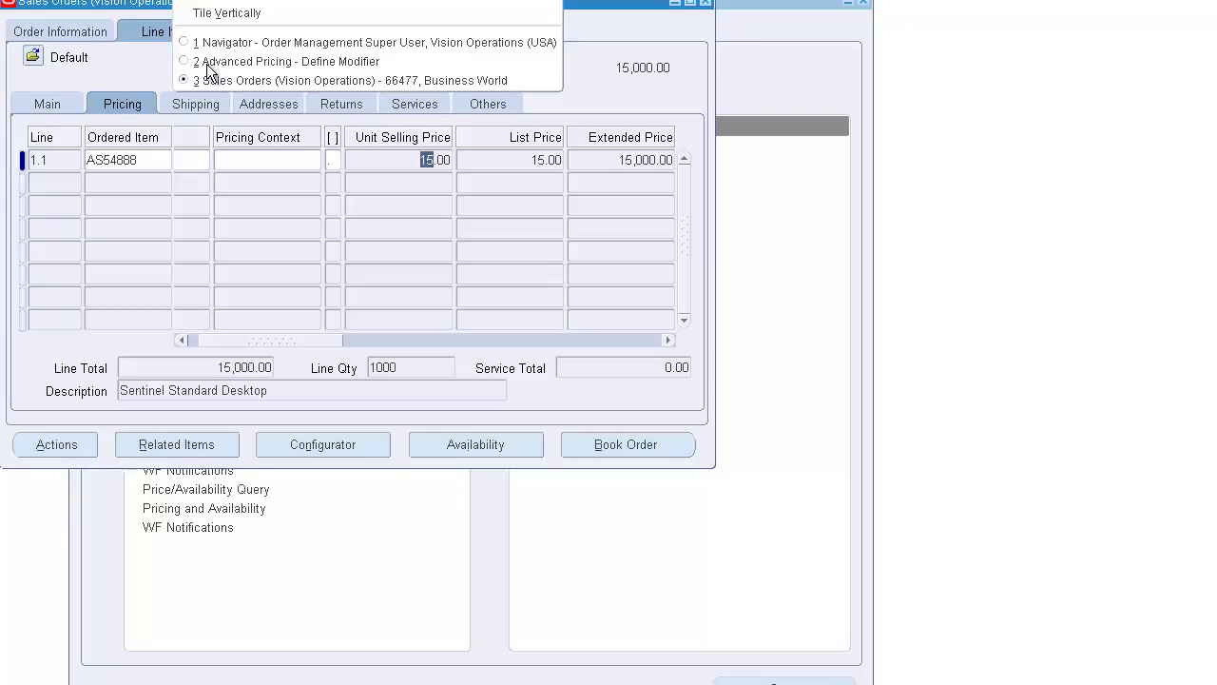
click(400, 63)
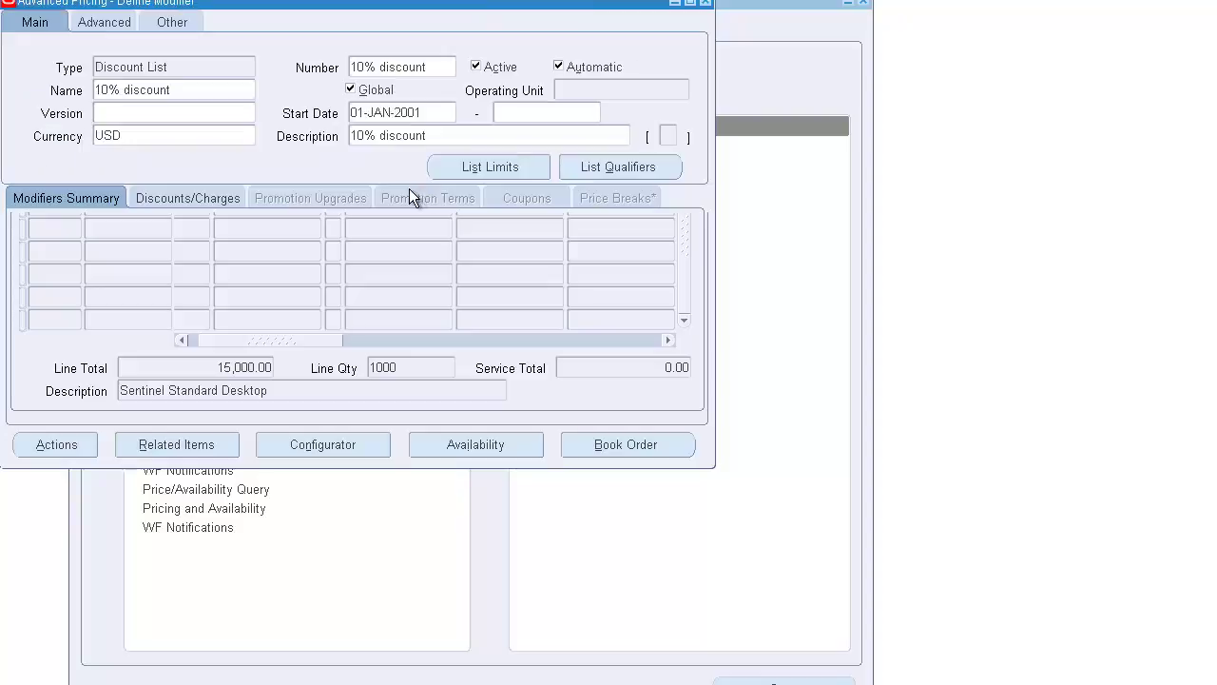
click(628, 171)
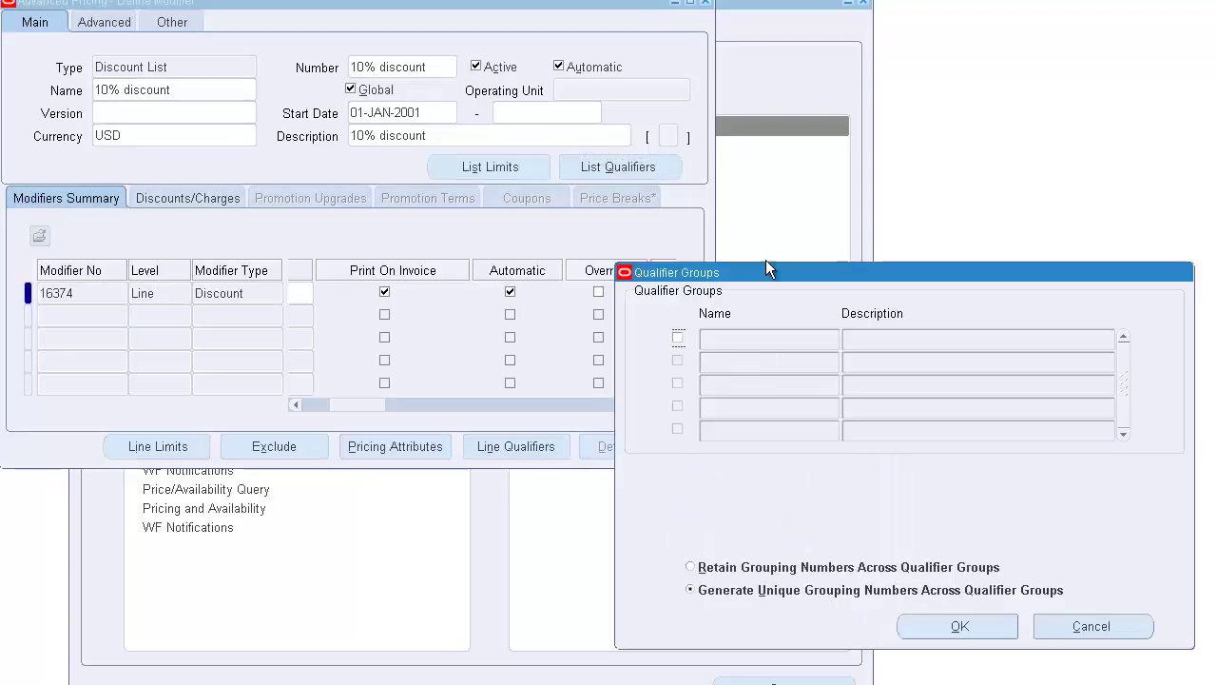
click(1080, 624)
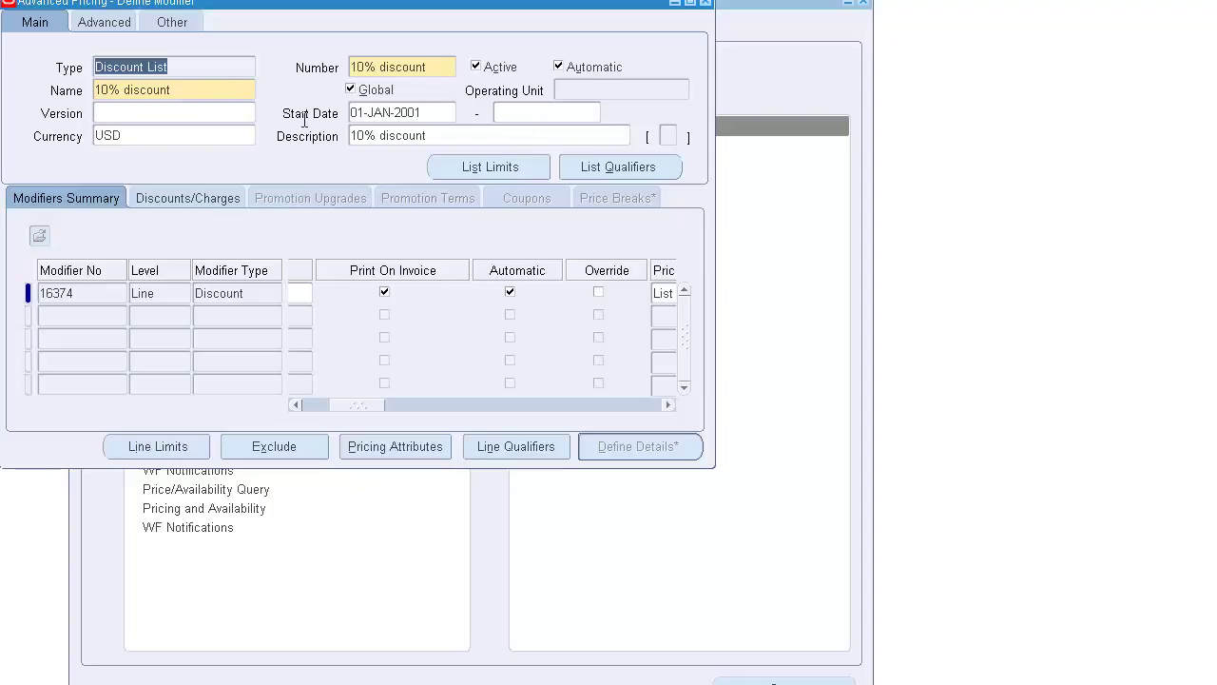
Turn off Global for the 10% discount list to restrict it to an operating unit.
key(Tab)
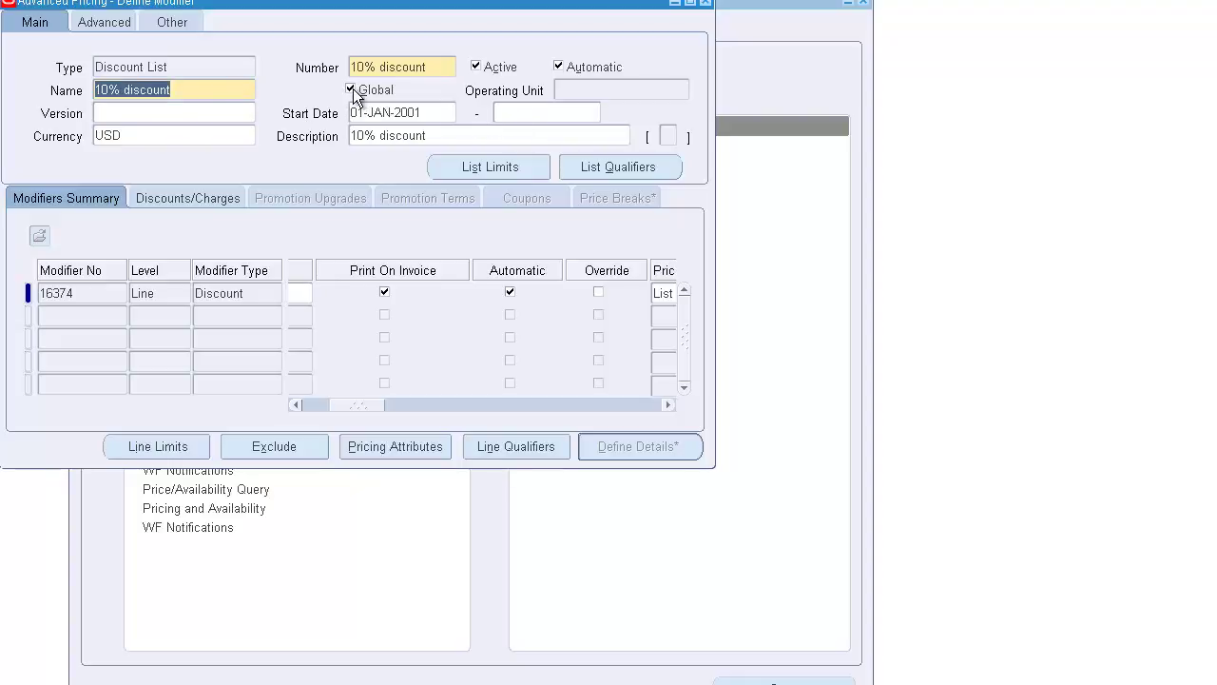
click(351, 89)
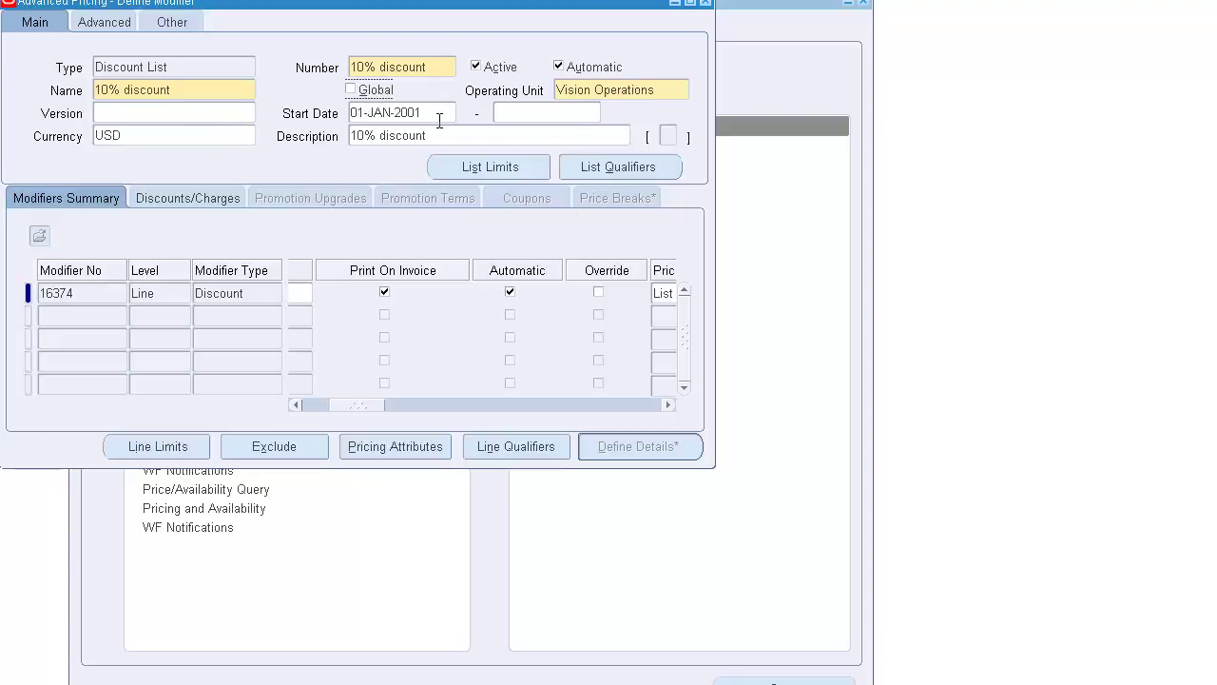
Review the discount line's dates, automatic setting, pricing phase, bucket, product attribute value and precedence.
click(171, 293)
key(Tab)
key(Tab)
key(Tab)
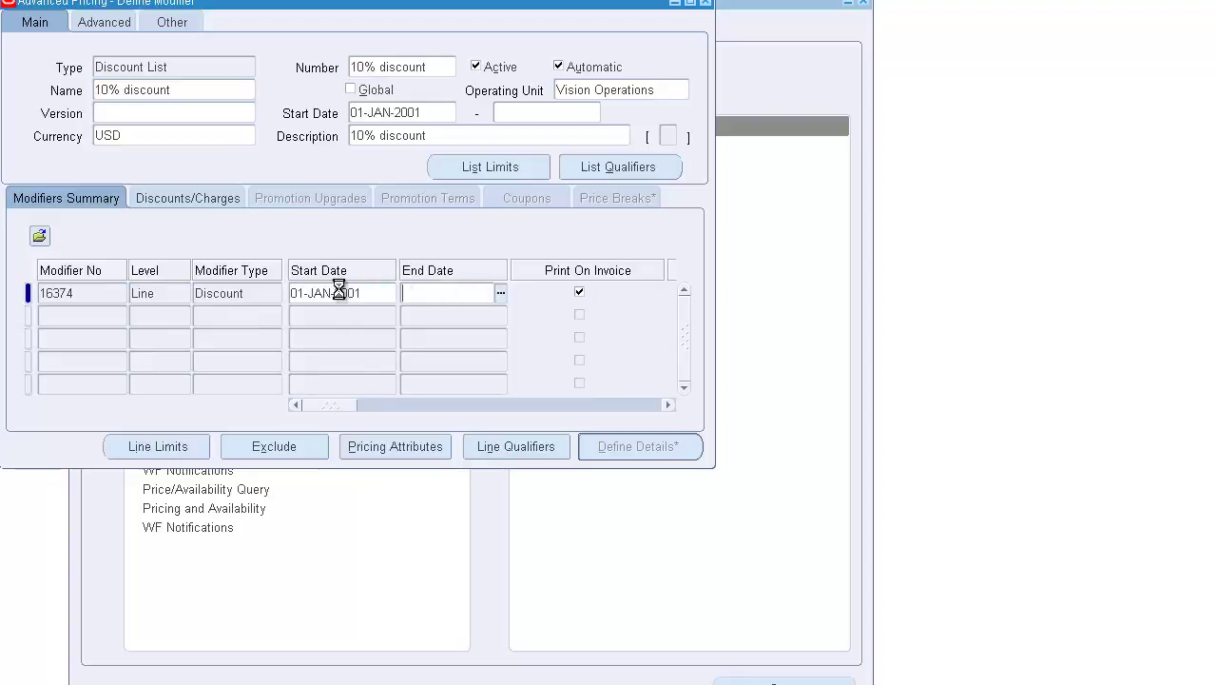
key(Tab)
key(Tab)
key(Tab)
key(Tab)
key(Tab)
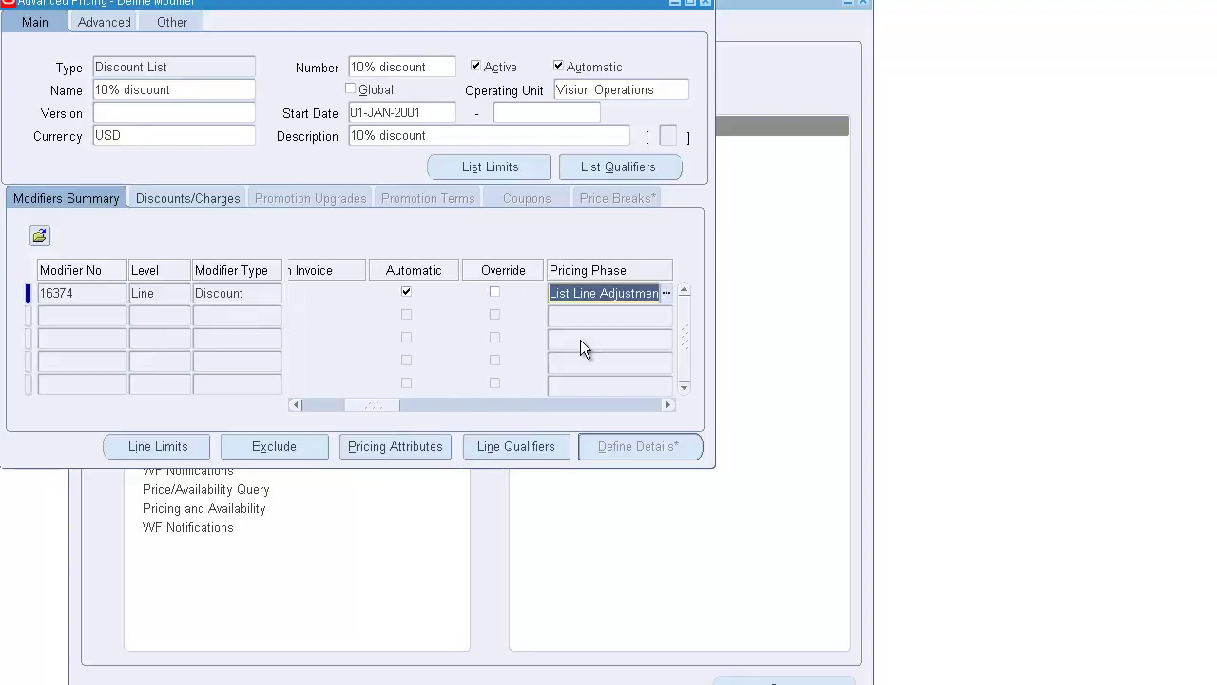
key(Tab)
key(Tab)
key(Tab)
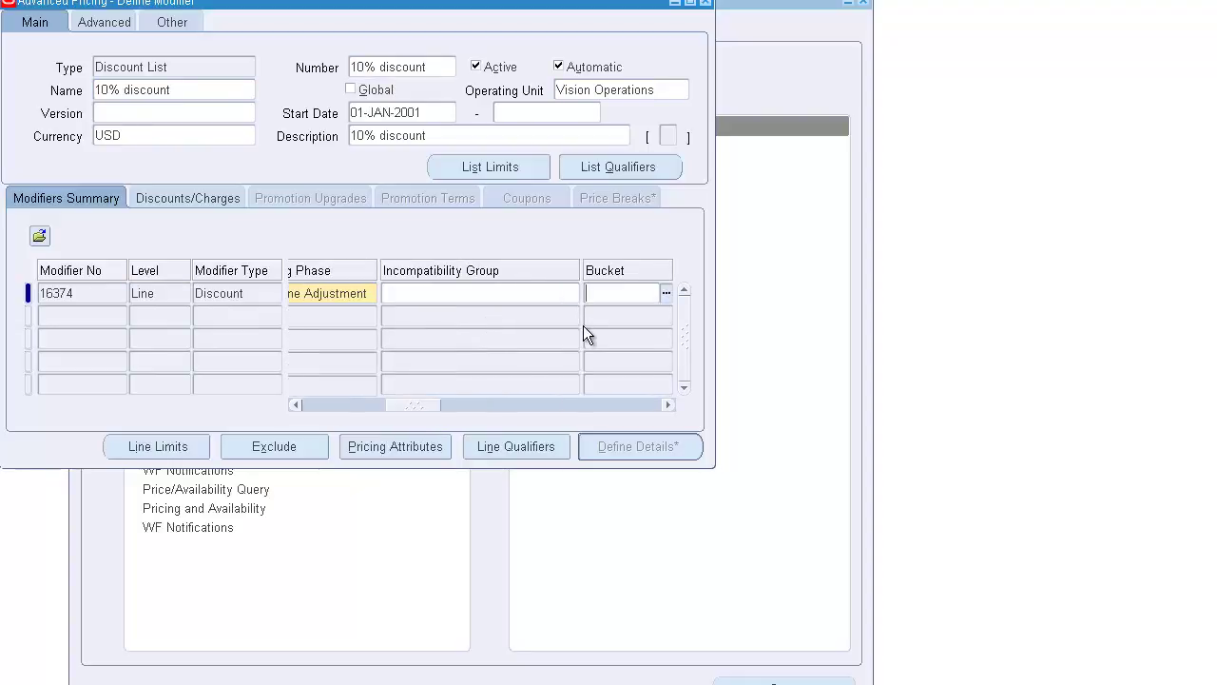
key(Tab)
key(Tab)
key(Tab)
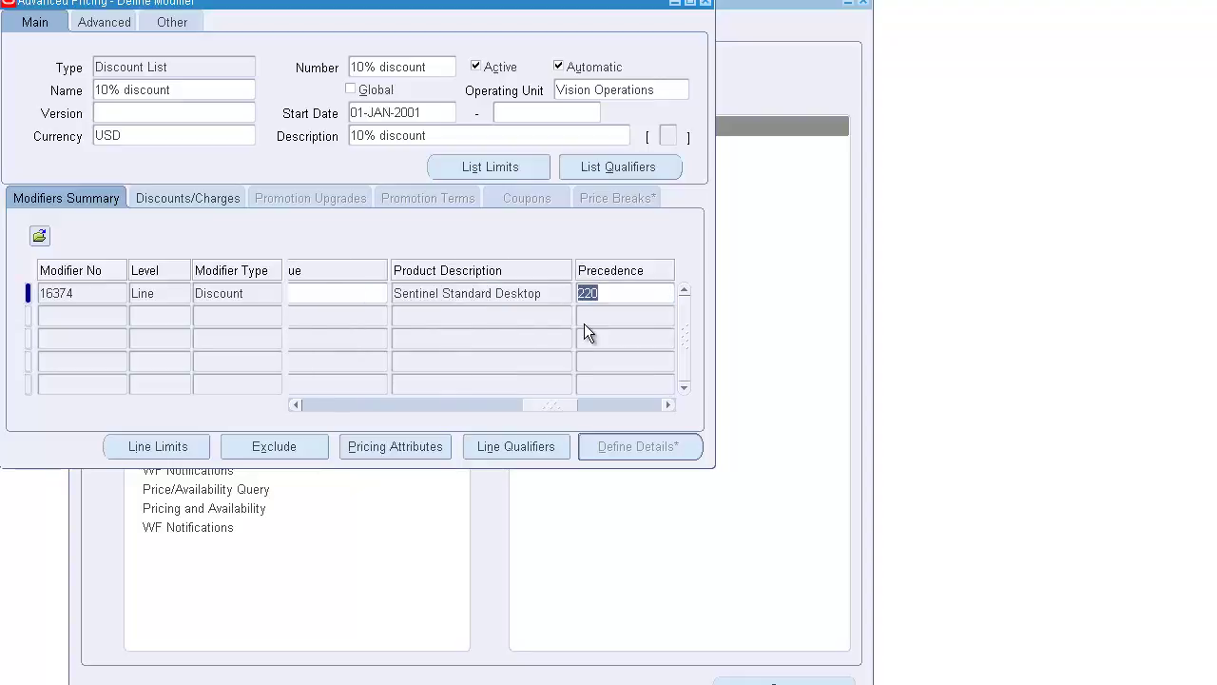
key(shift+Tab)
key(shift+Tab)
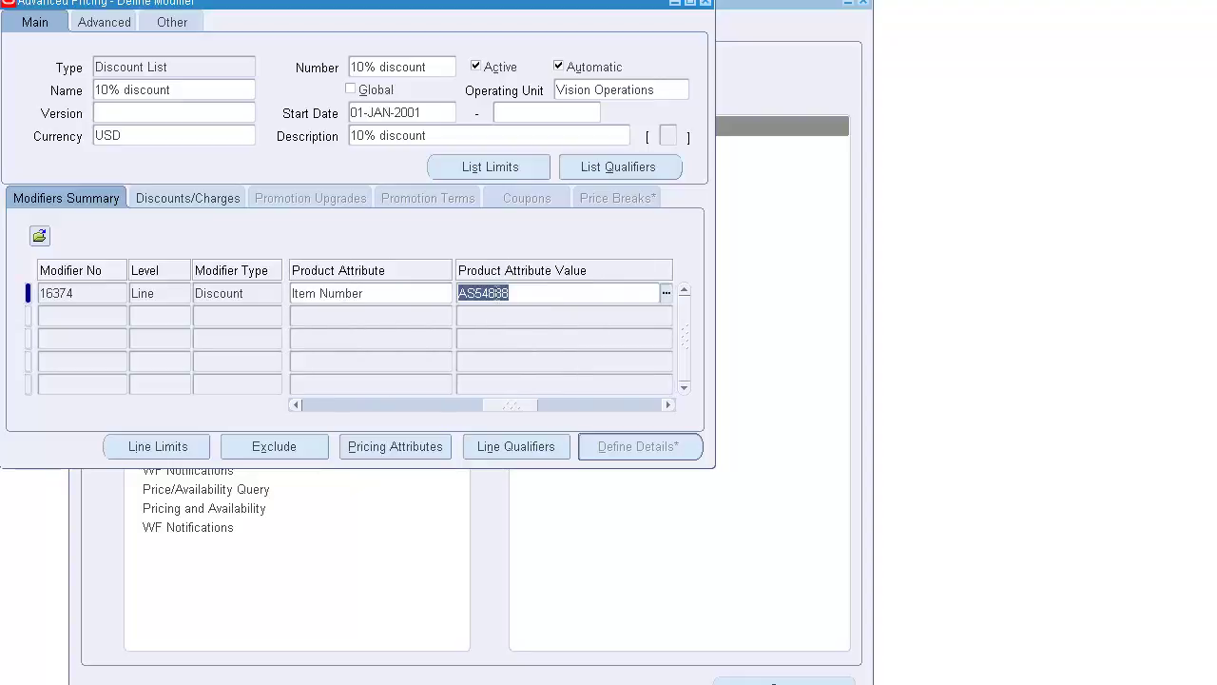
Inspect the modifier line's discount and charge details and its additional pricing attributes, leaving them unchanged.
click(211, 203)
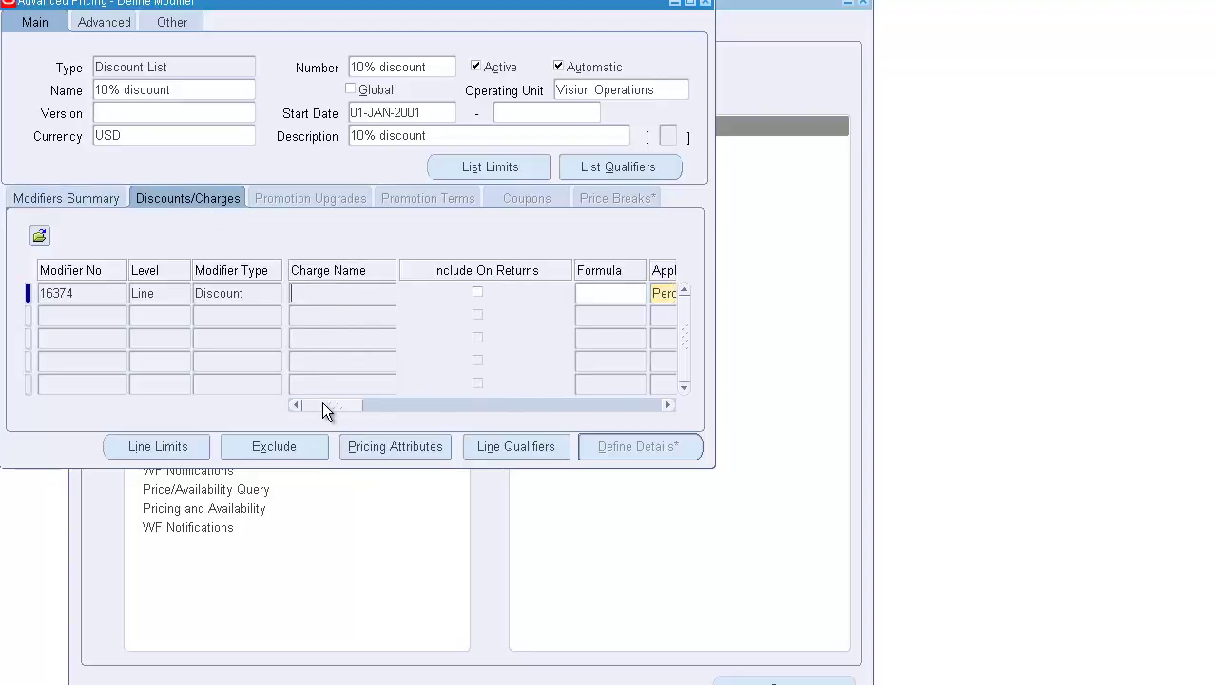
drag(323, 402, 451, 409)
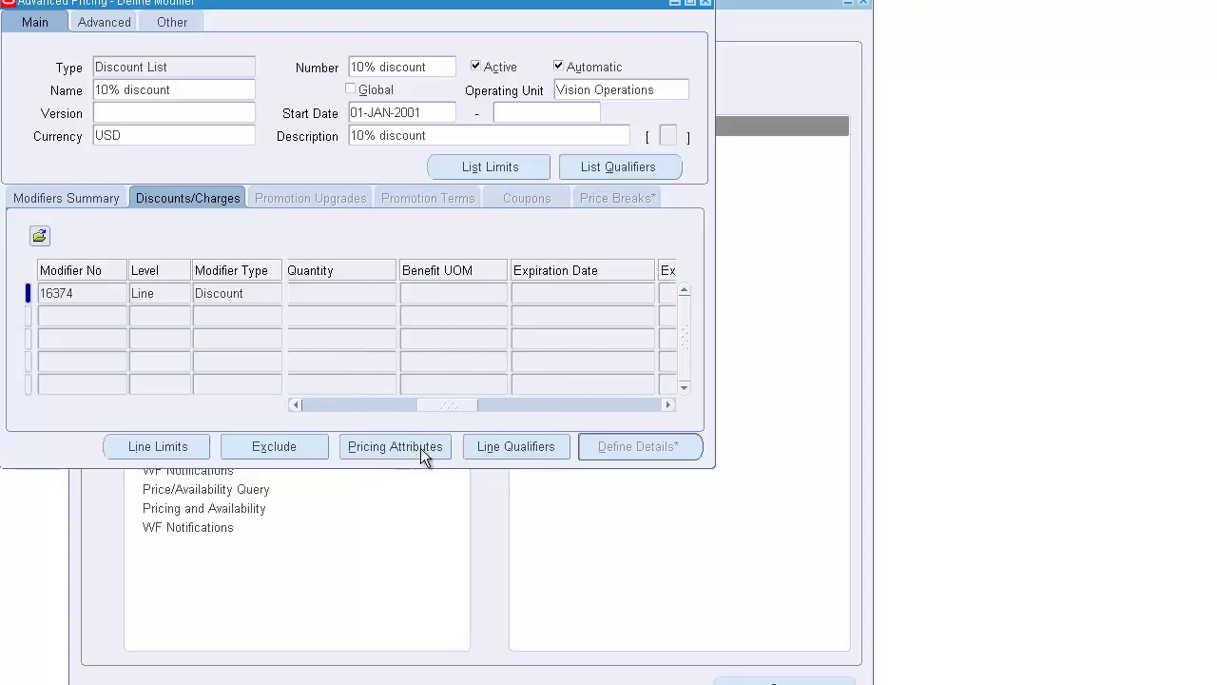
click(424, 446)
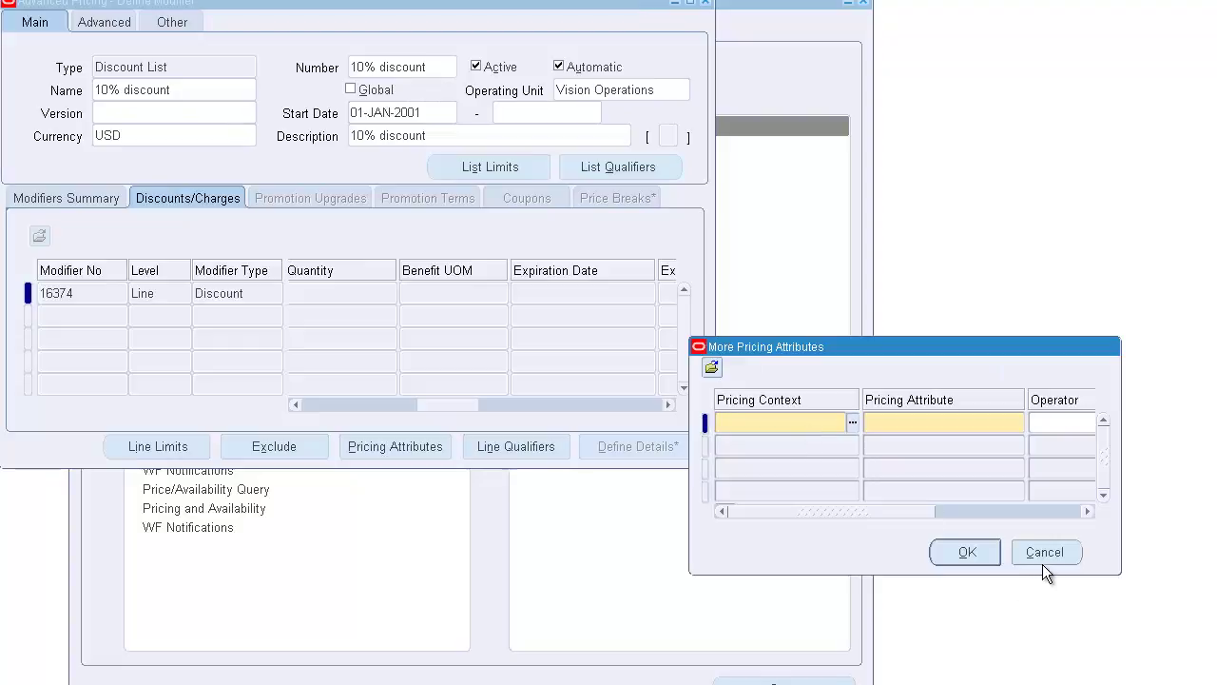
click(1043, 559)
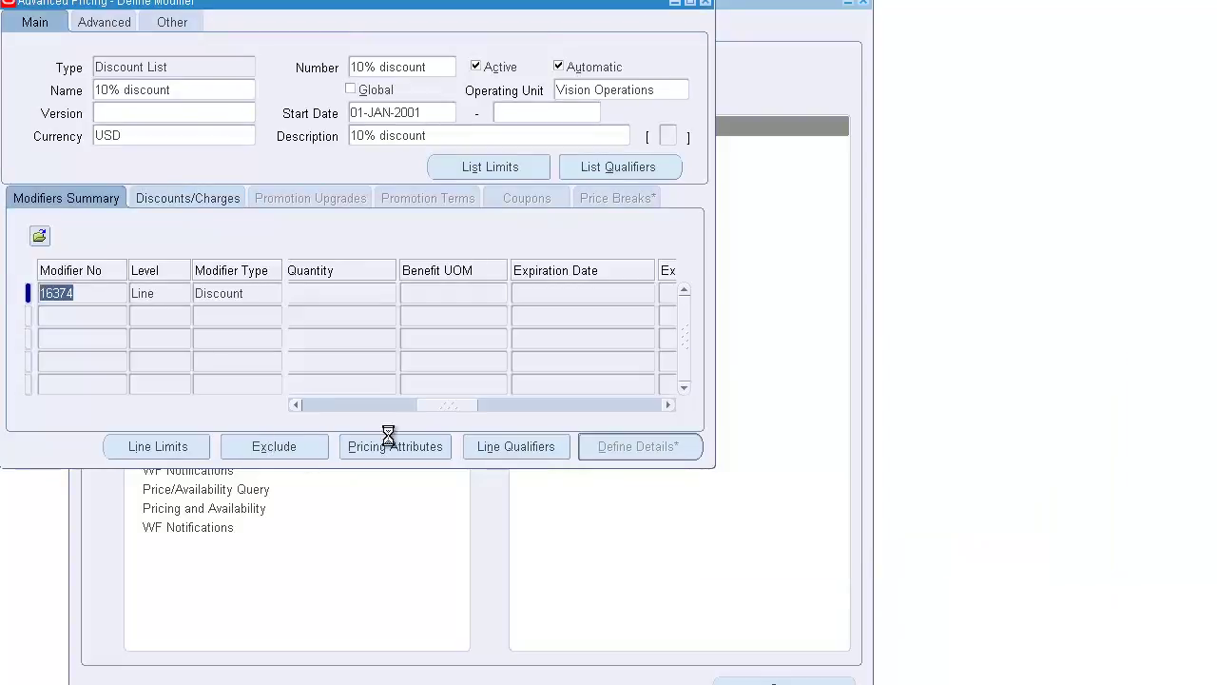
Check the discount line's exclusions without adding any, and review its line-level qualifiers with their precedence, operators and values.
click(274, 446)
click(1026, 543)
click(1044, 546)
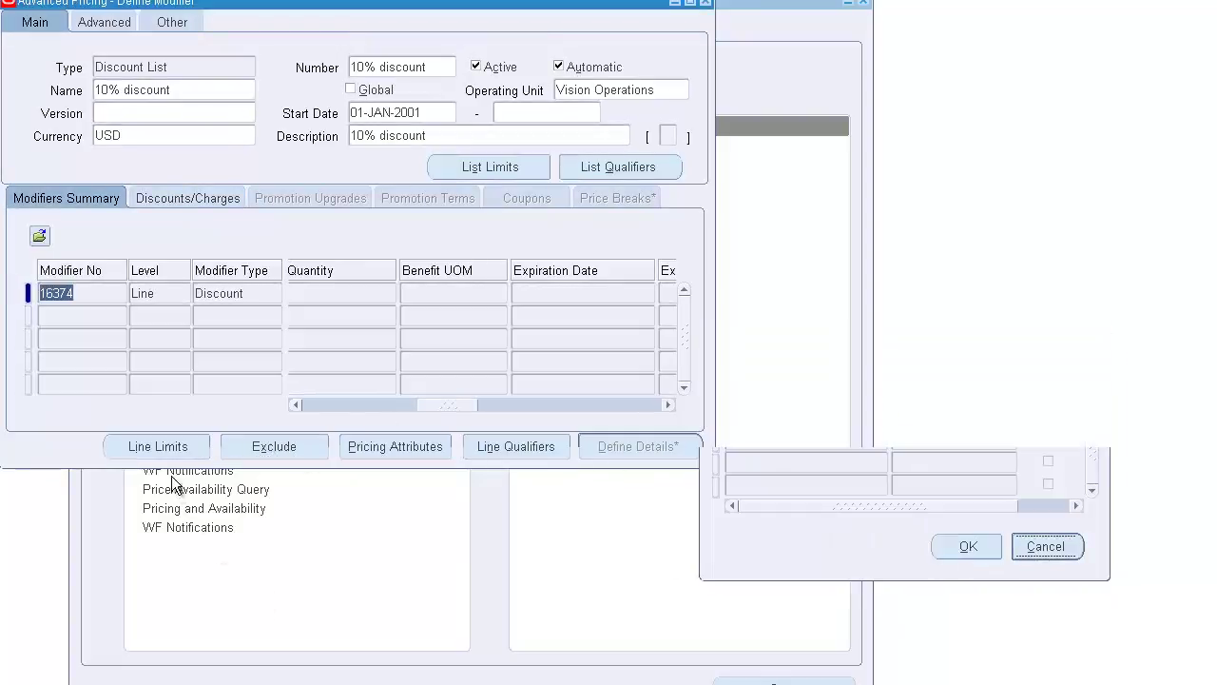
click(514, 446)
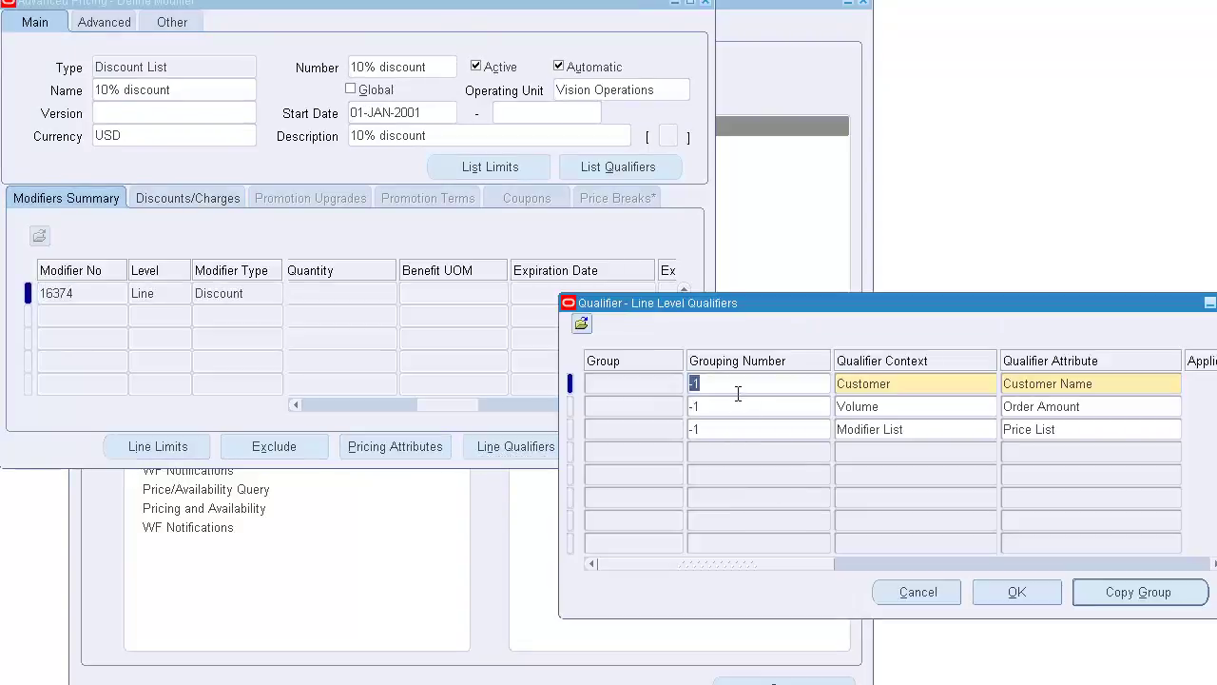
drag(774, 566, 970, 587)
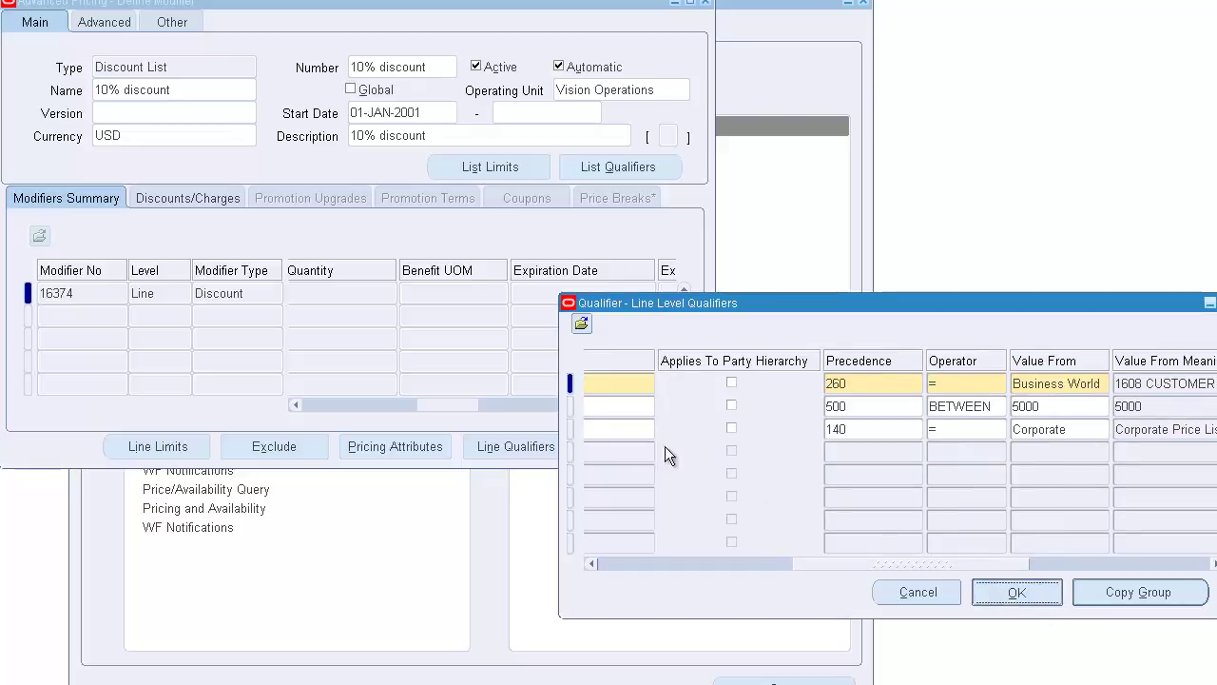
key(Return)
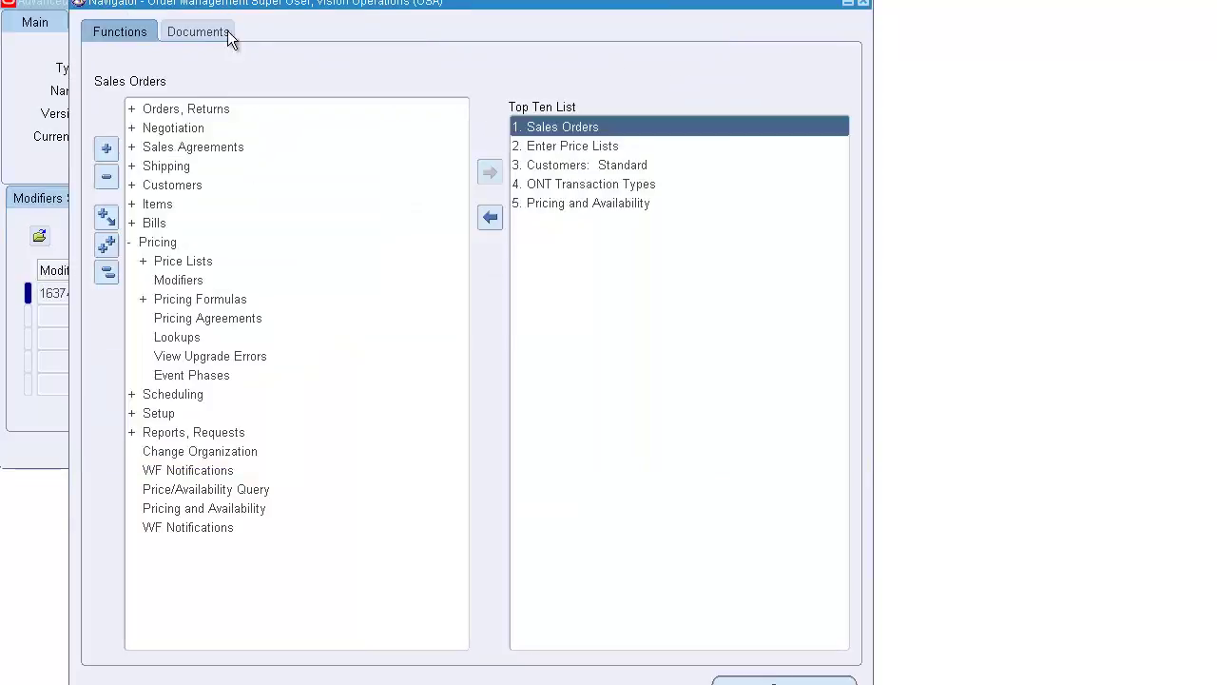
Return to the Business World sales order and run the Price Line action on the AS54888 line.
click(244, 80)
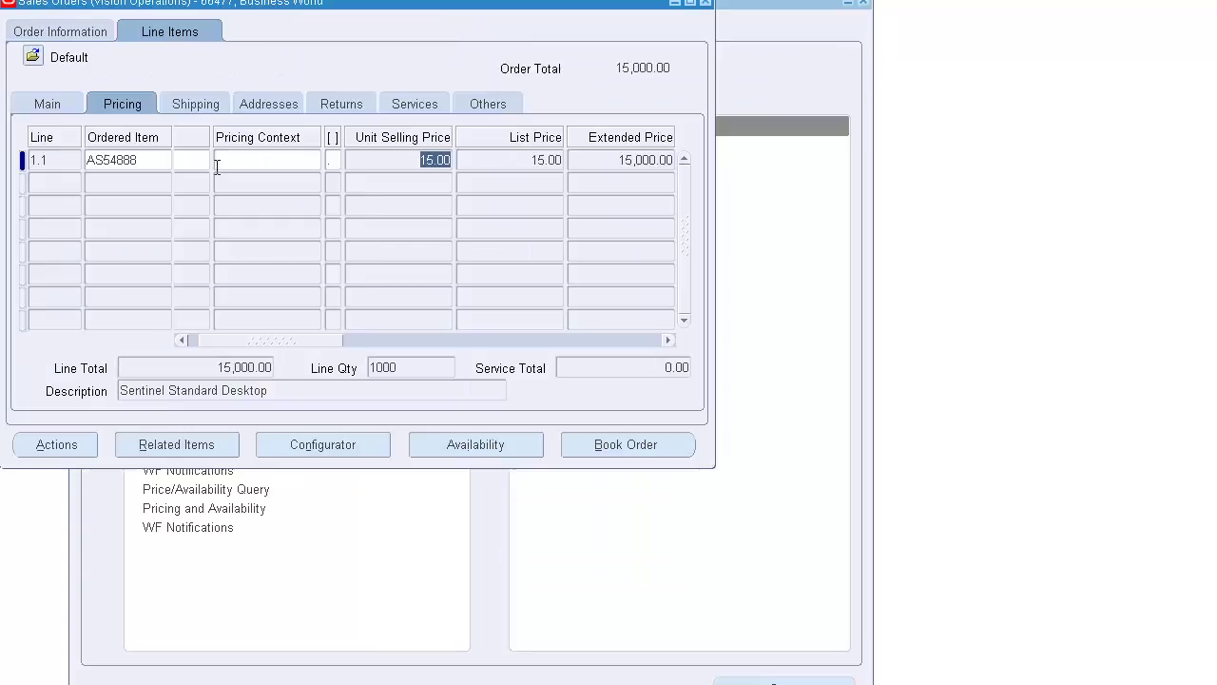
click(84, 445)
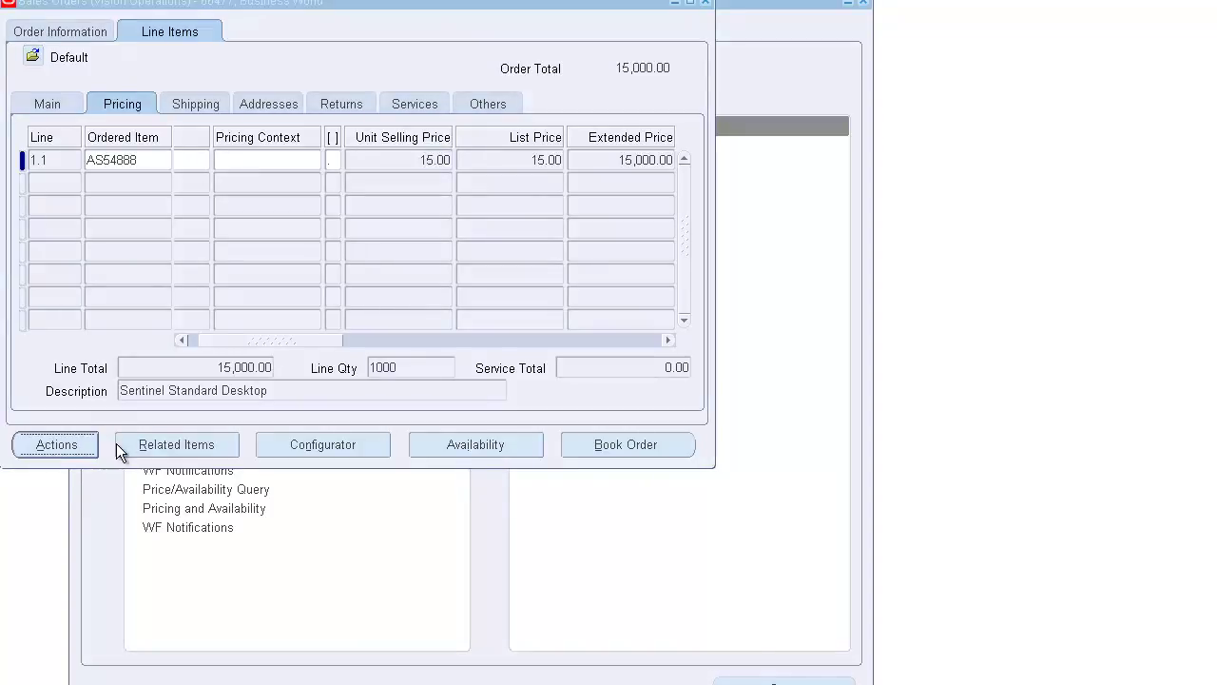
text(pri%)
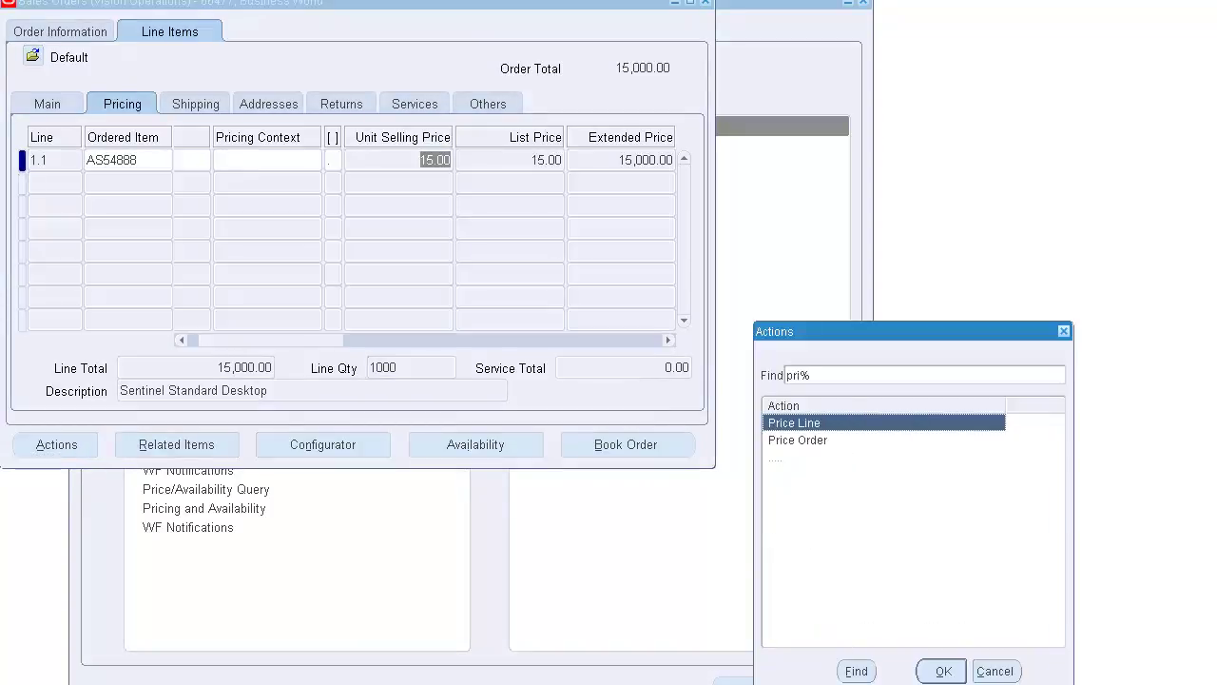
click(941, 670)
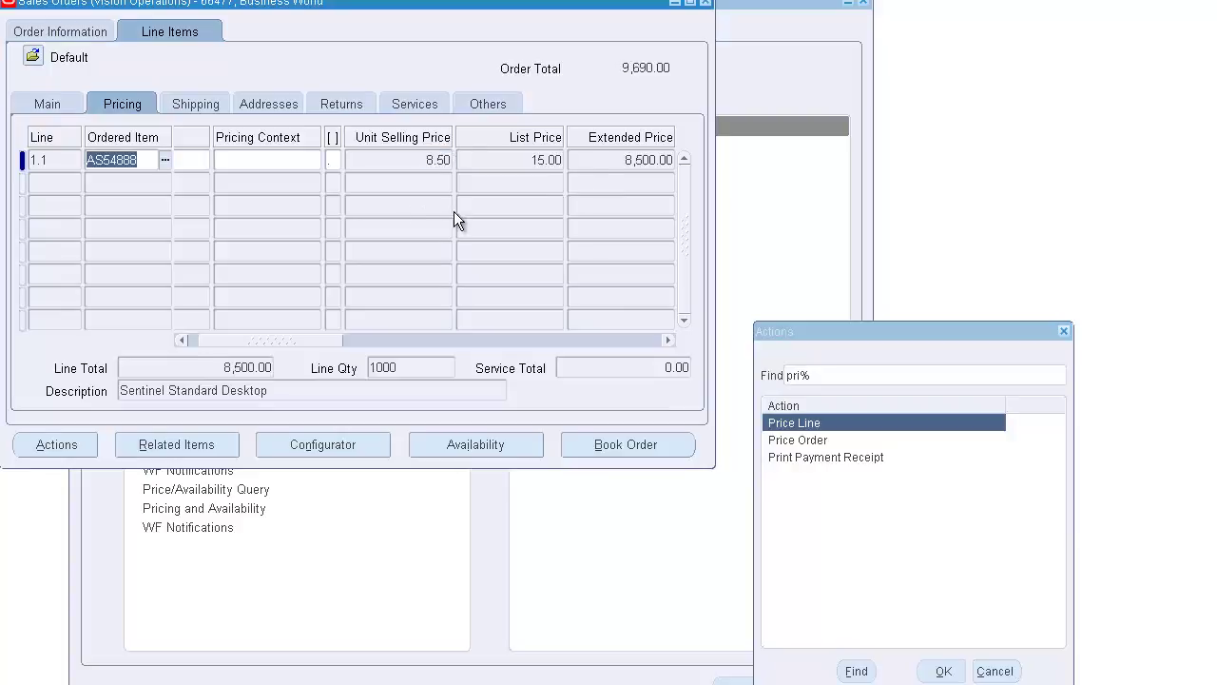
click(430, 162)
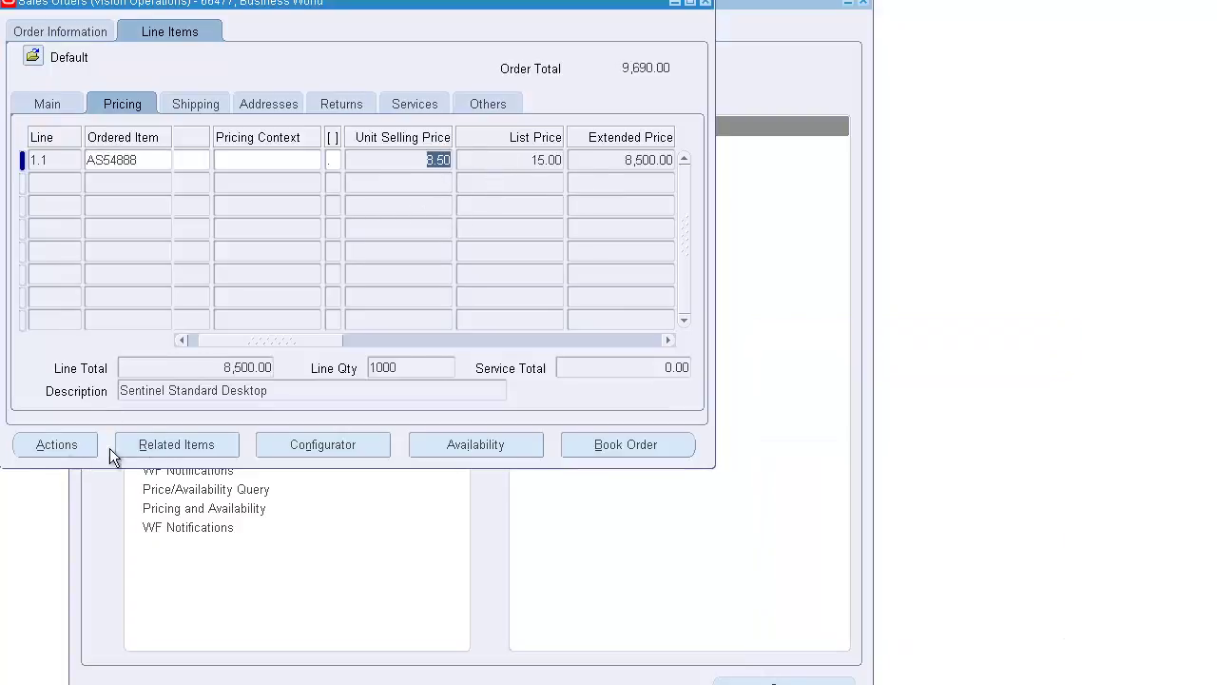
View the AS54888 line's adjustments and compare the SSJ-DIS-01 and 10% discount modifiers, including their rate, lump sum and extended amount.
click(66, 444)
text(v%)
click(847, 439)
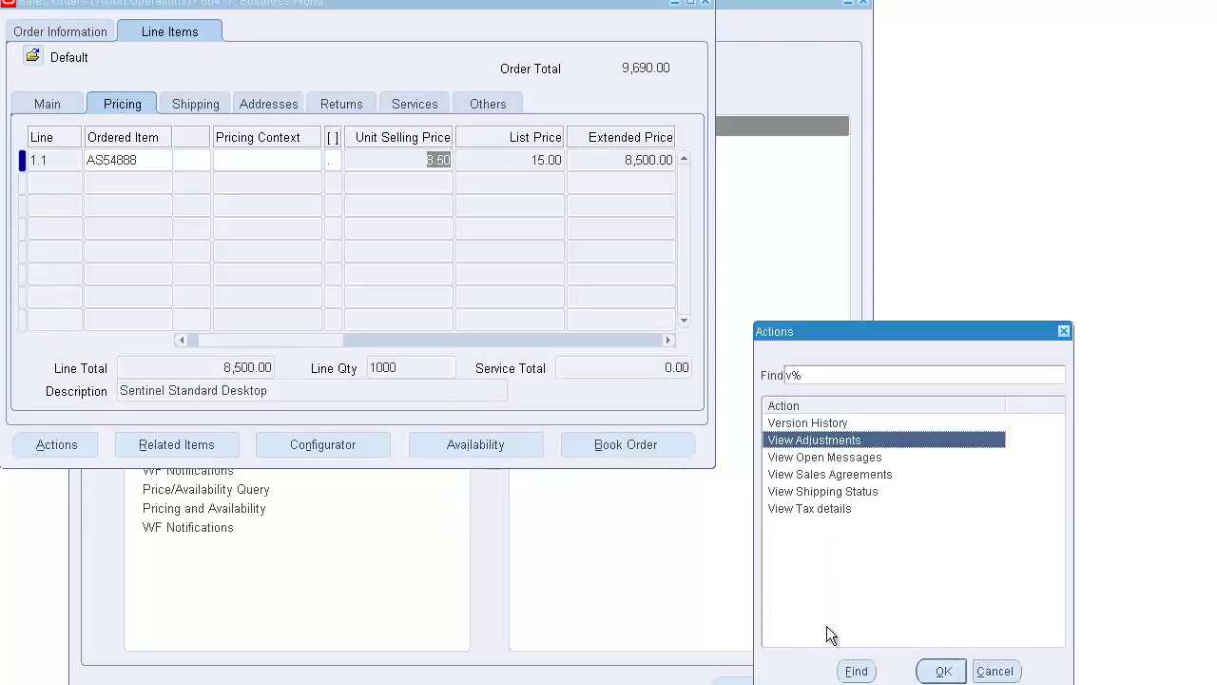
key(Return)
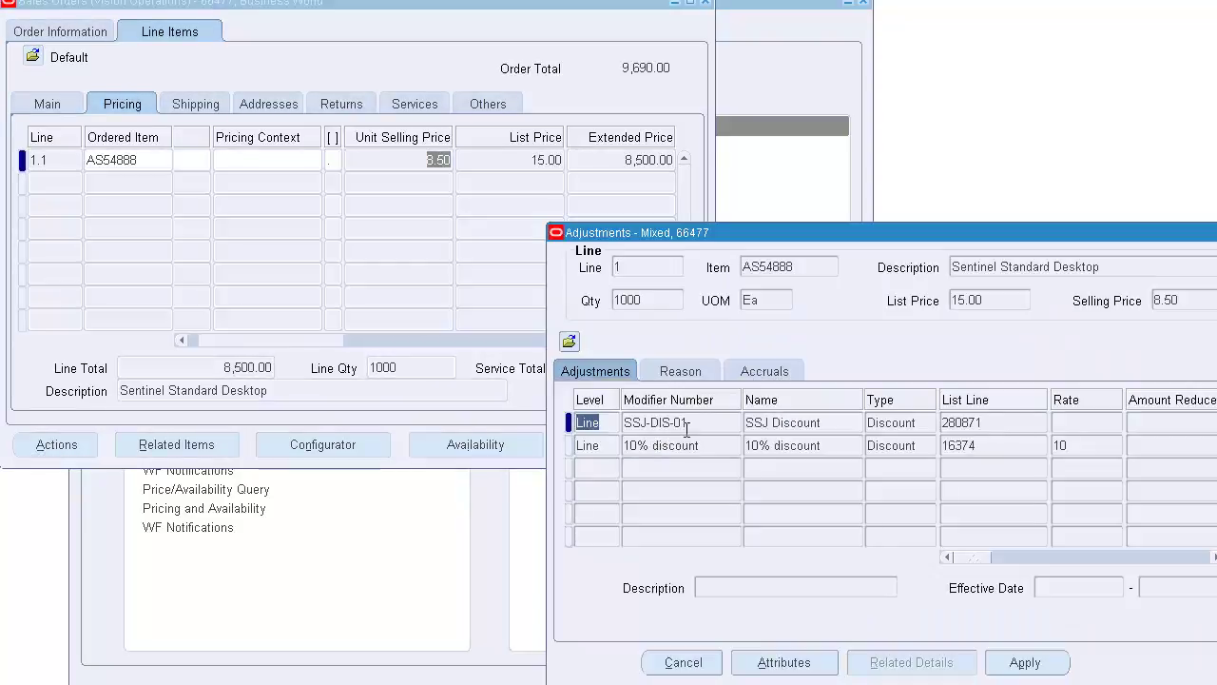
click(684, 424)
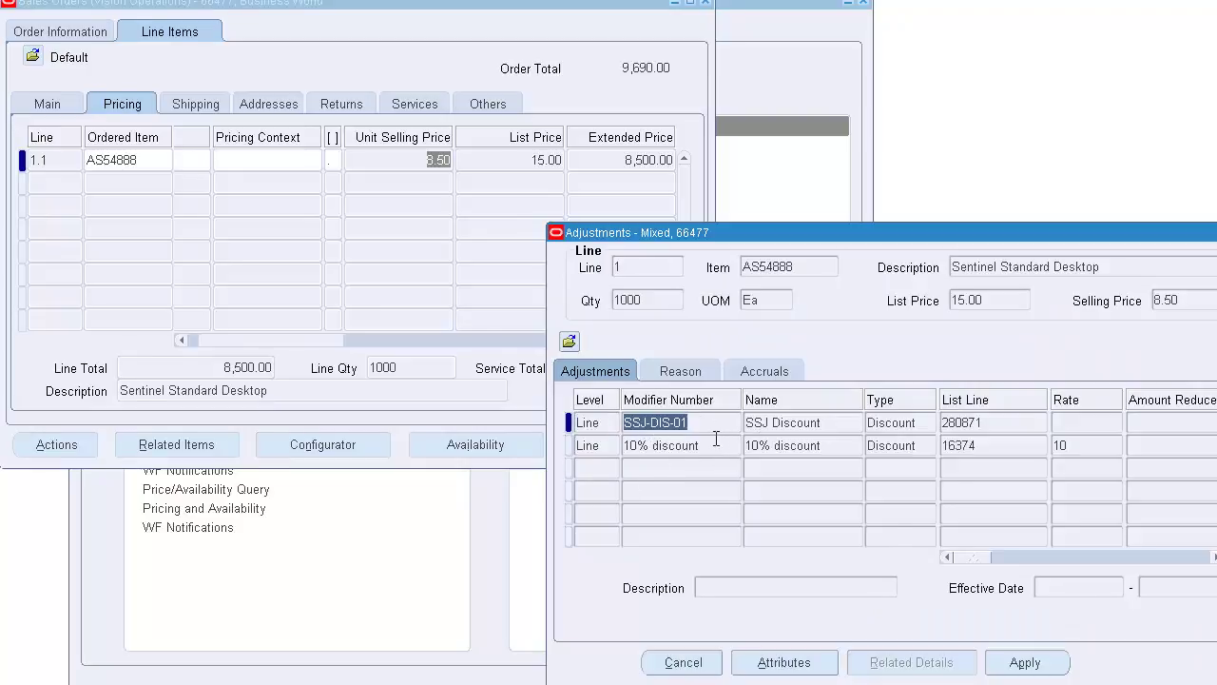
click(639, 445)
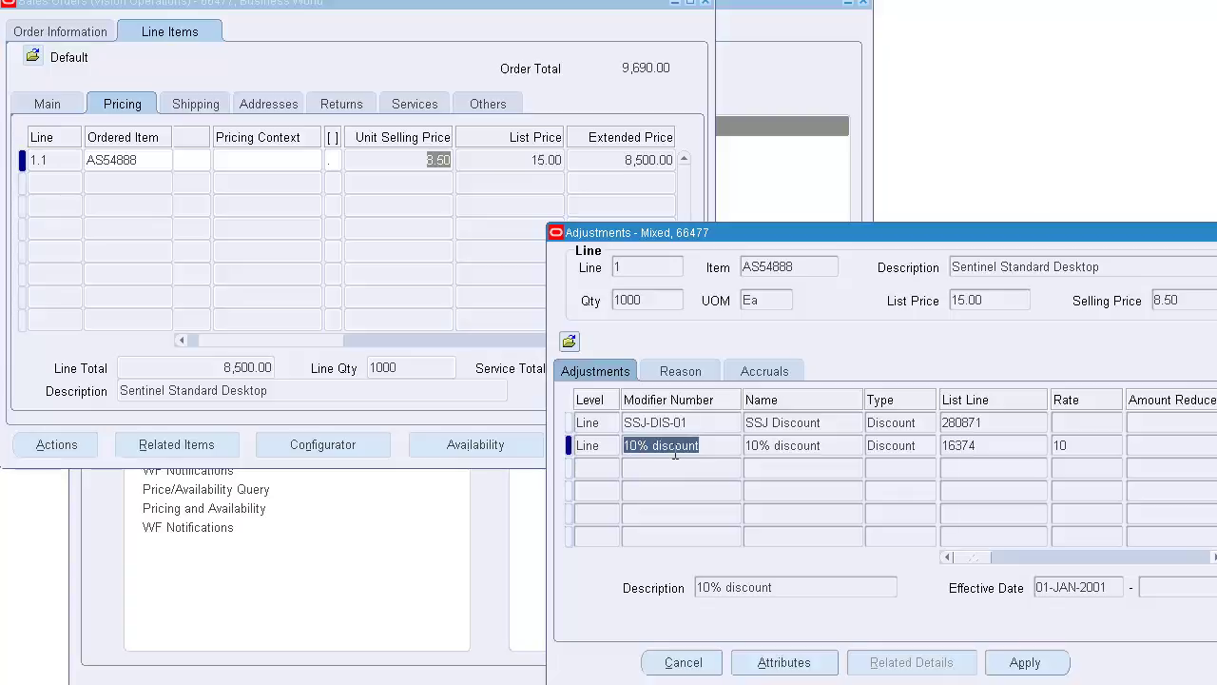
key(Tab)
click(1025, 447)
key(Tab)
mouse_move(1016, 557)
mouse_down()
mouse_move(1047, 557)
mouse_move(1022, 559)
mouse_up()
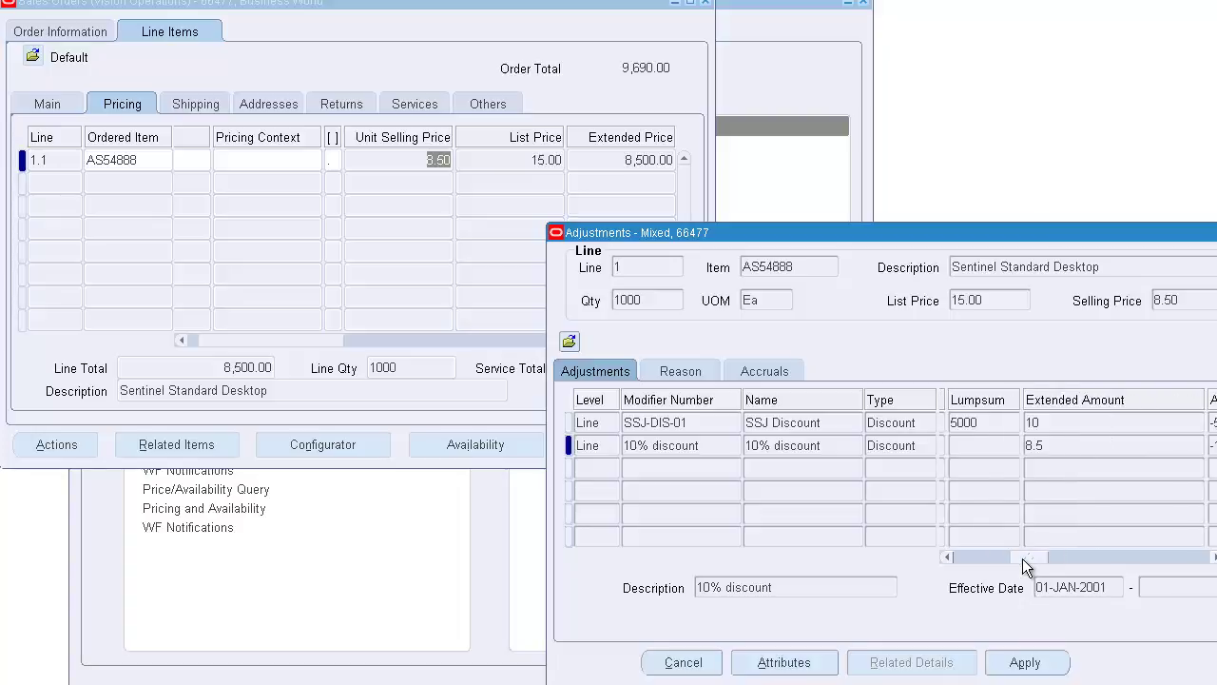
click(688, 422)
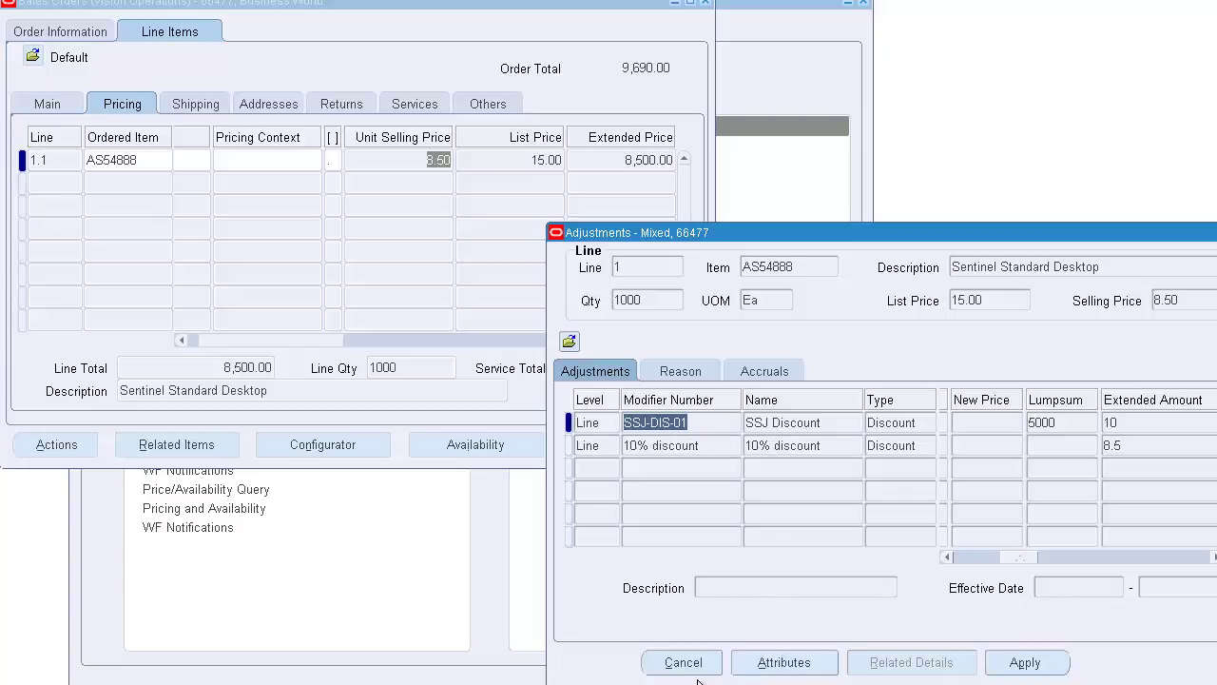
click(700, 445)
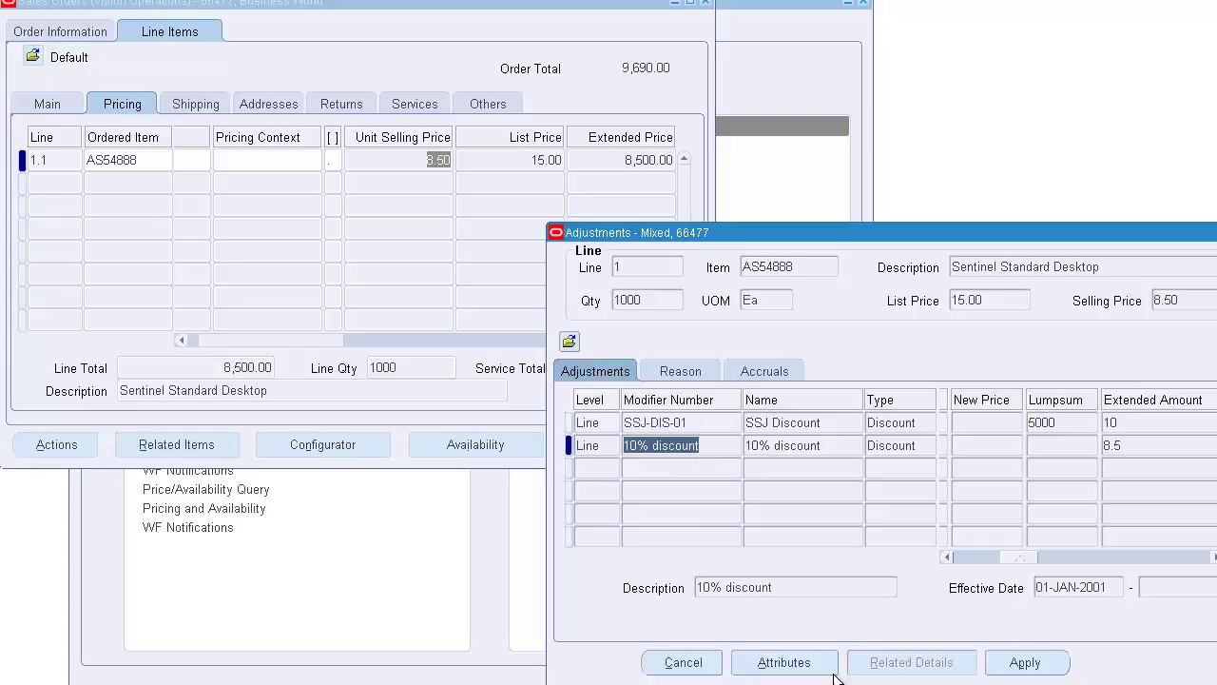
Inspect the 10% discount adjustment's pricing and qualifier attributes, and close the adjustments without applying anything.
key(alt+a)
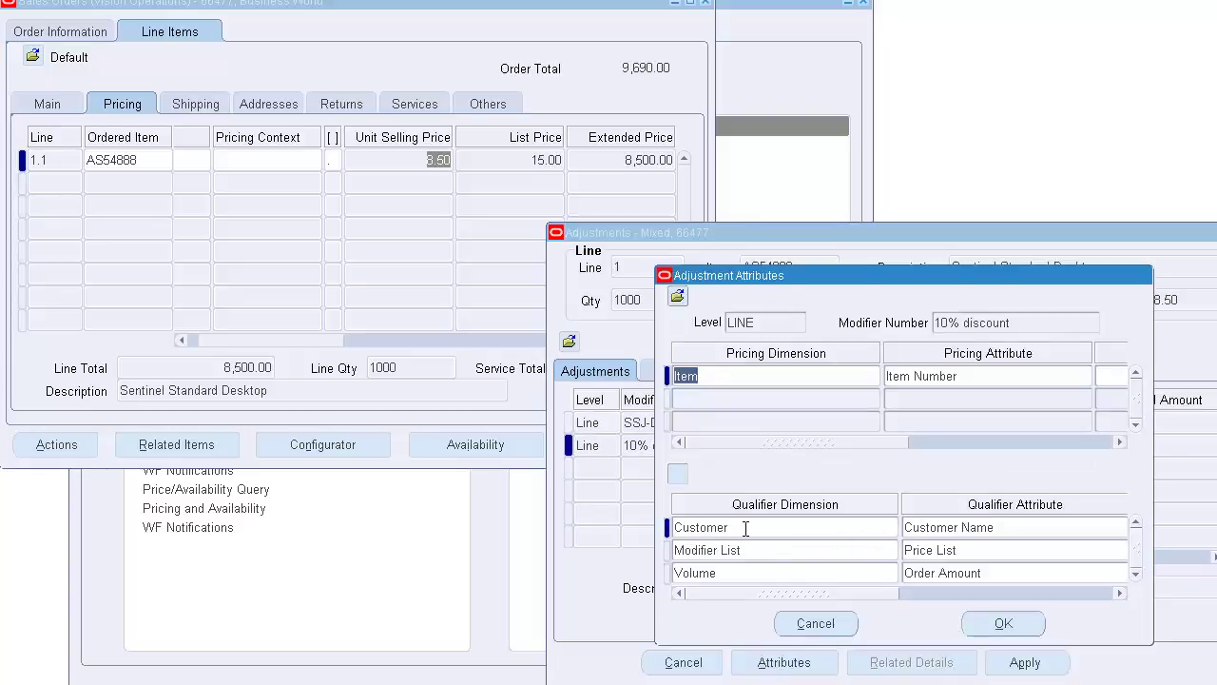
click(745, 528)
click(881, 598)
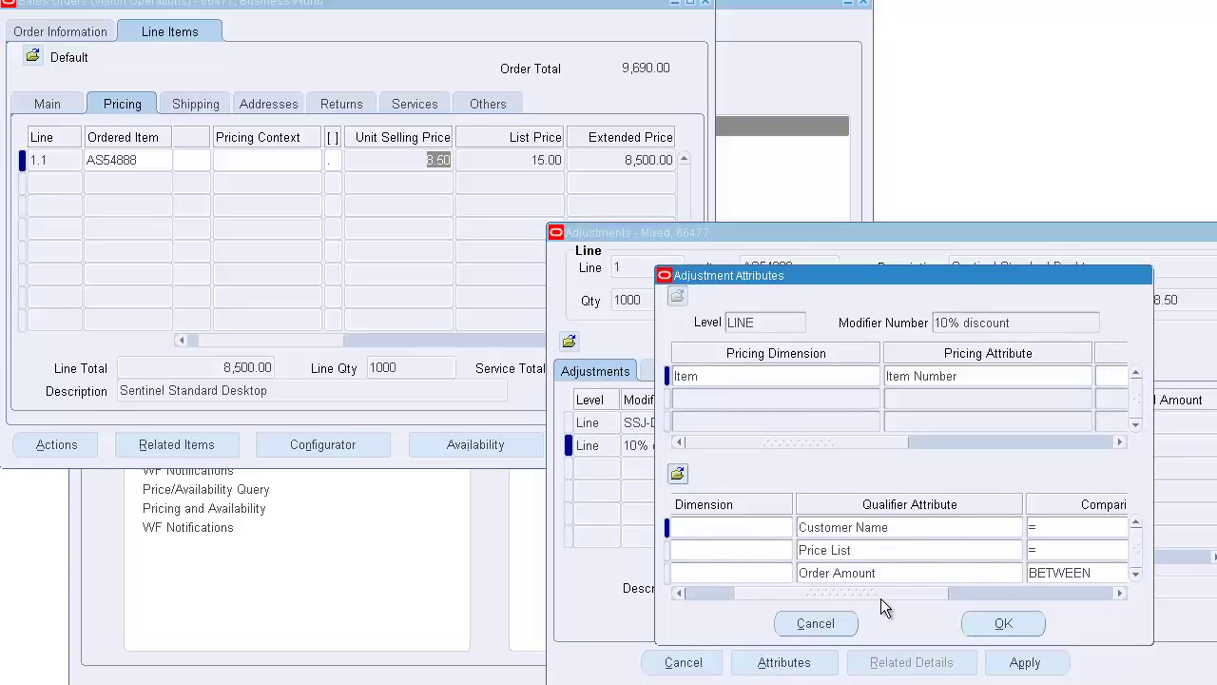
click(881, 598)
drag(886, 446, 1009, 447)
click(816, 622)
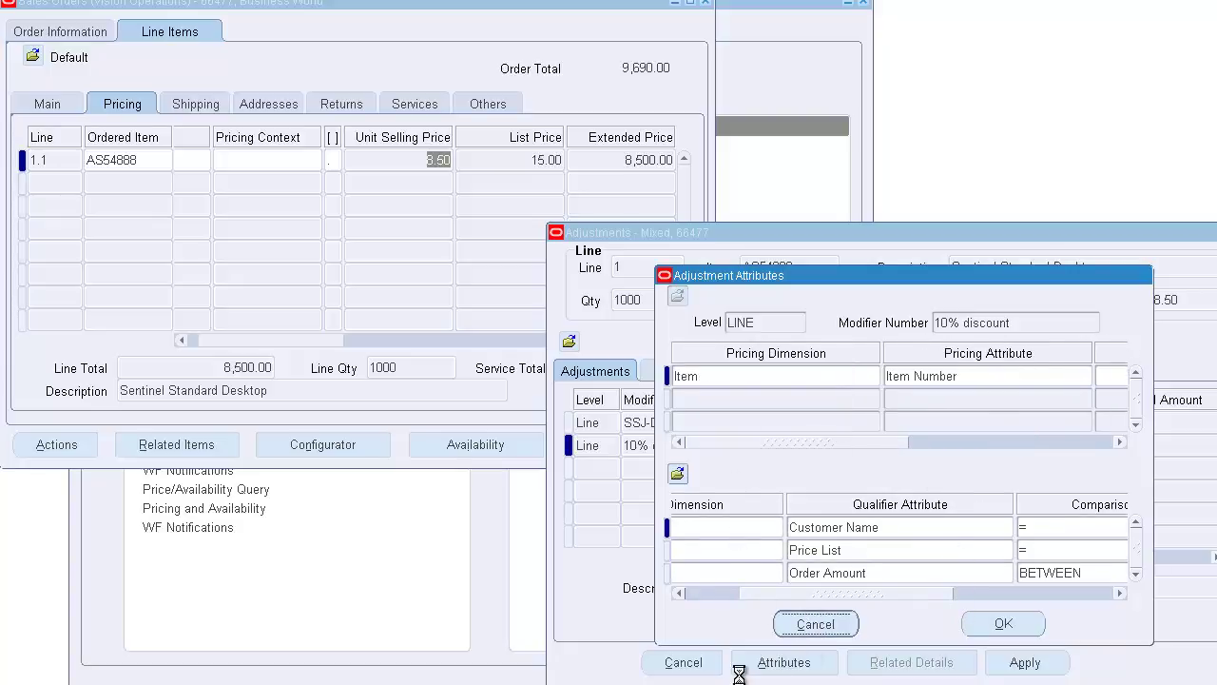
click(697, 668)
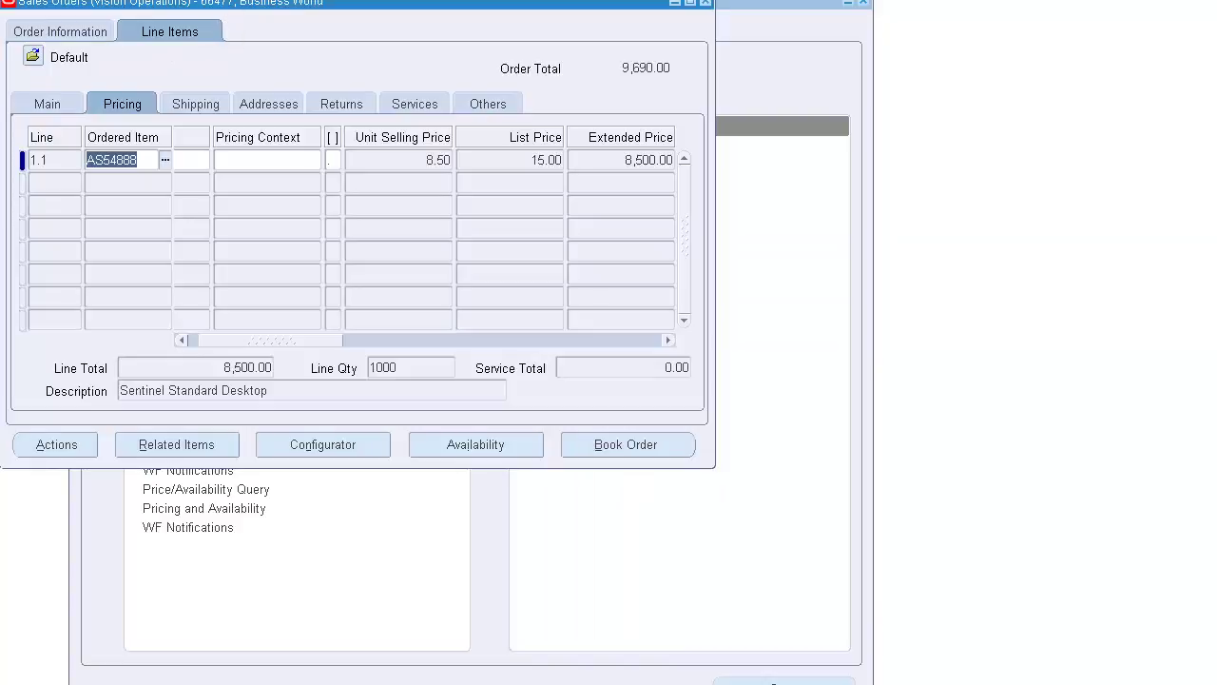
Return to the 10% discount list definition and turn its Global setting back on.
key(alt+w)
click(227, 61)
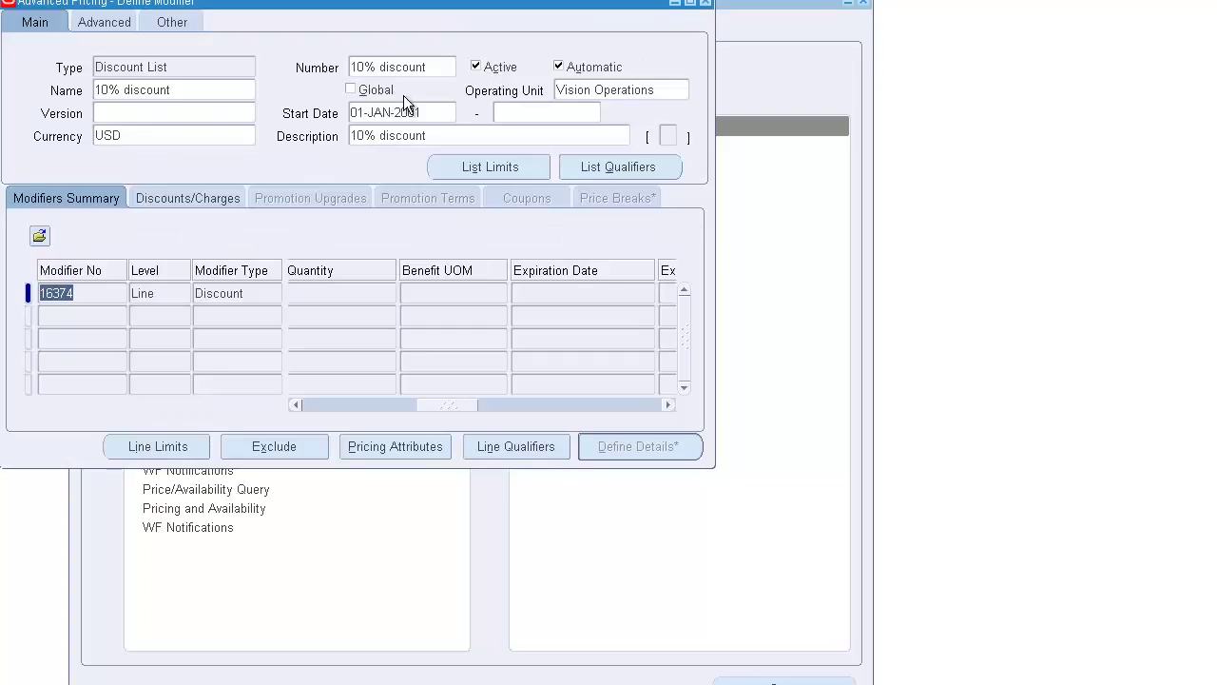
click(376, 89)
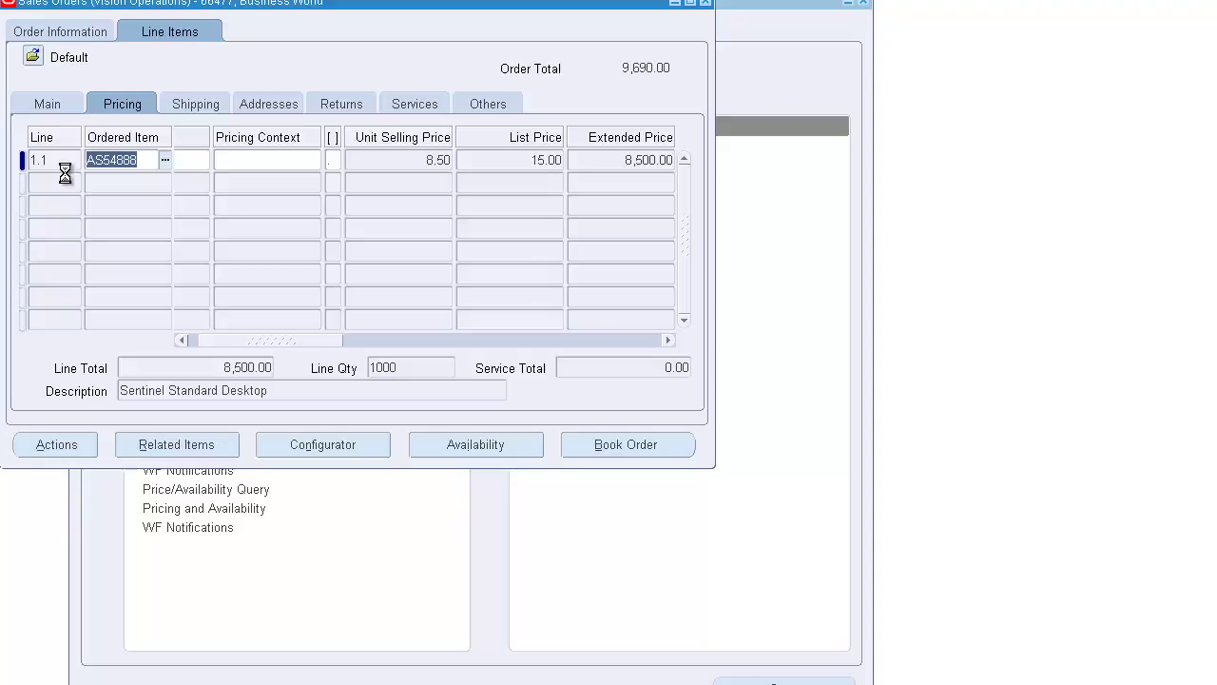
Open the Modifiers form, query the modifier lists for SSJ%, and go to the SSJ-DIS-01 discount list.
click(195, 2)
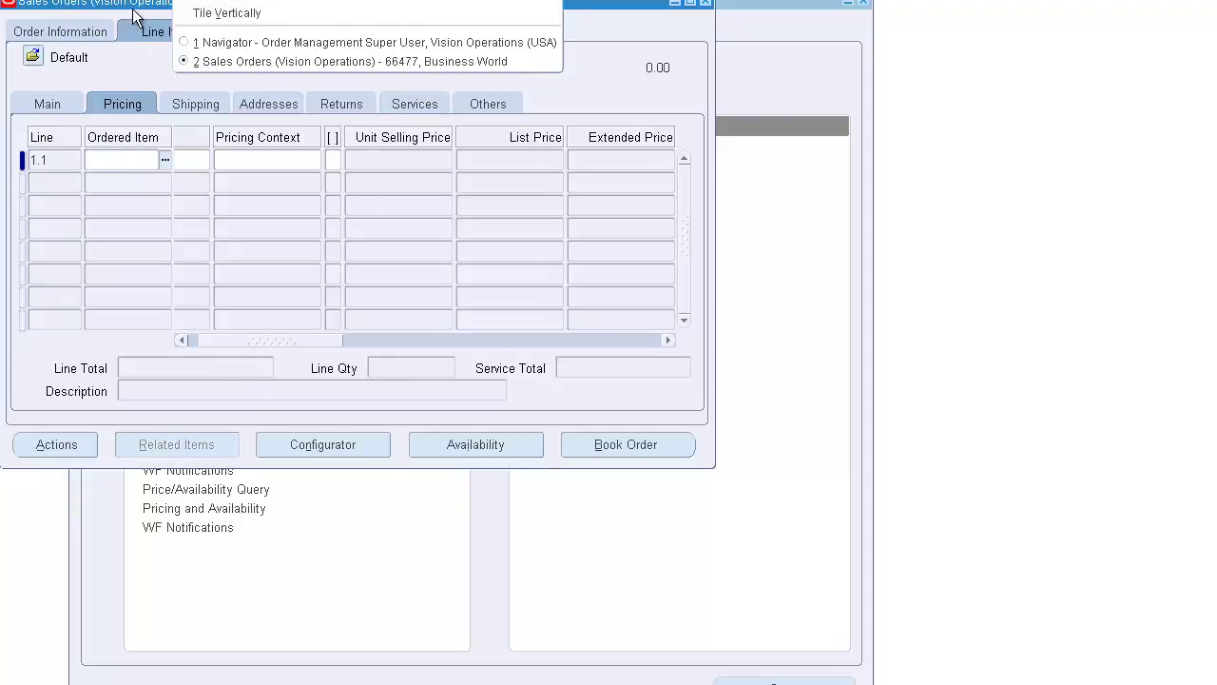
click(90, 16)
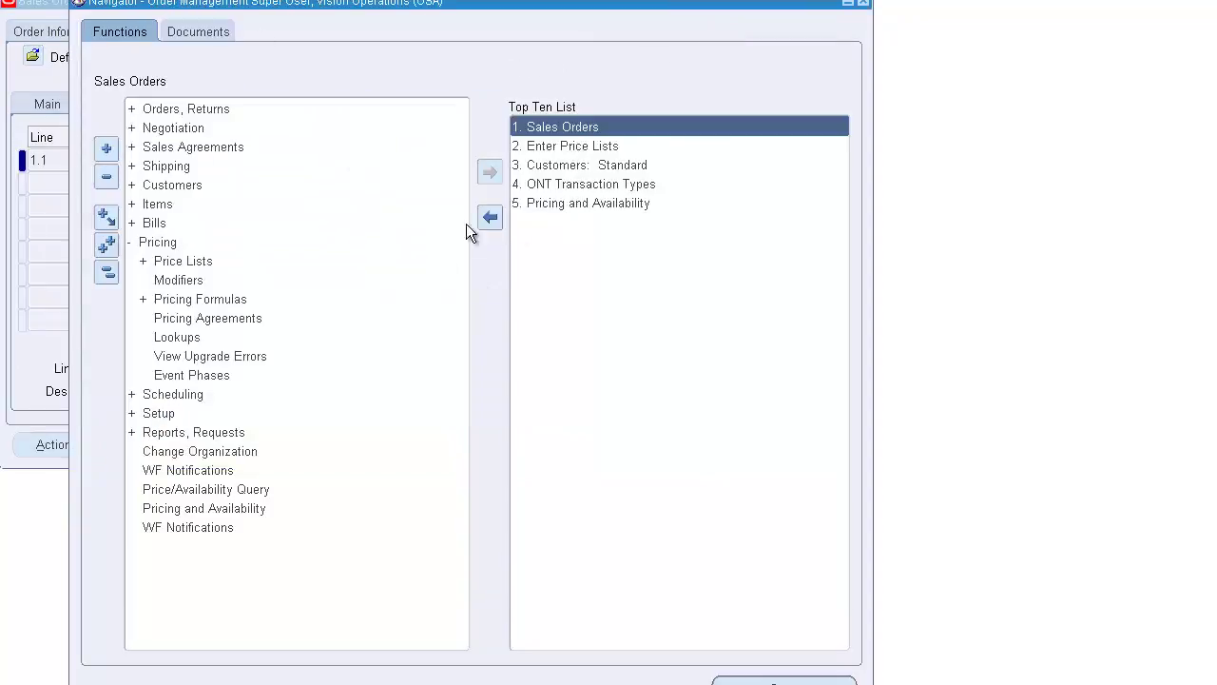
double_click(180, 284)
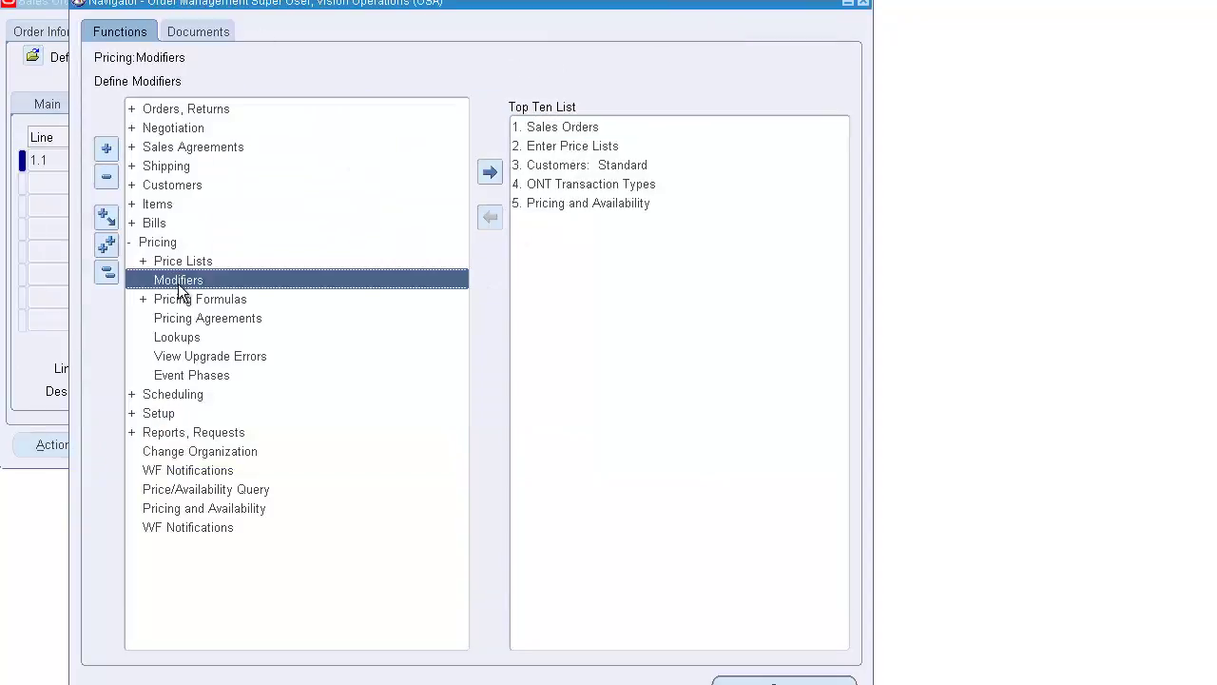
key(F11)
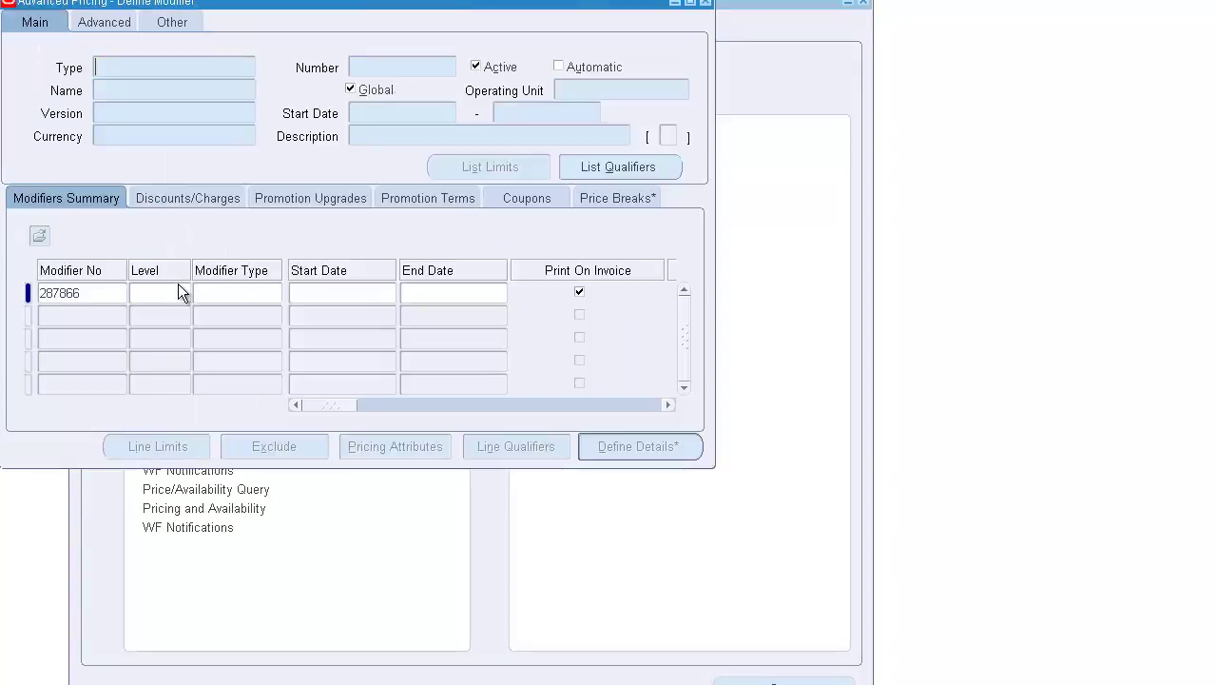
text(SSJ%)
key(ctrl+F11)
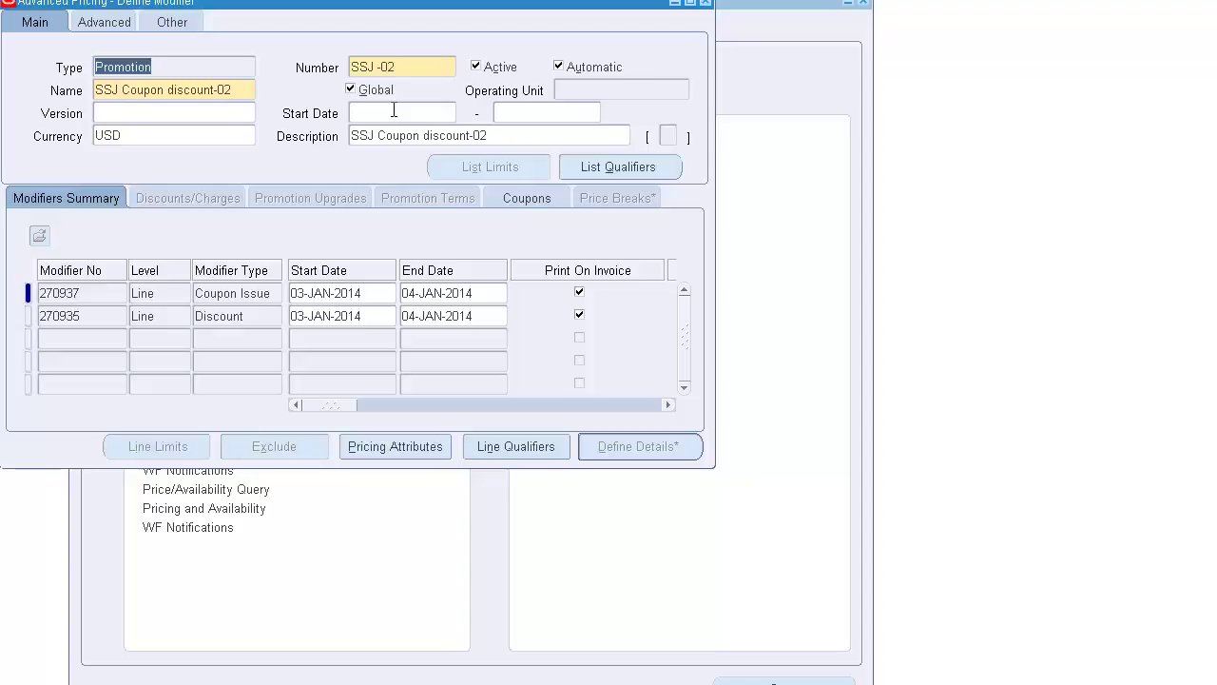
key(Down)
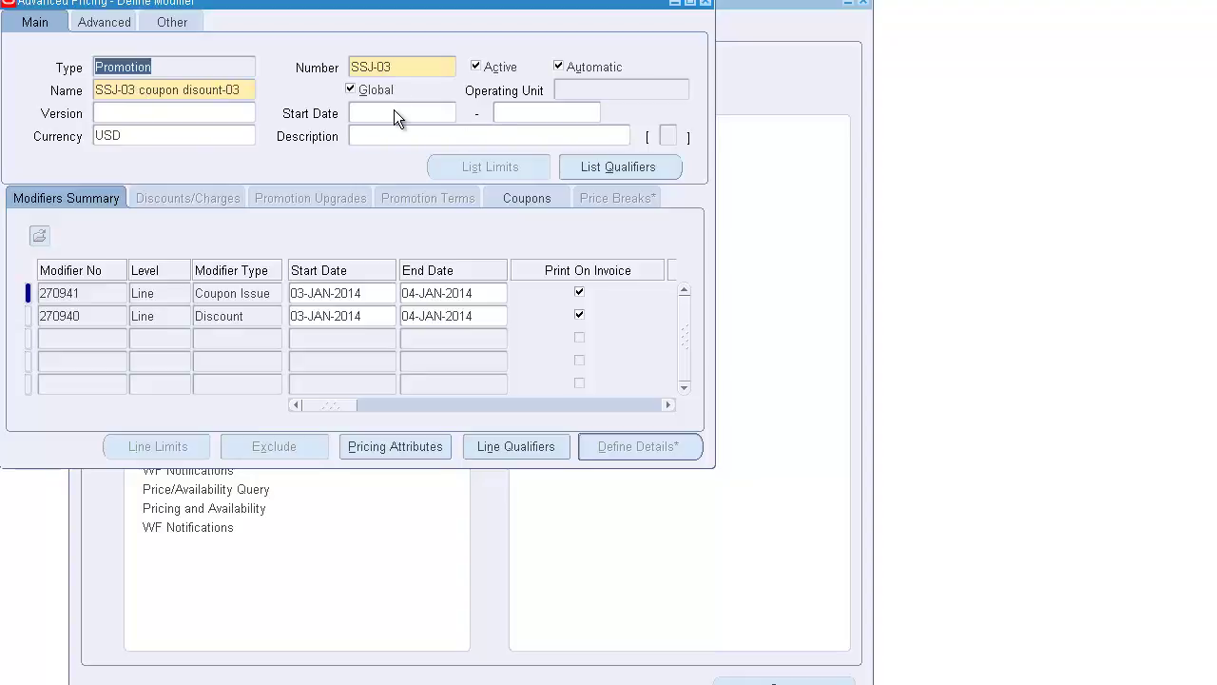
key(Down)
key(Down)
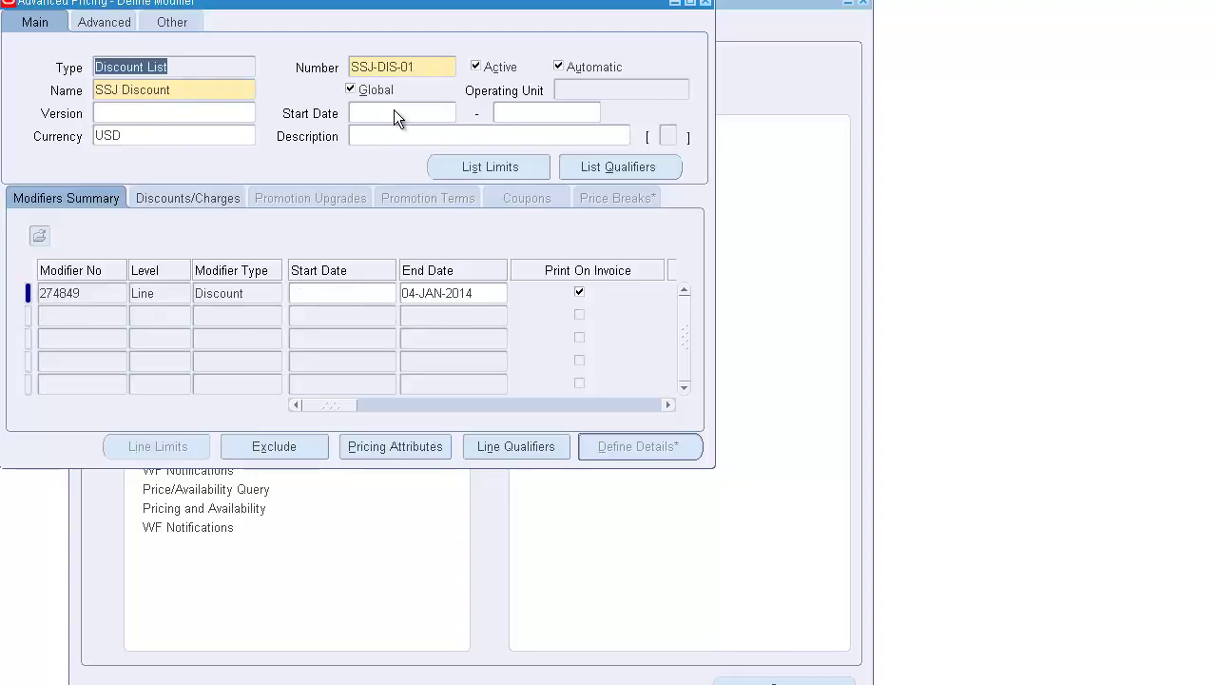
Turn off Automatic for the SSJ-DIS-01 list and for its modifier lines 275847 and 280871, dismissing any notes.
click(558, 72)
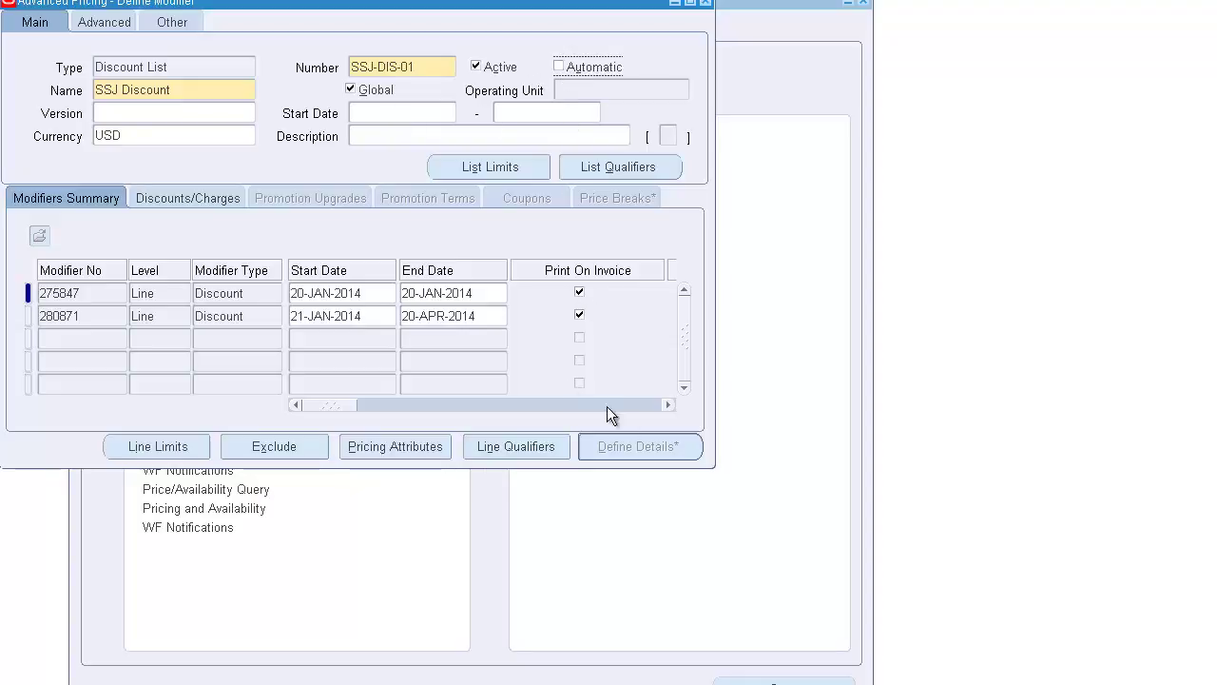
click(670, 408)
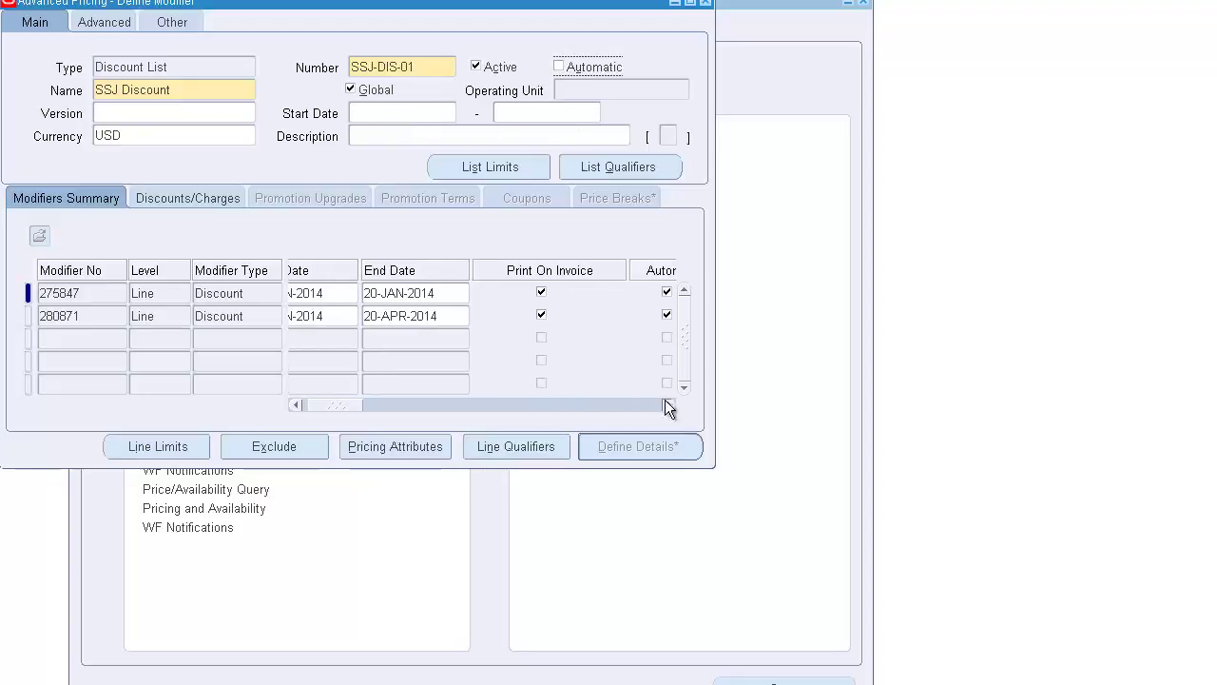
click(629, 315)
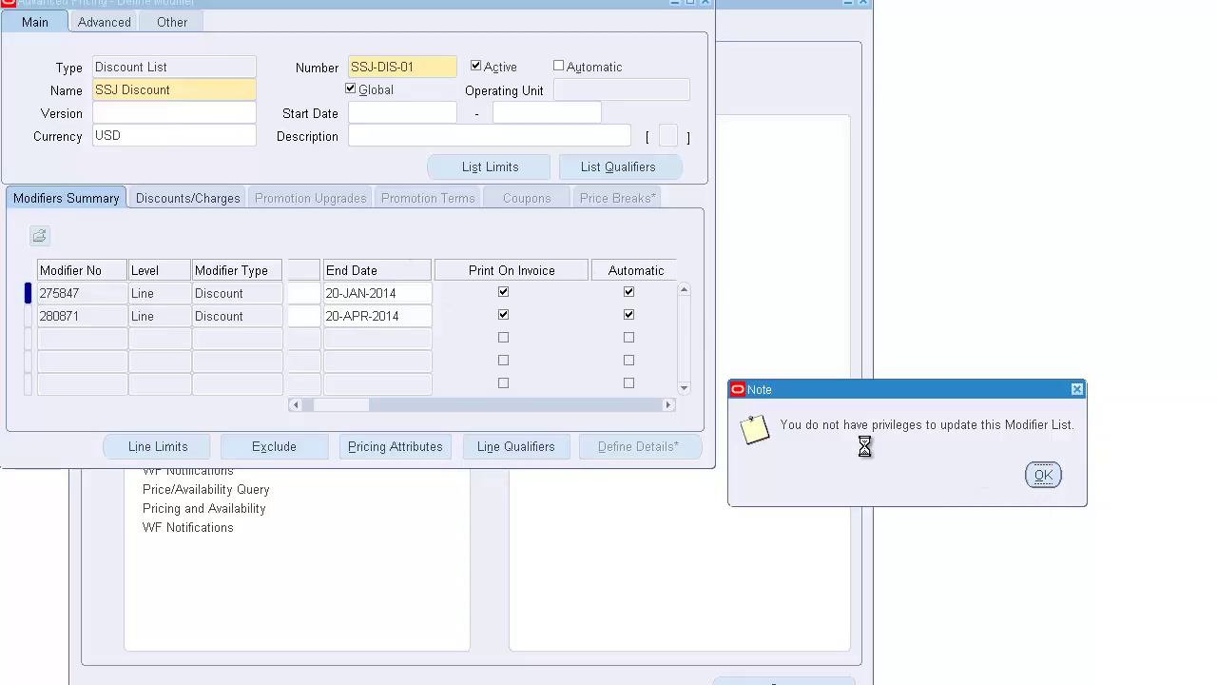
click(1043, 475)
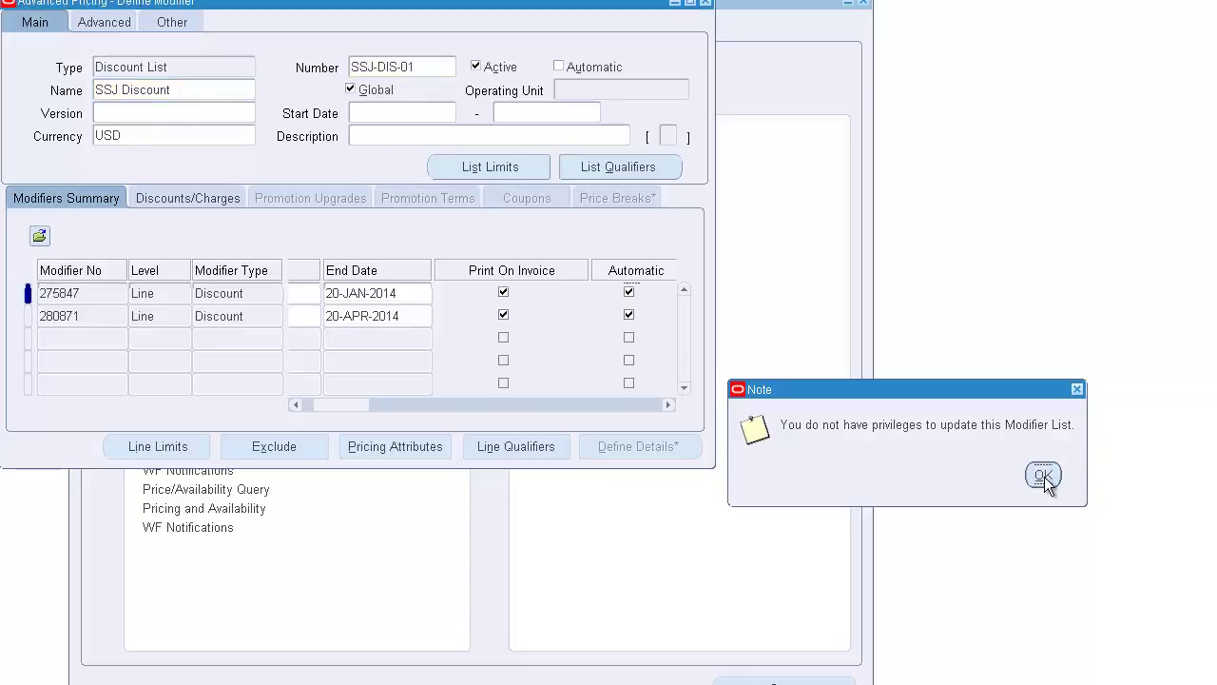
click(627, 315)
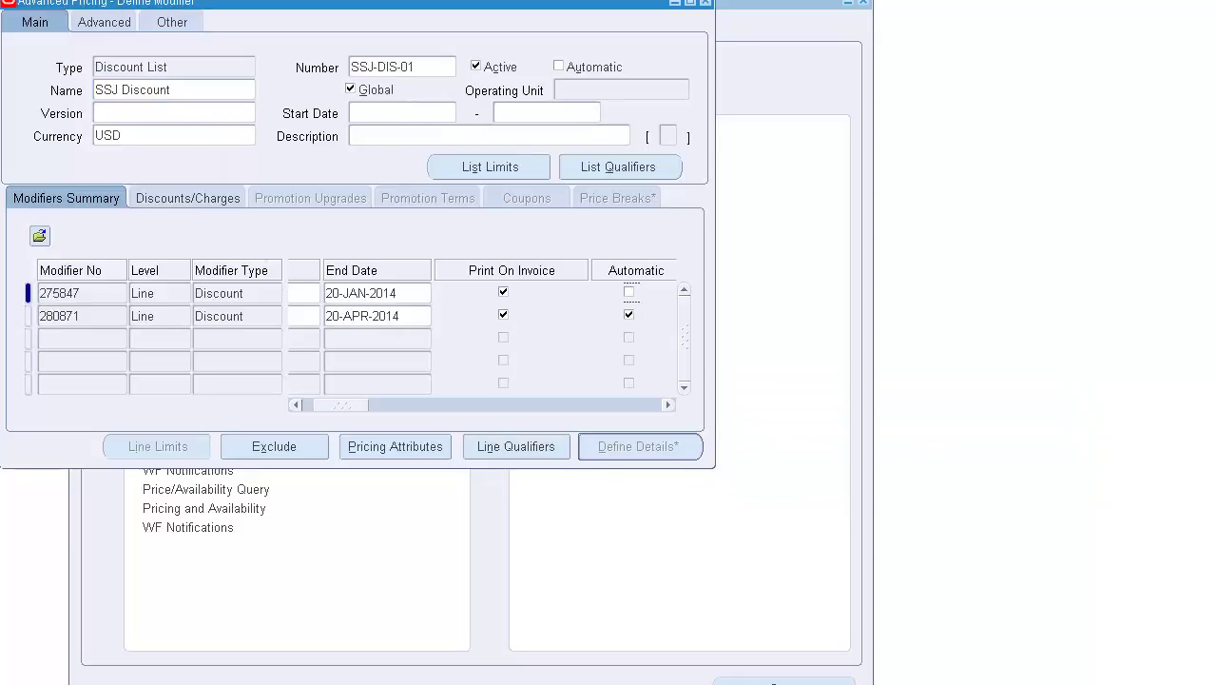
click(629, 315)
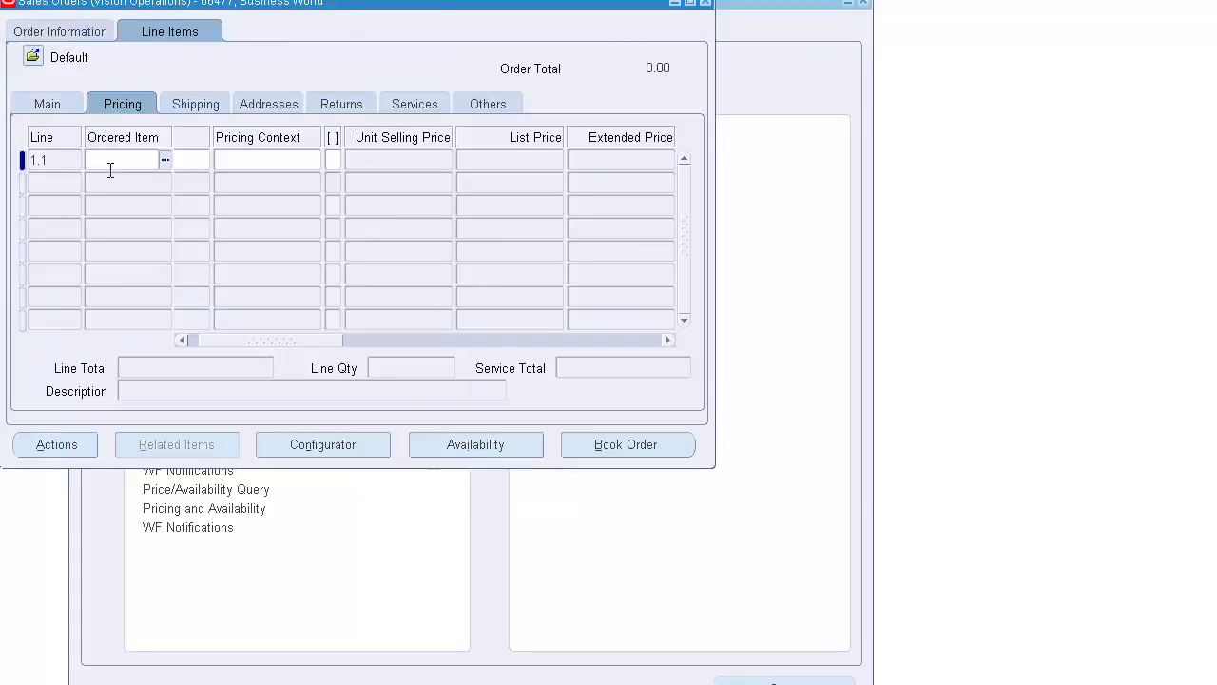
Enter item AS54888 with a quantity of 100 on order line 1.1.
text(AS54888)
key(Tab)
text(100)
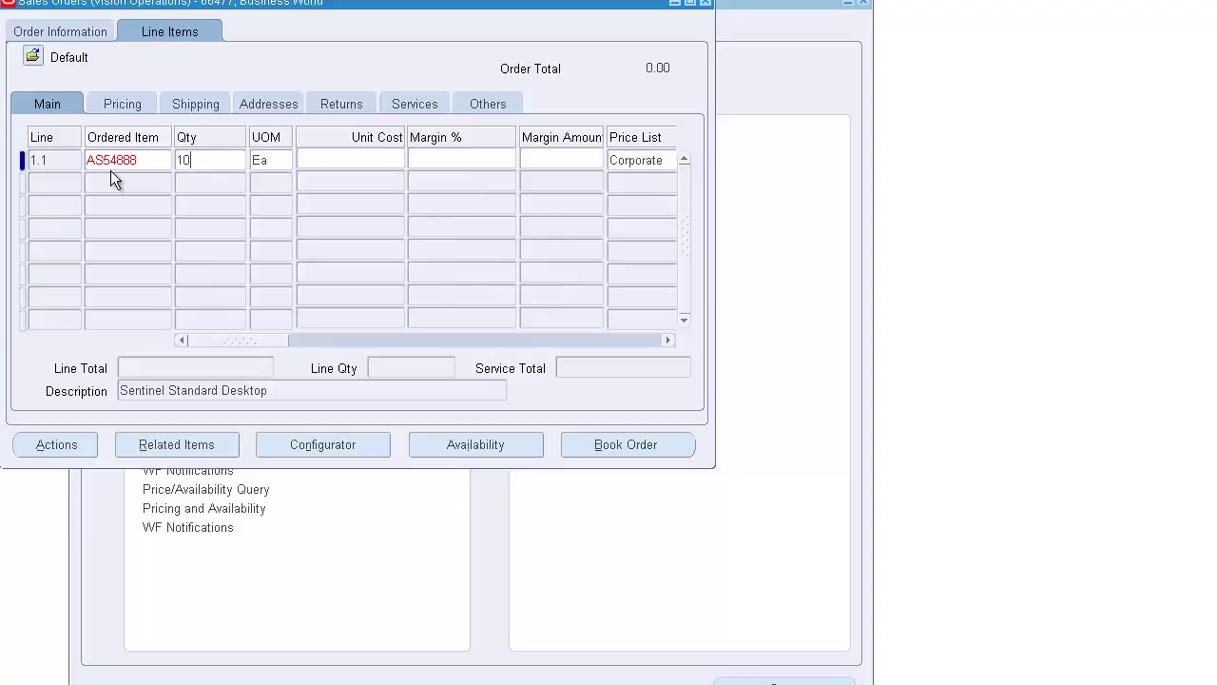
key(Tab)
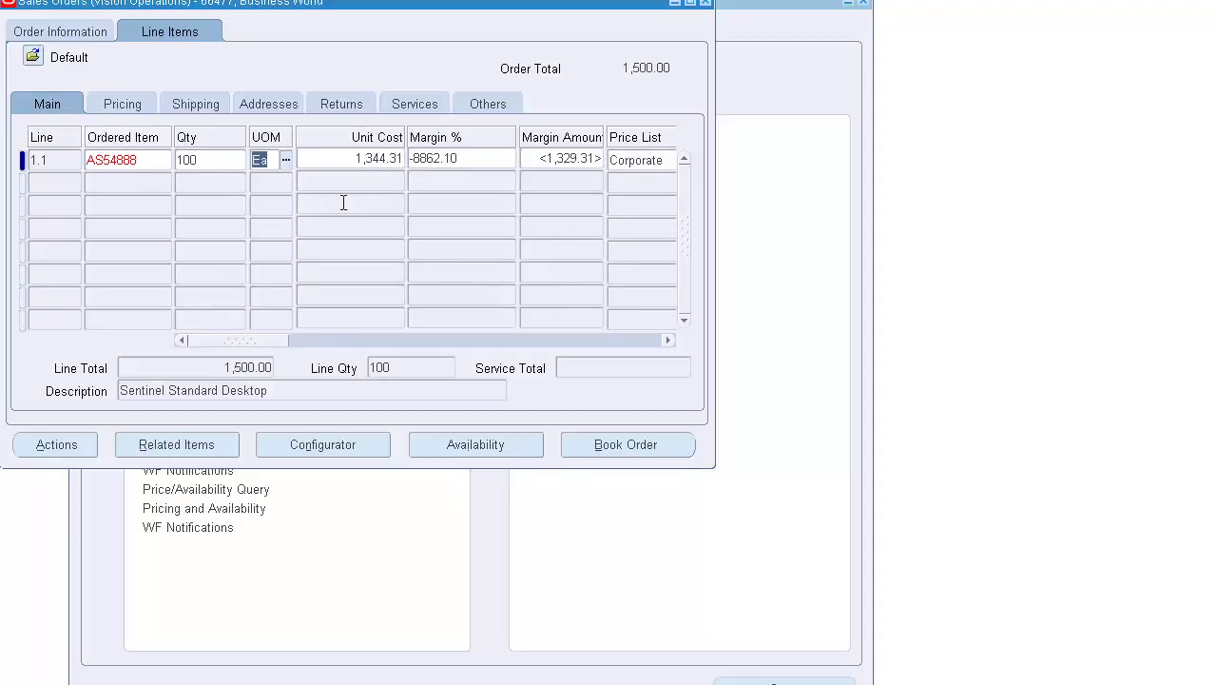
Run the pricing action on the AS54888 line and check its unit selling price and list price.
key(shift+Tab)
key(shift+Tab)
key(alt+a)
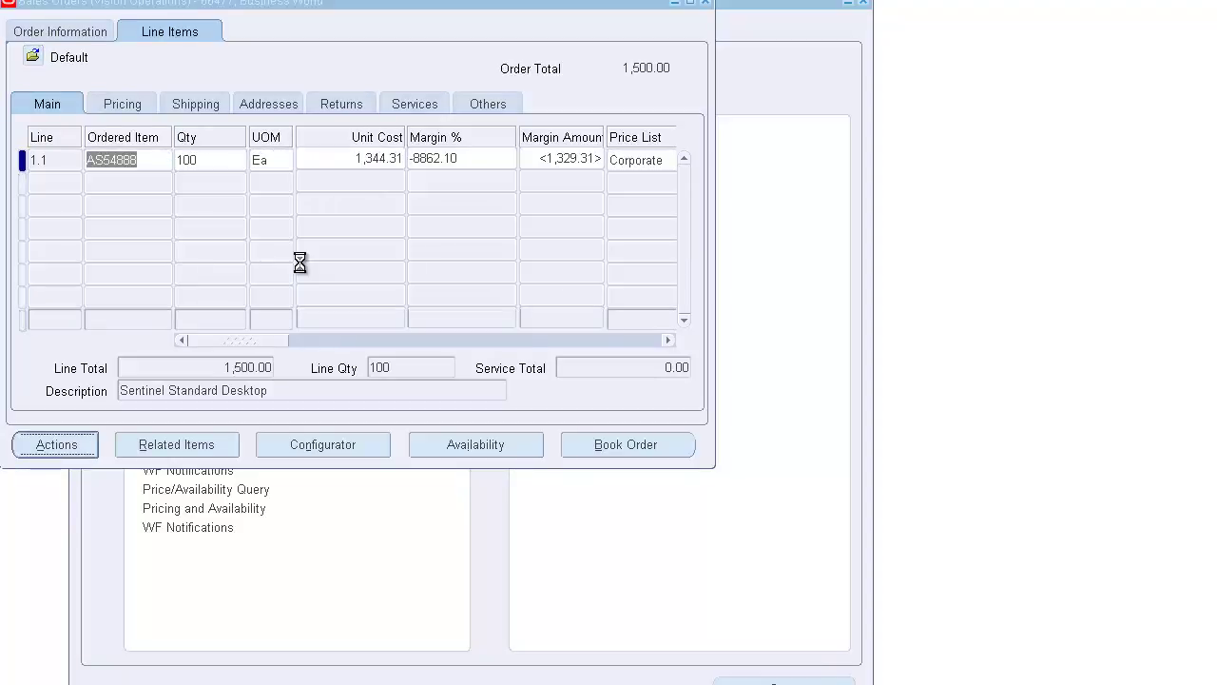
text(pri%)
key(Return)
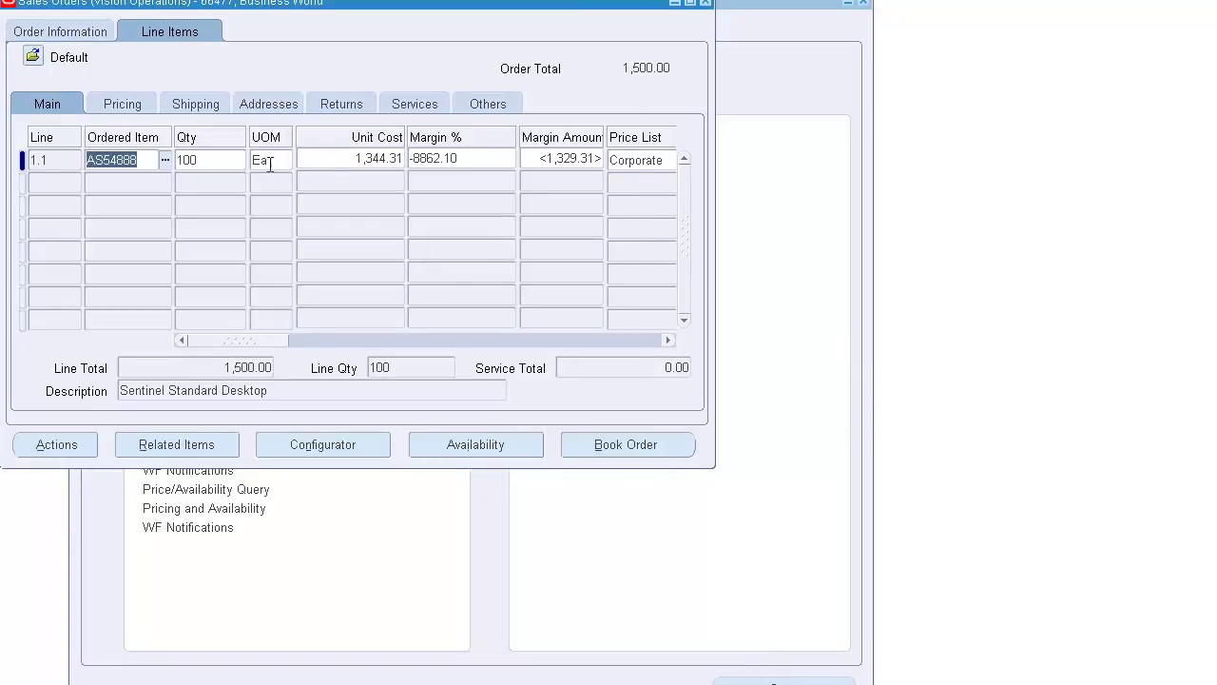
click(124, 102)
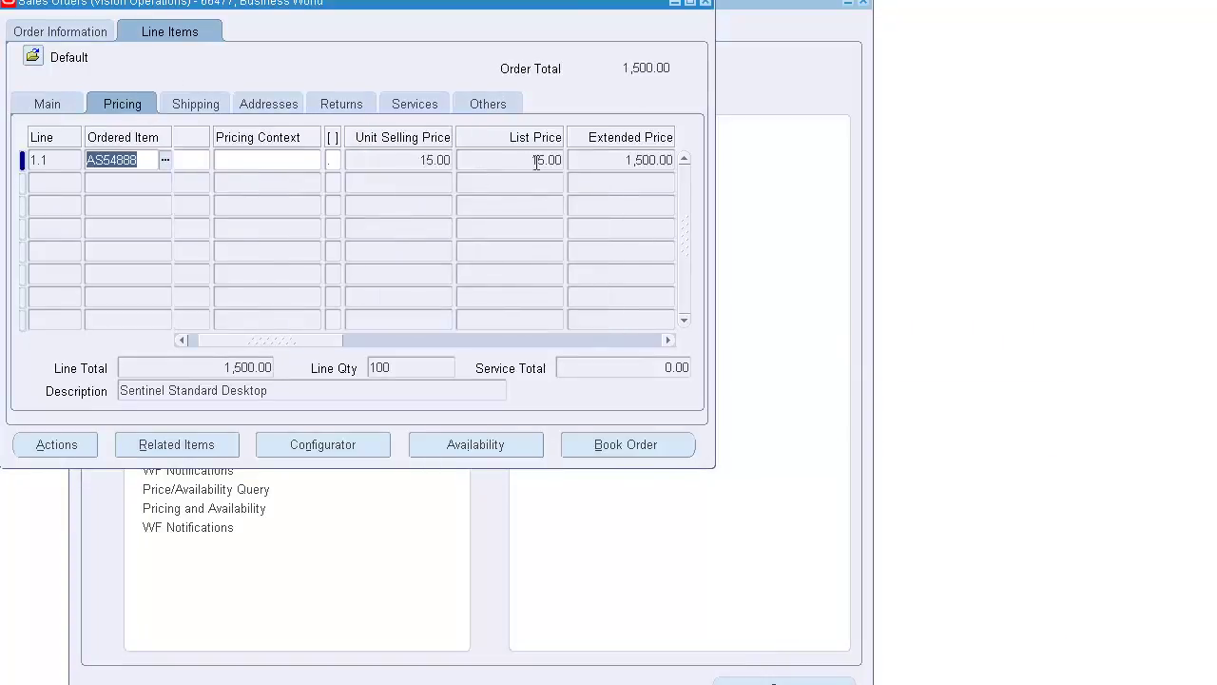
click(533, 160)
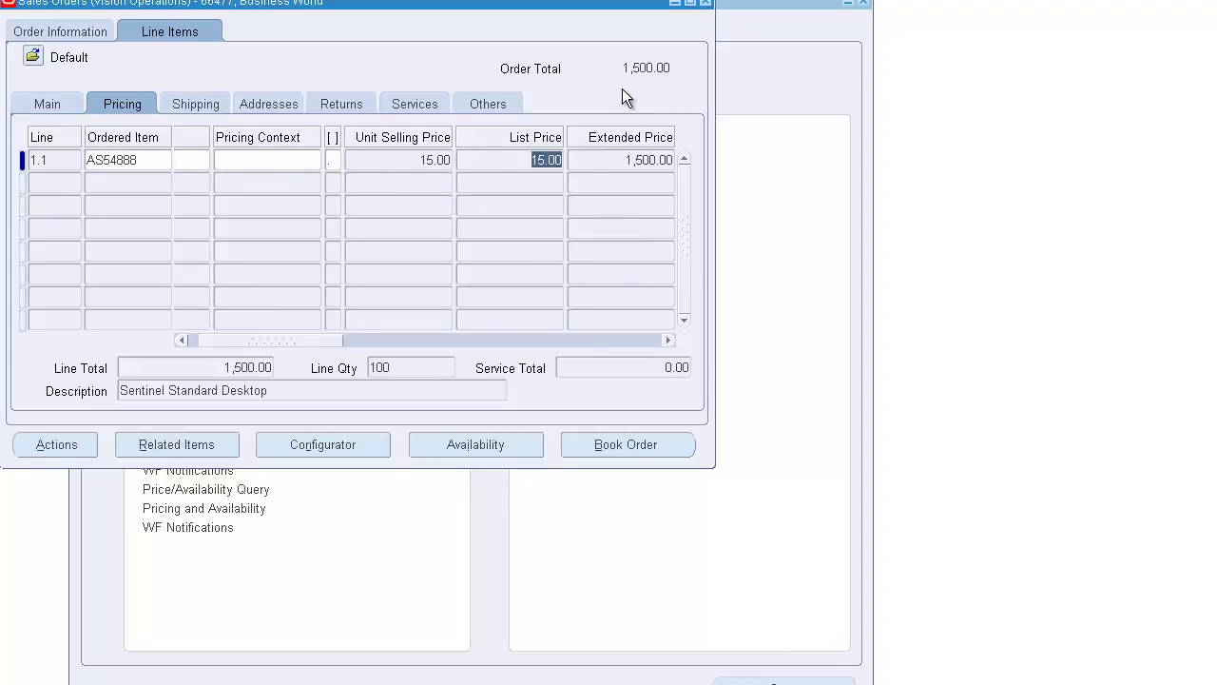
Raise the AS54888 line's quantity to 1000 and check its unit selling price.
click(76, 107)
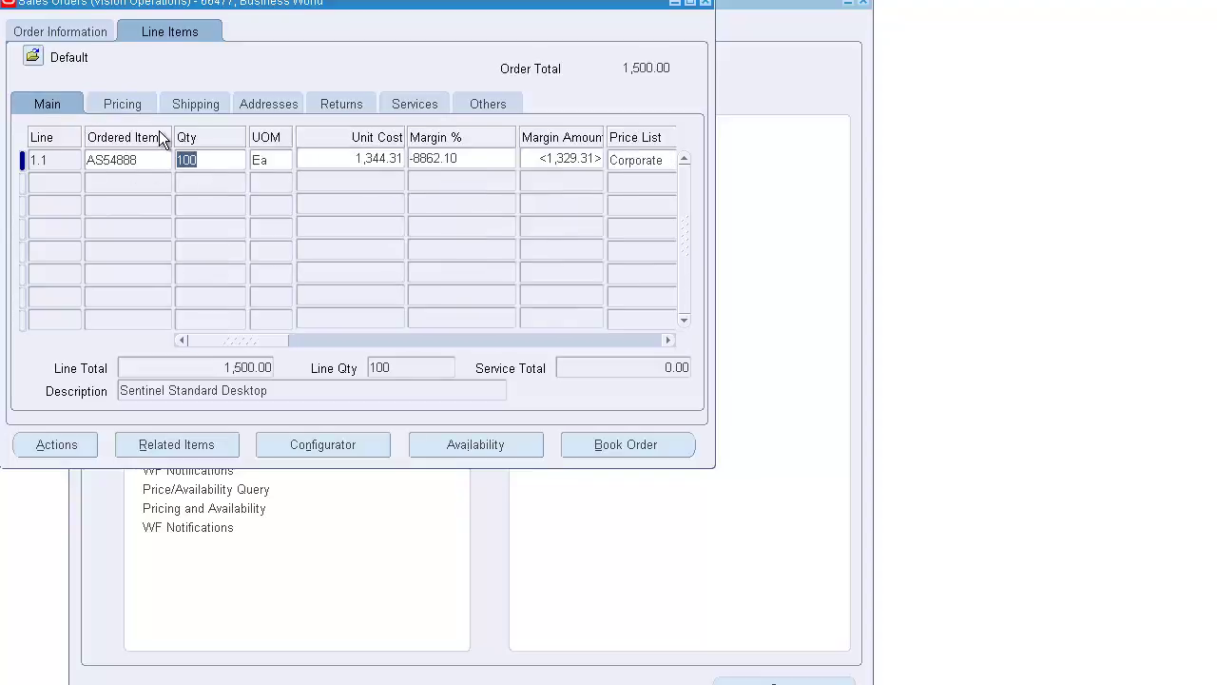
click(209, 159)
text(0)
key(shift+Tab)
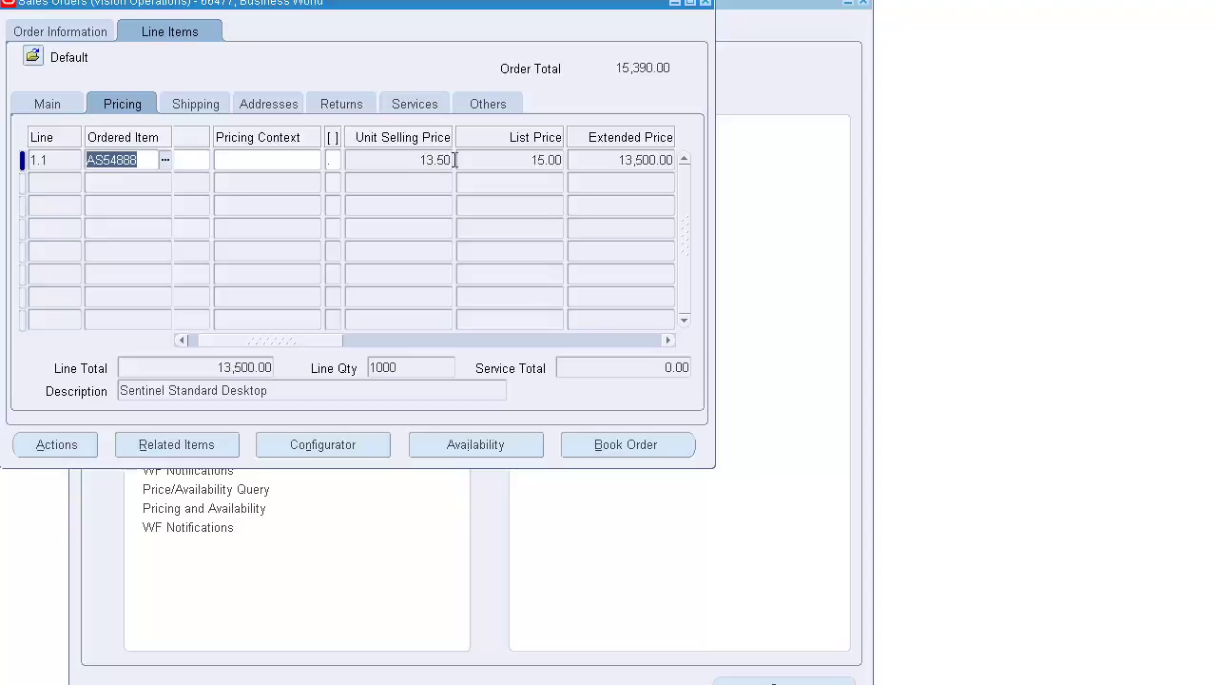
click(452, 159)
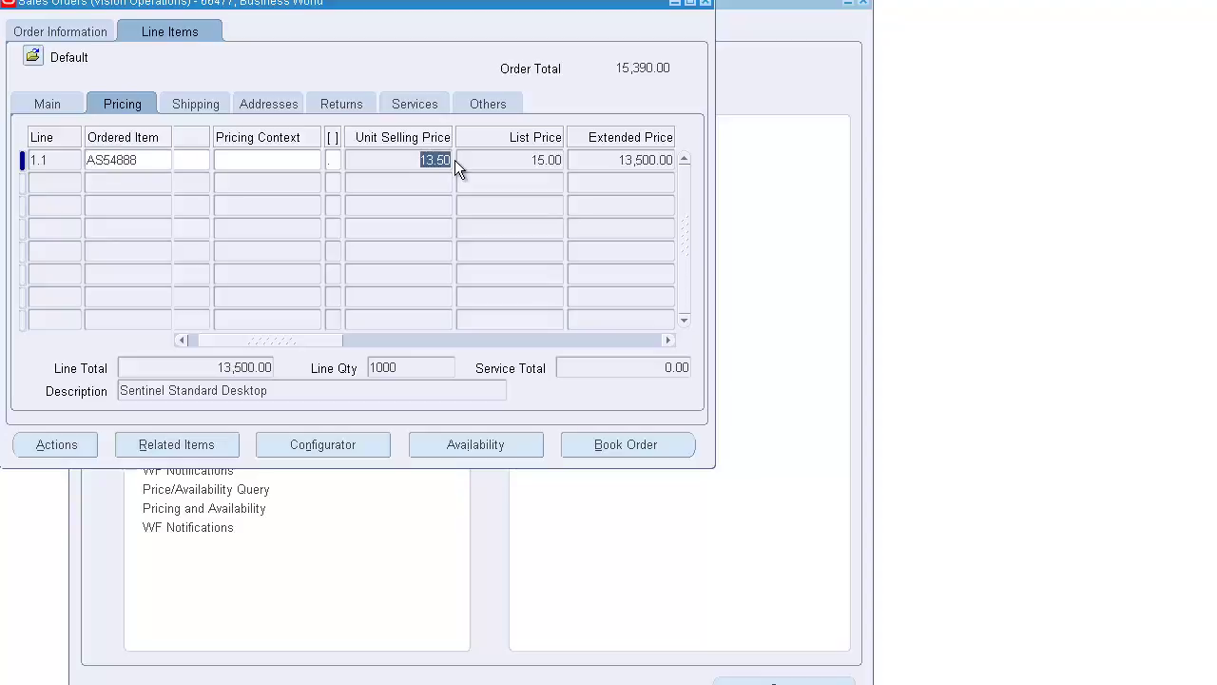
View the adjustments for the AS54888 line and select the 10% discount modifier.
click(90, 451)
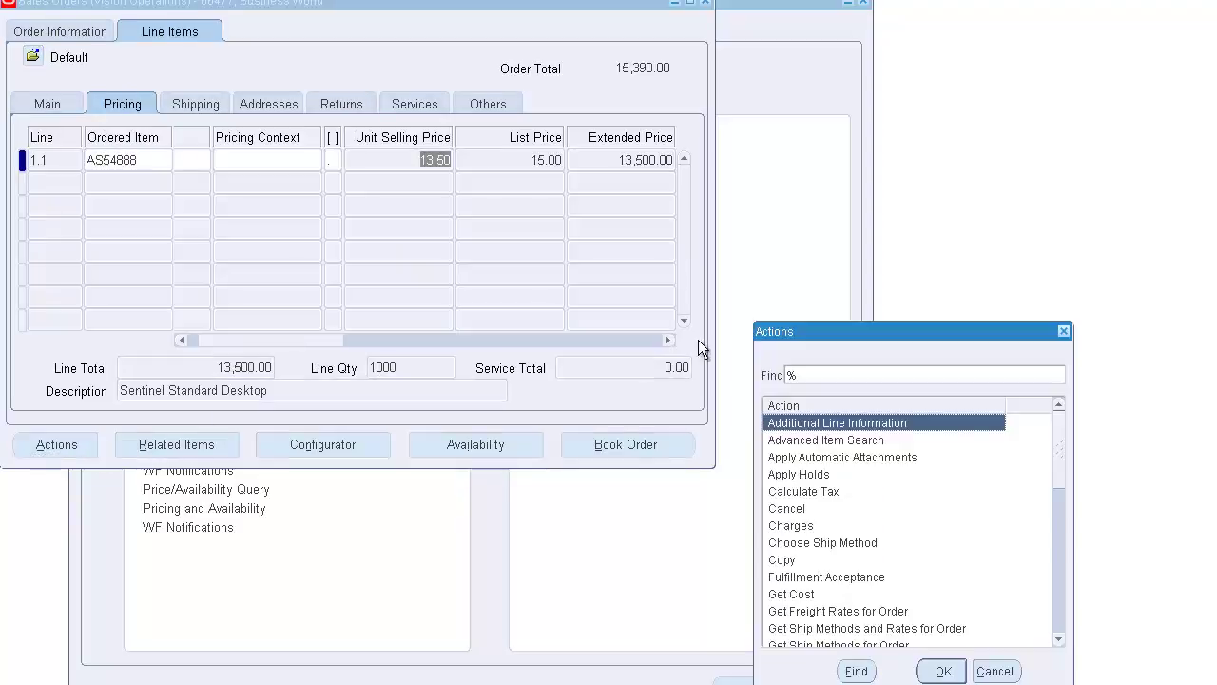
text(v)
key(Down)
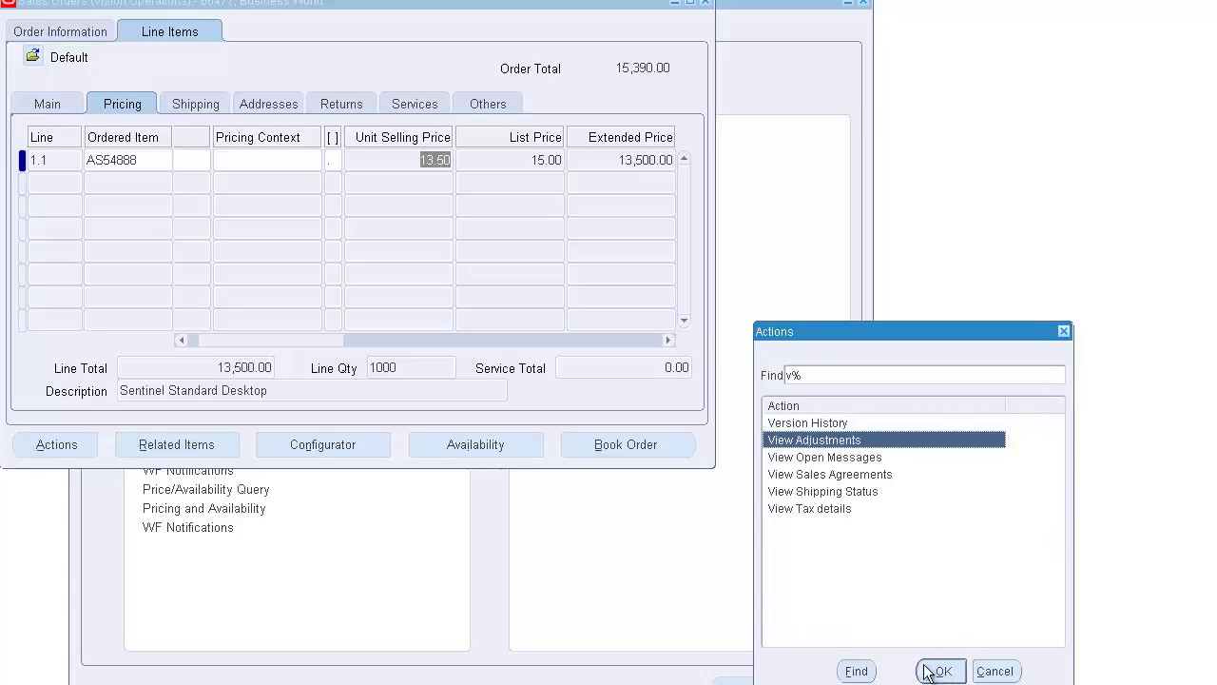
click(941, 671)
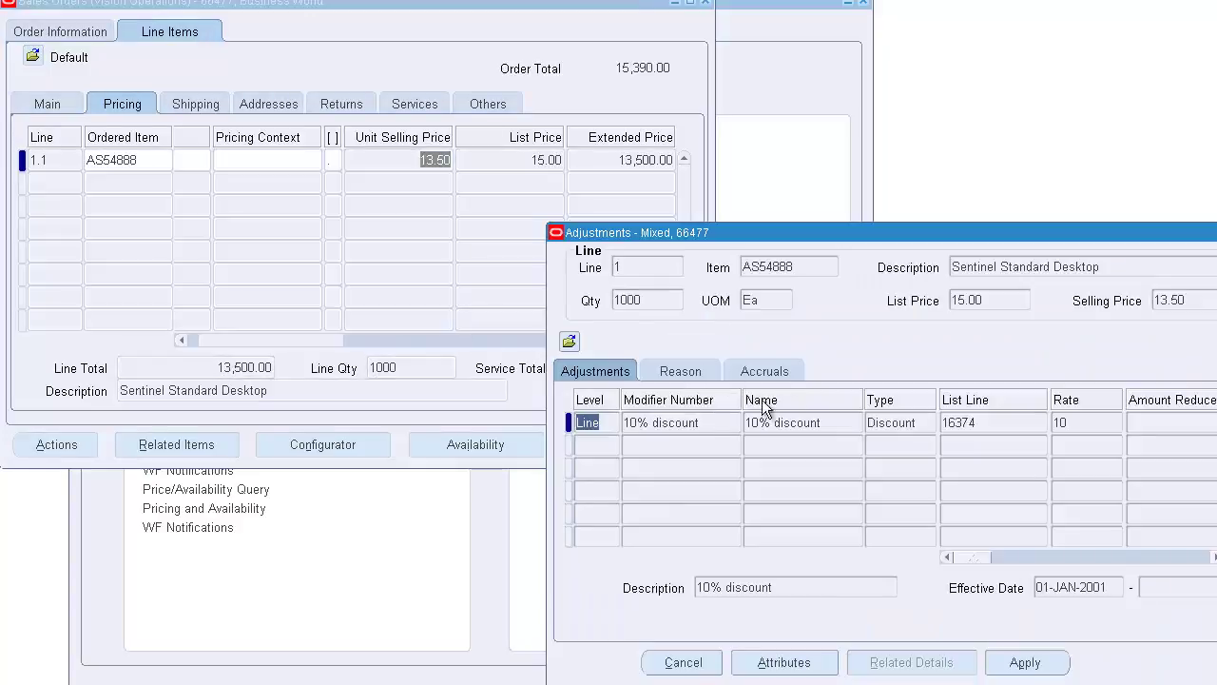
click(697, 426)
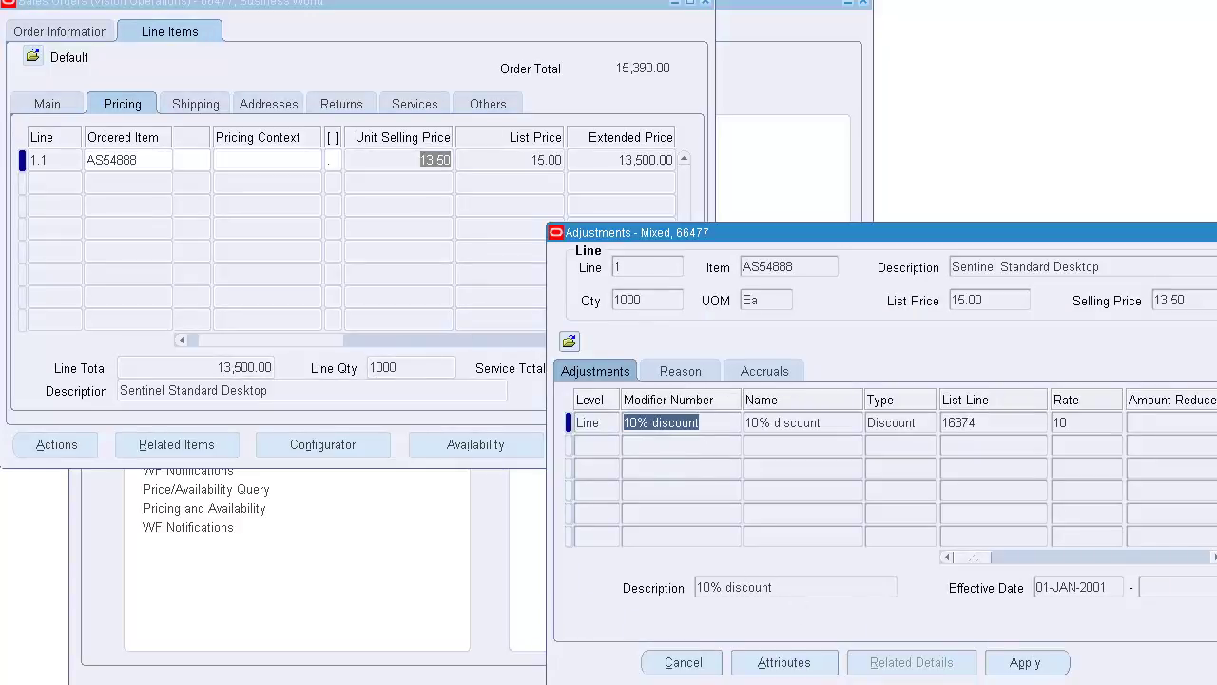
Inspect the 10% discount's pricing and qualifier attributes through to their value ranges, and close the adjustments without applying anything.
click(817, 662)
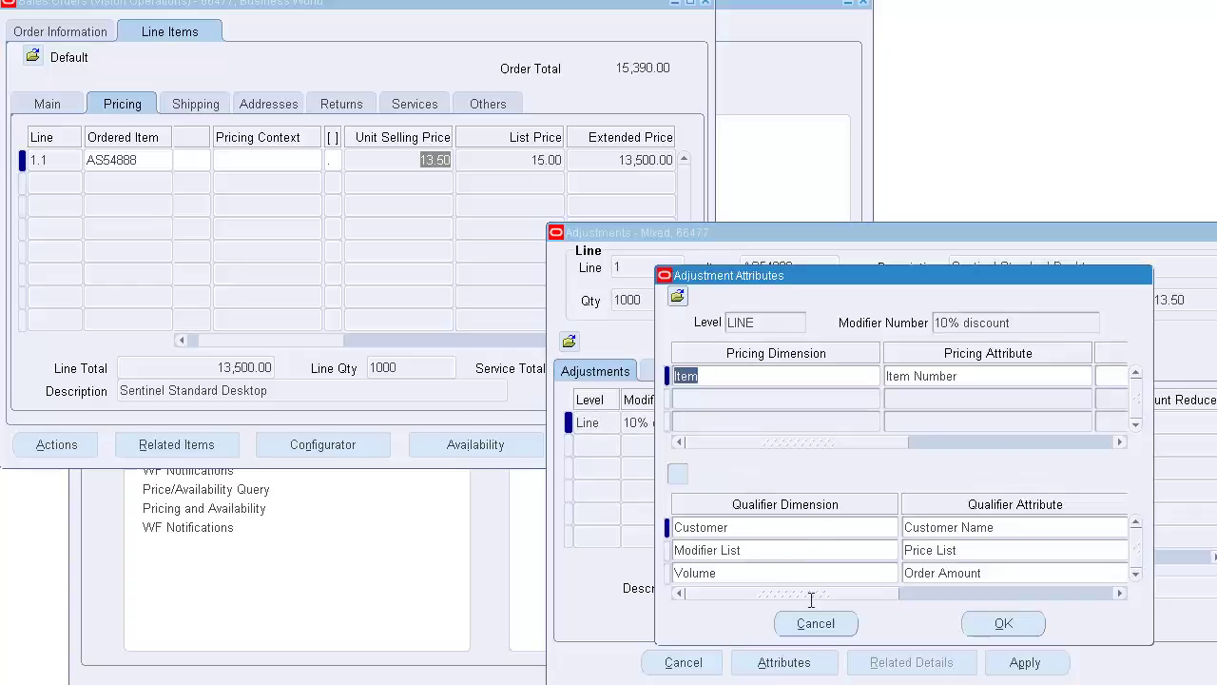
click(990, 594)
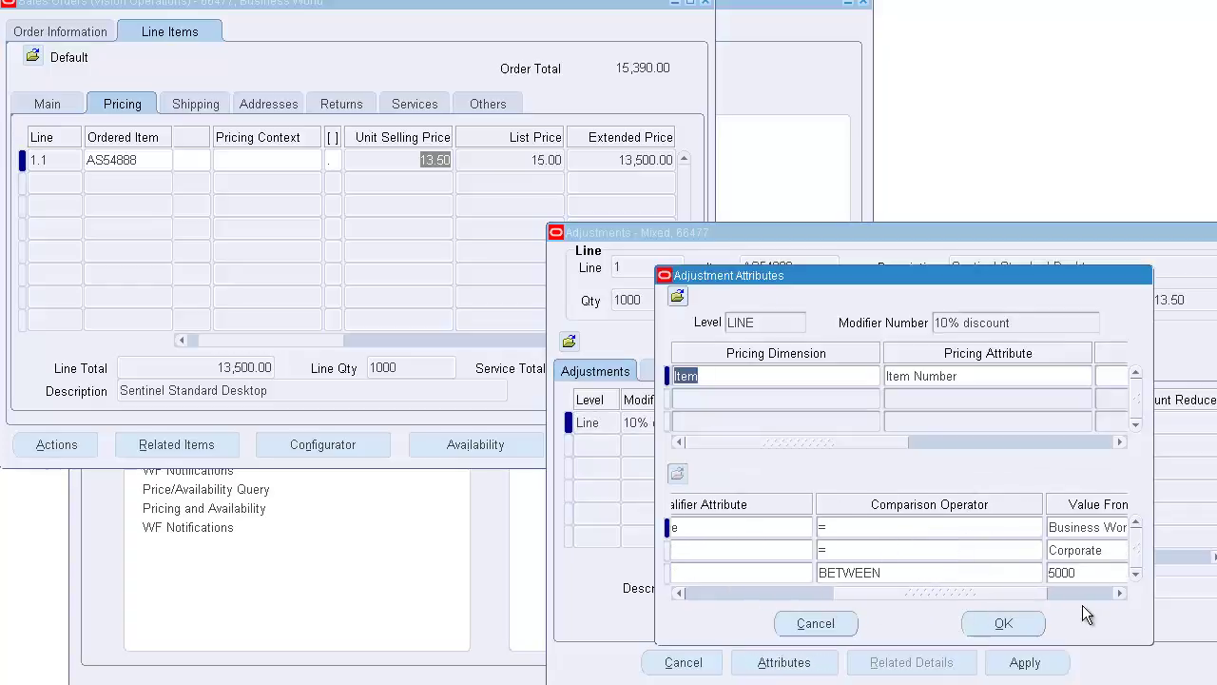
click(1082, 594)
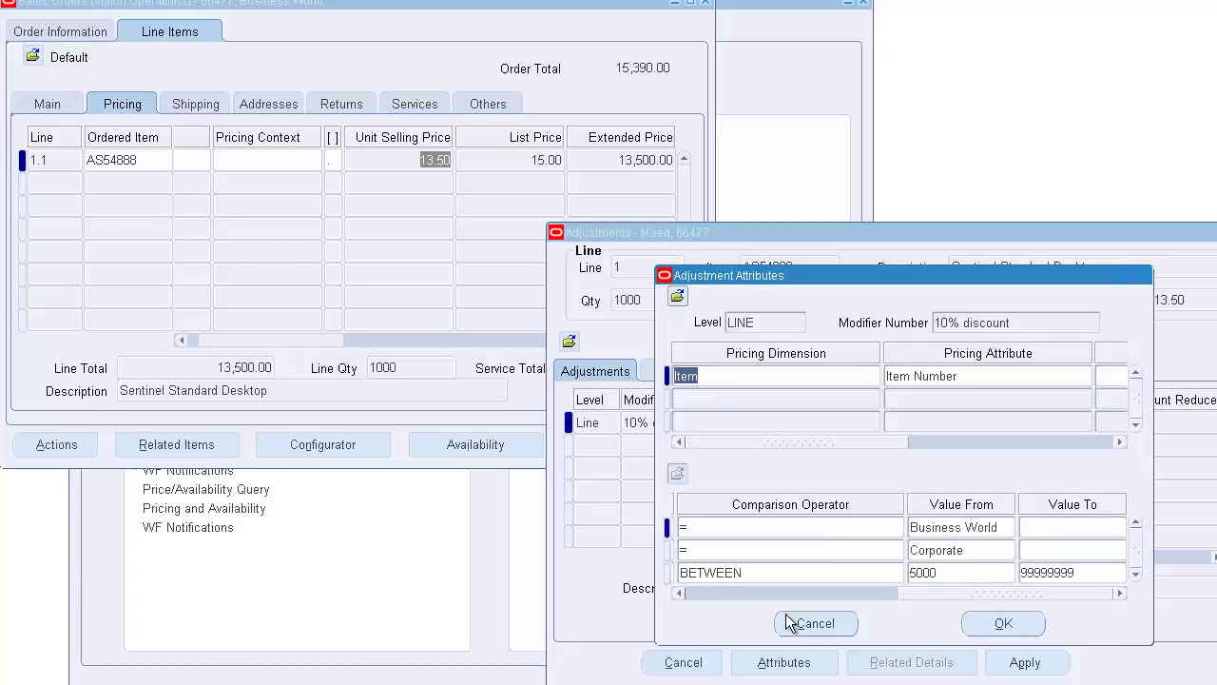
click(816, 622)
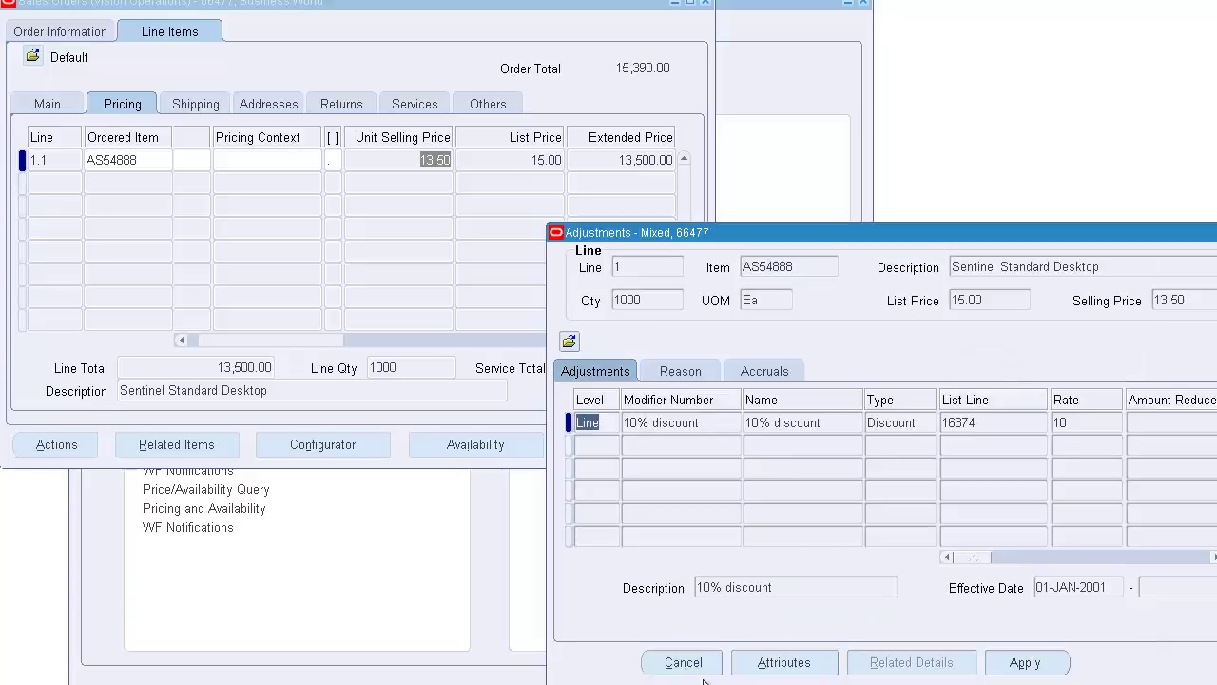
click(679, 660)
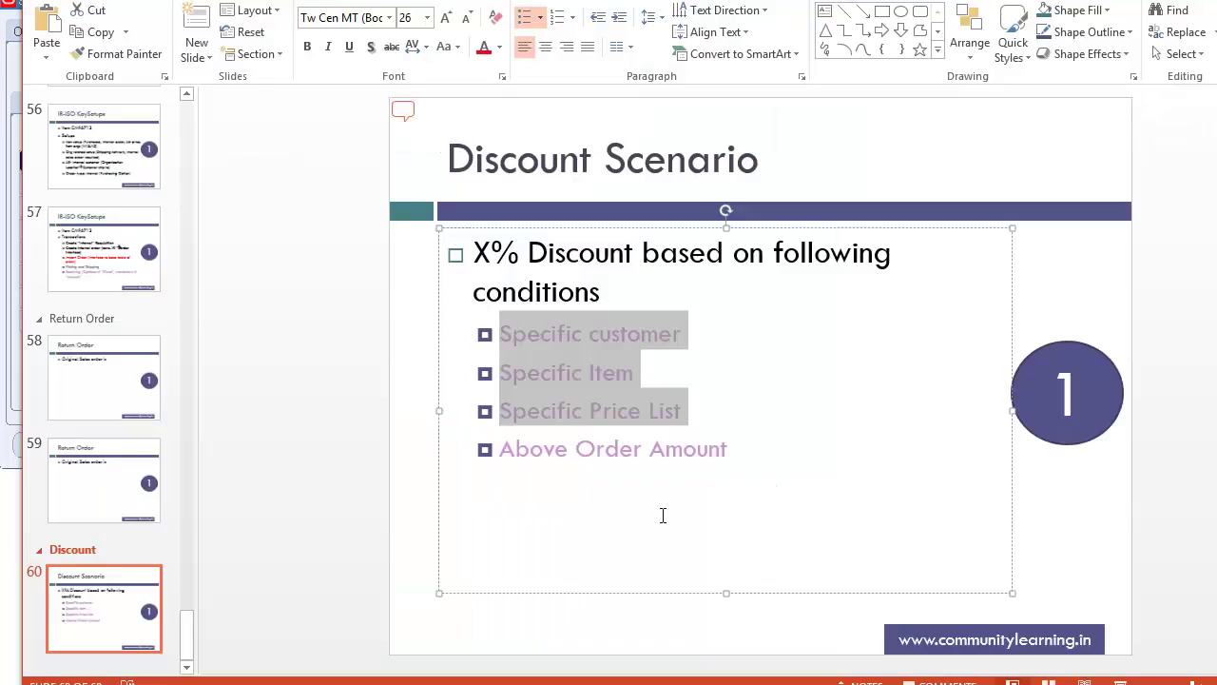
Switch to PowerPoint and highlight the four conditions on the Discount Scenario slide, from Specific customer to Above Order Amount, and clear the selection.
click(752, 467)
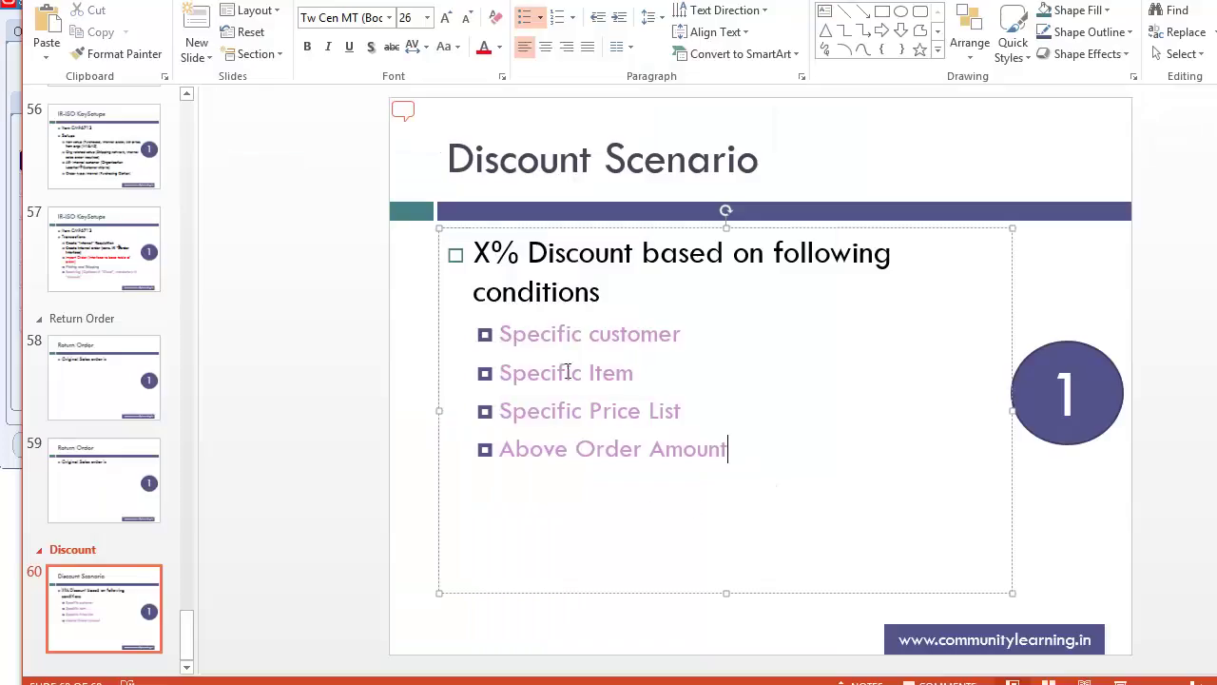
shift+click(505, 325)
drag(505, 326, 499, 328)
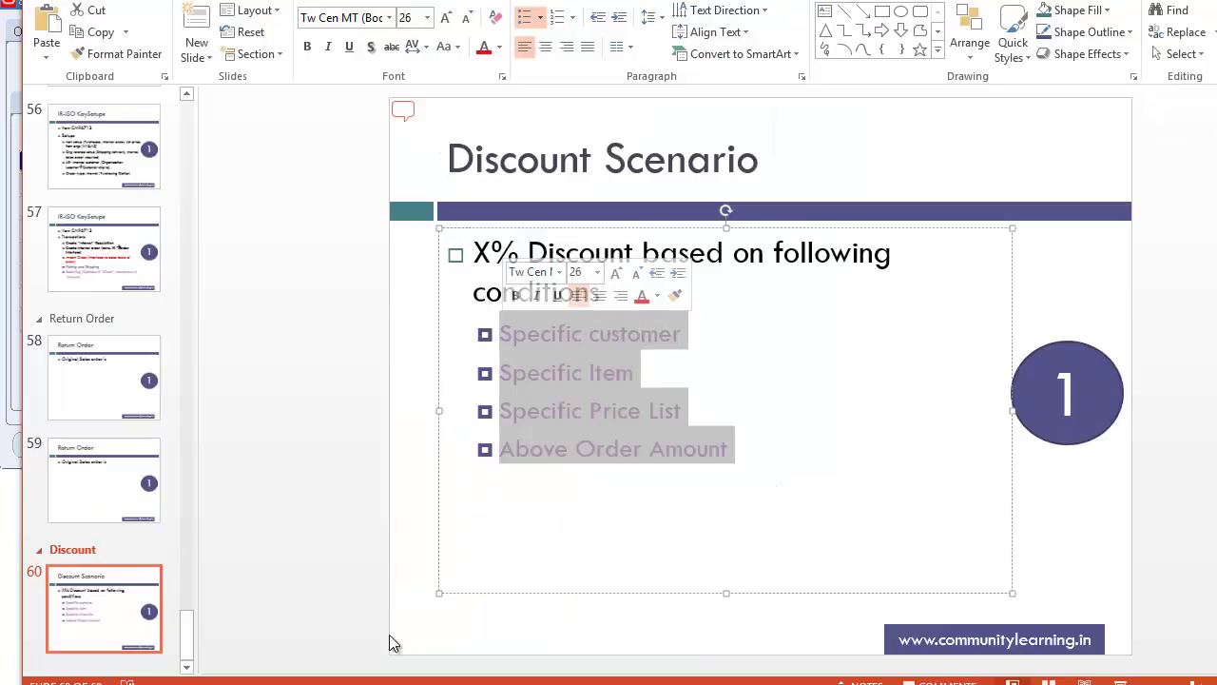
key(ctrl+Home)
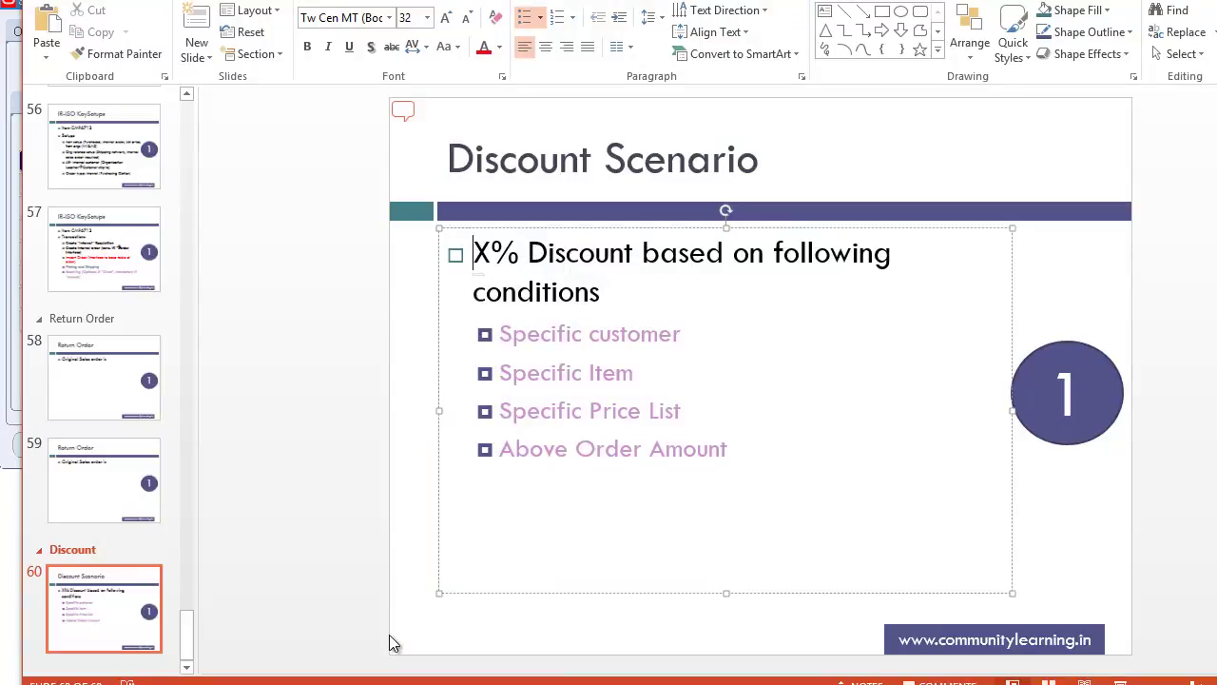